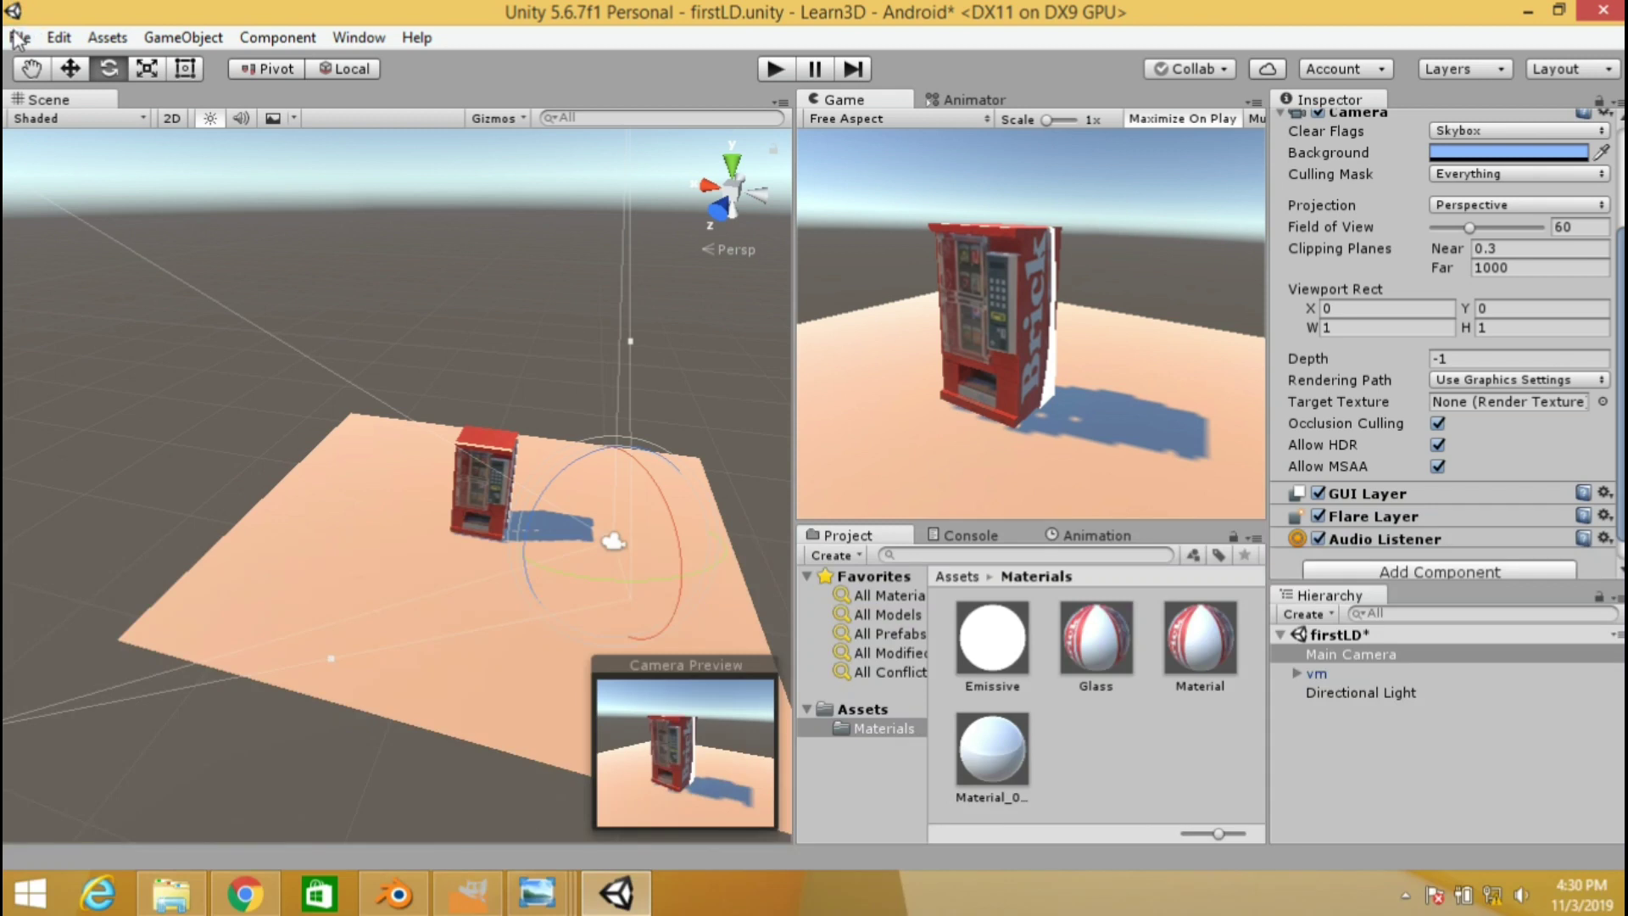
Search Google Images for 'vending machine' and preview the LEGO Custom Bricks Soda Vending Machine
click(19, 37)
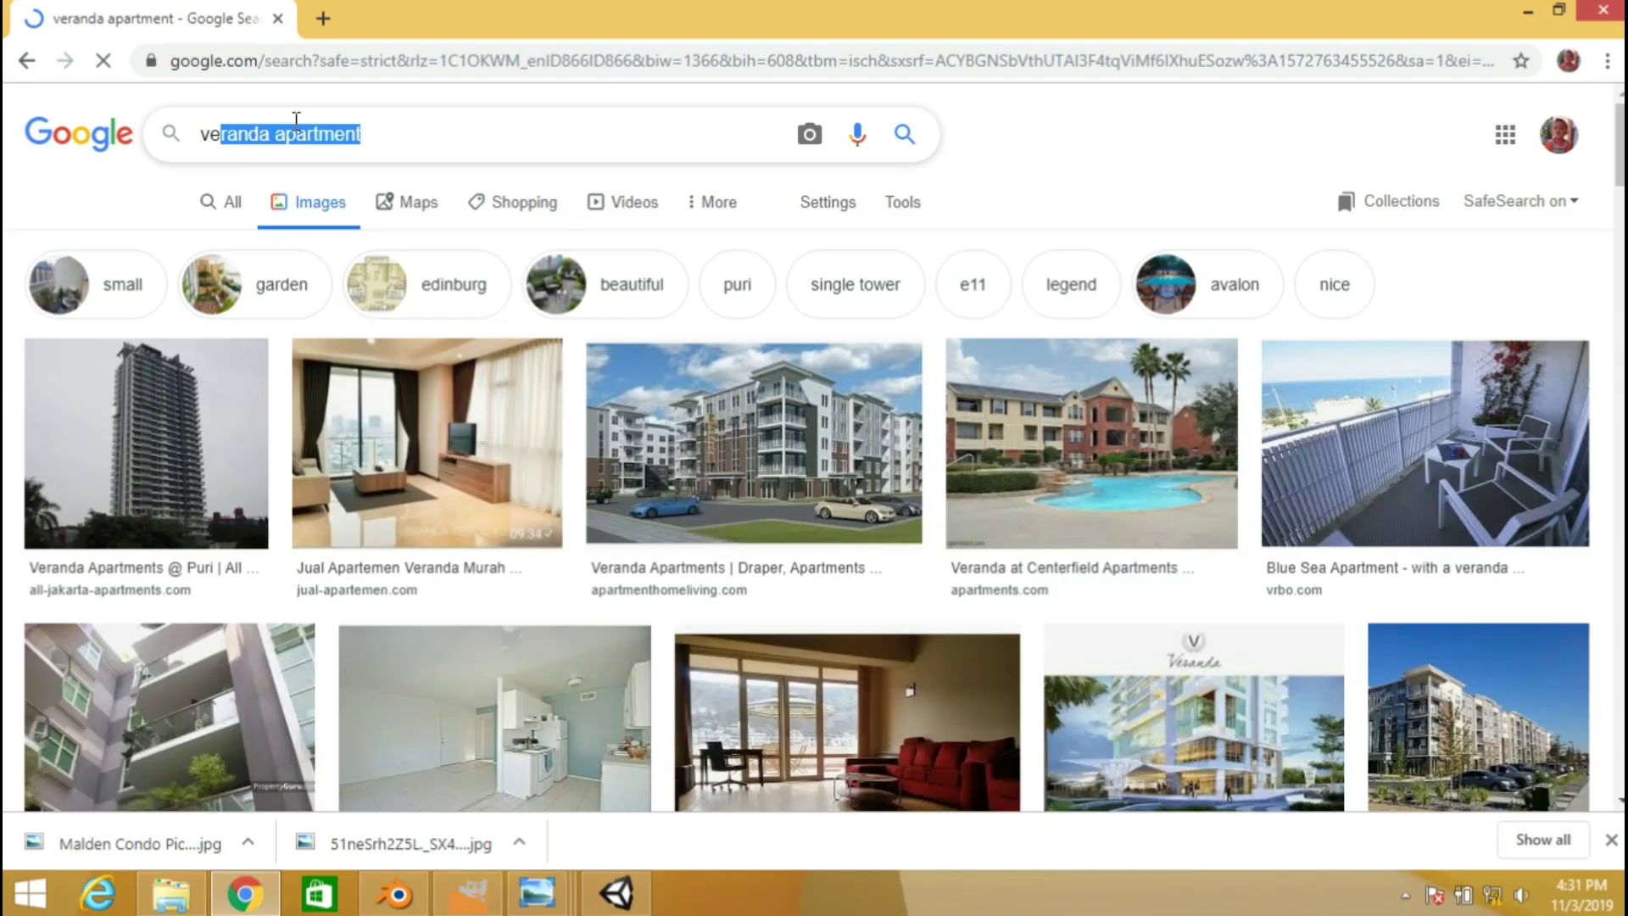
text(vendi)
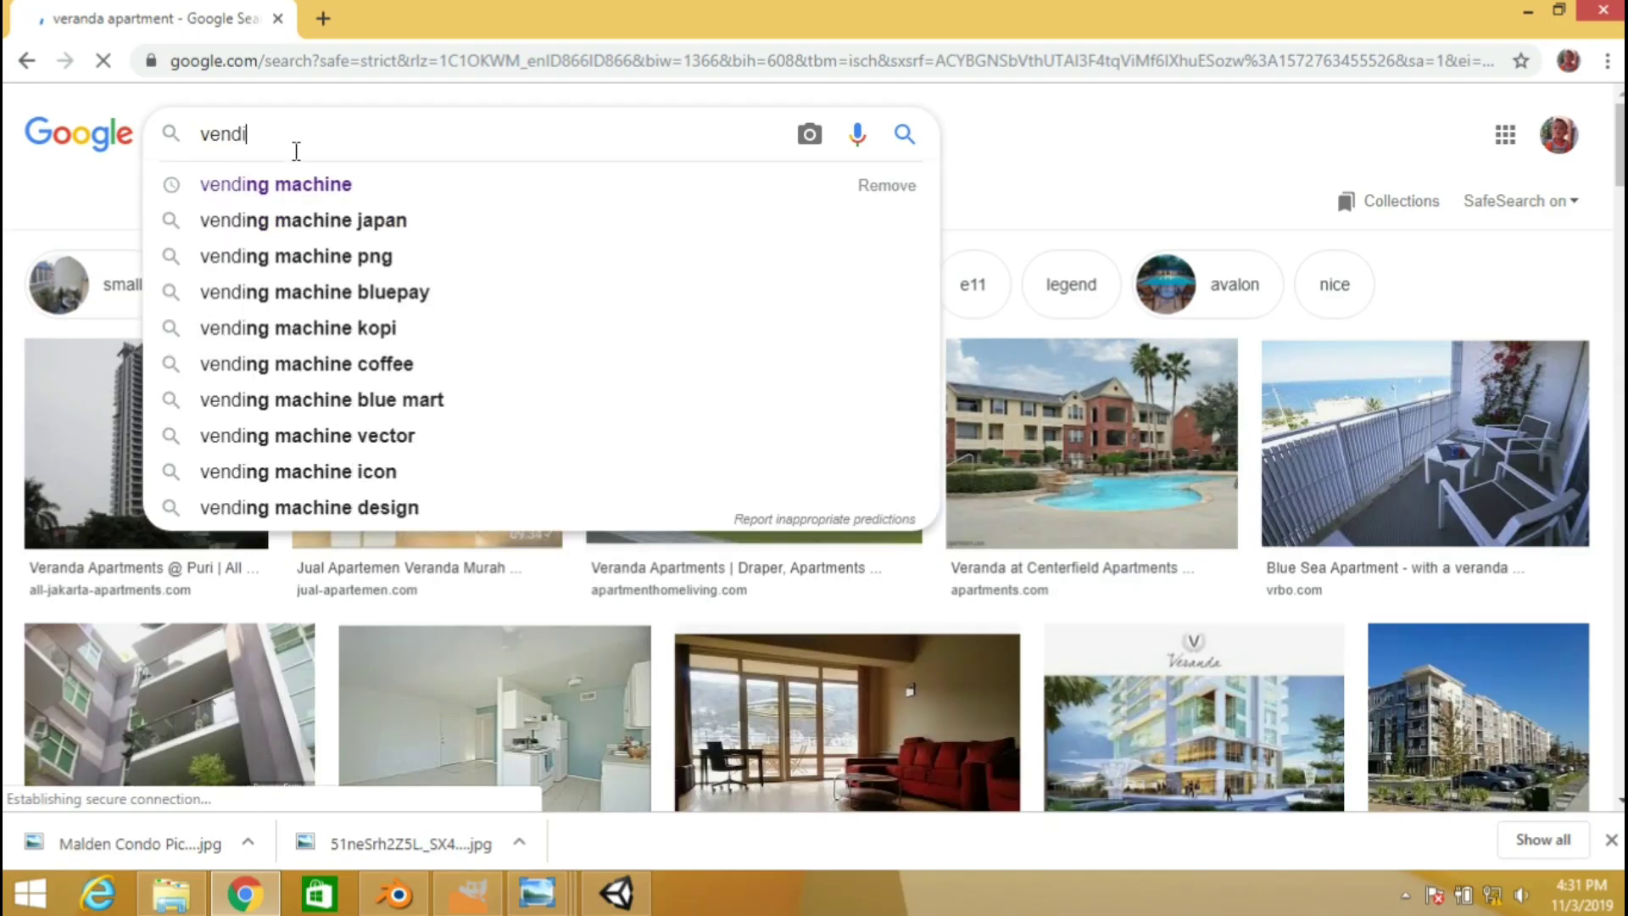
click(270, 195)
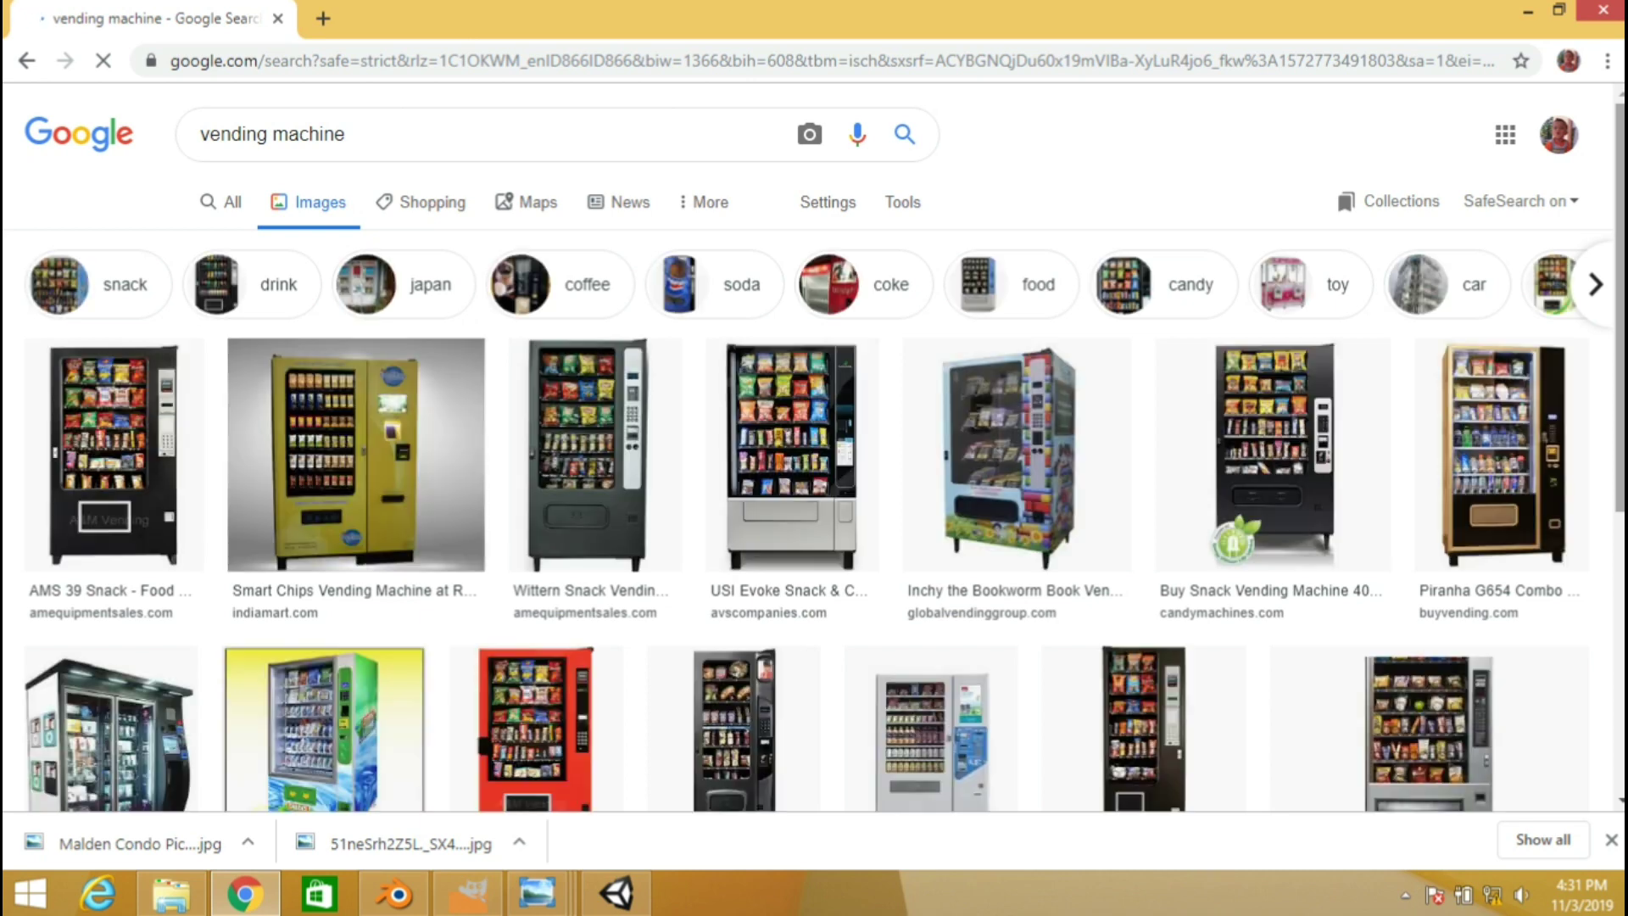
scroll(725, 120, down, 7)
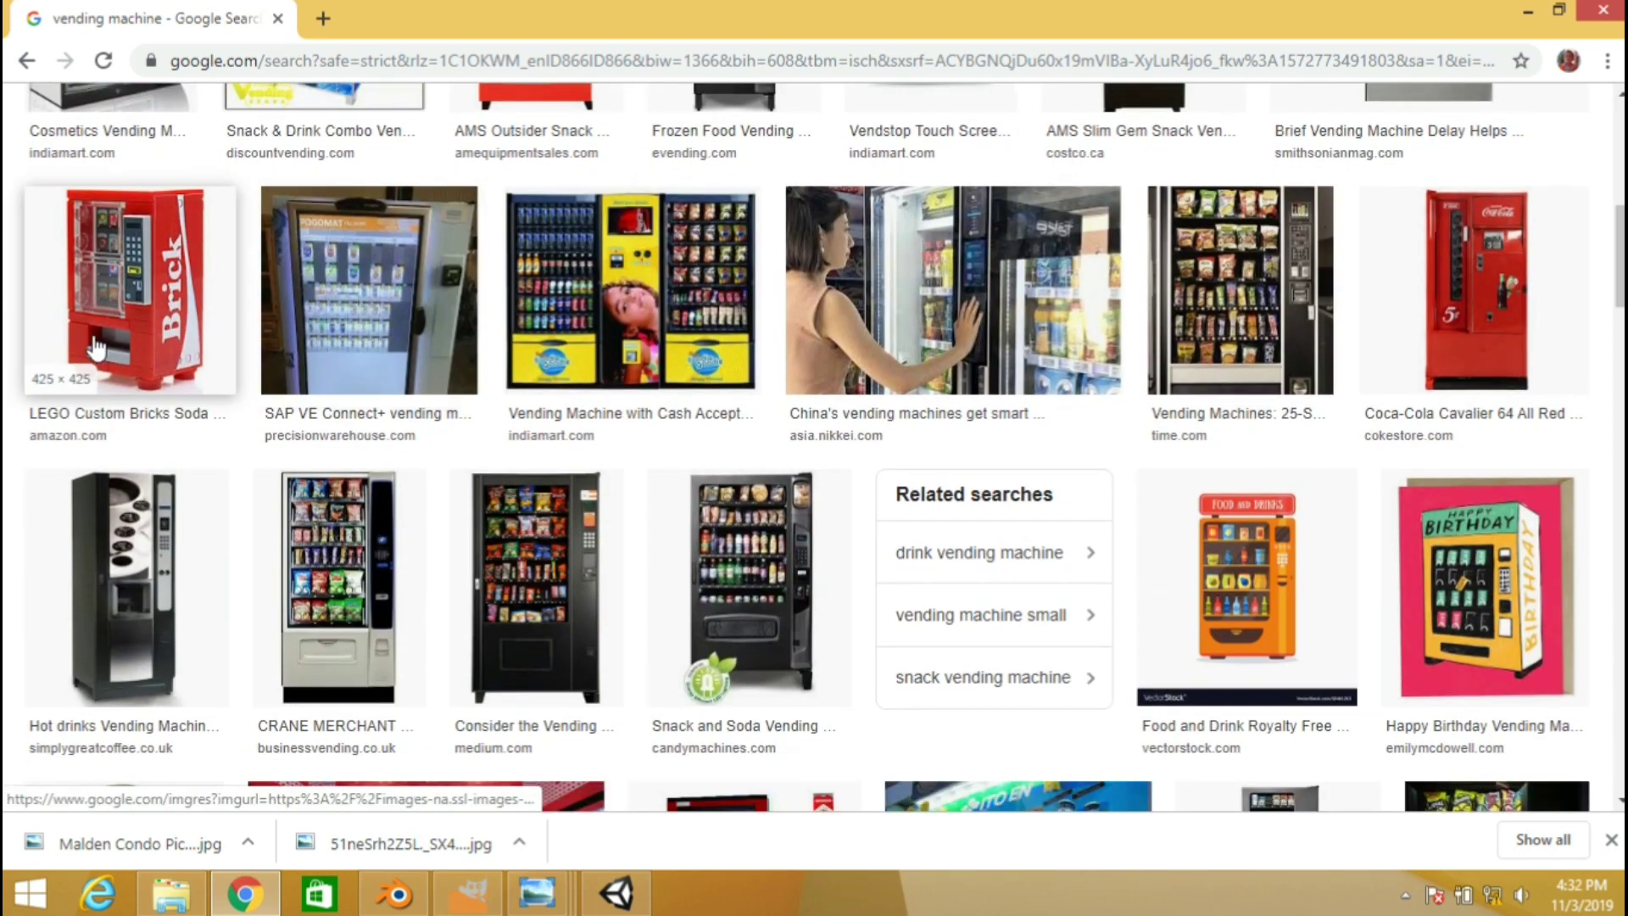
click(98, 347)
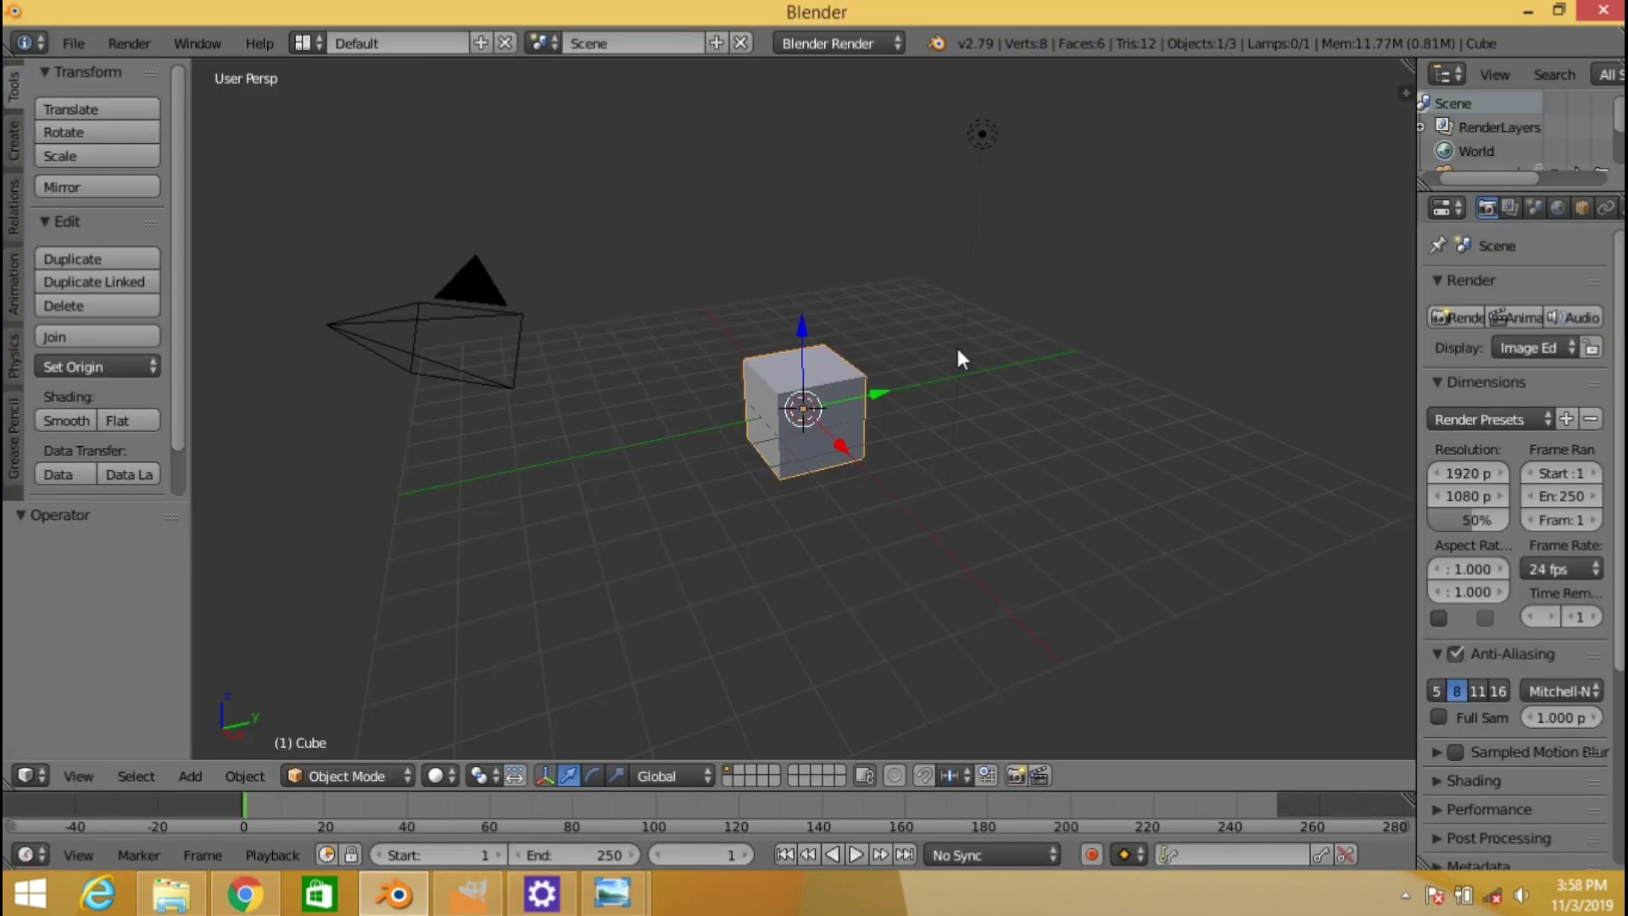
Stretch the cube taller along Z, widen it along X, and raise it 2.723 onto the grid
key(s)
key(z)
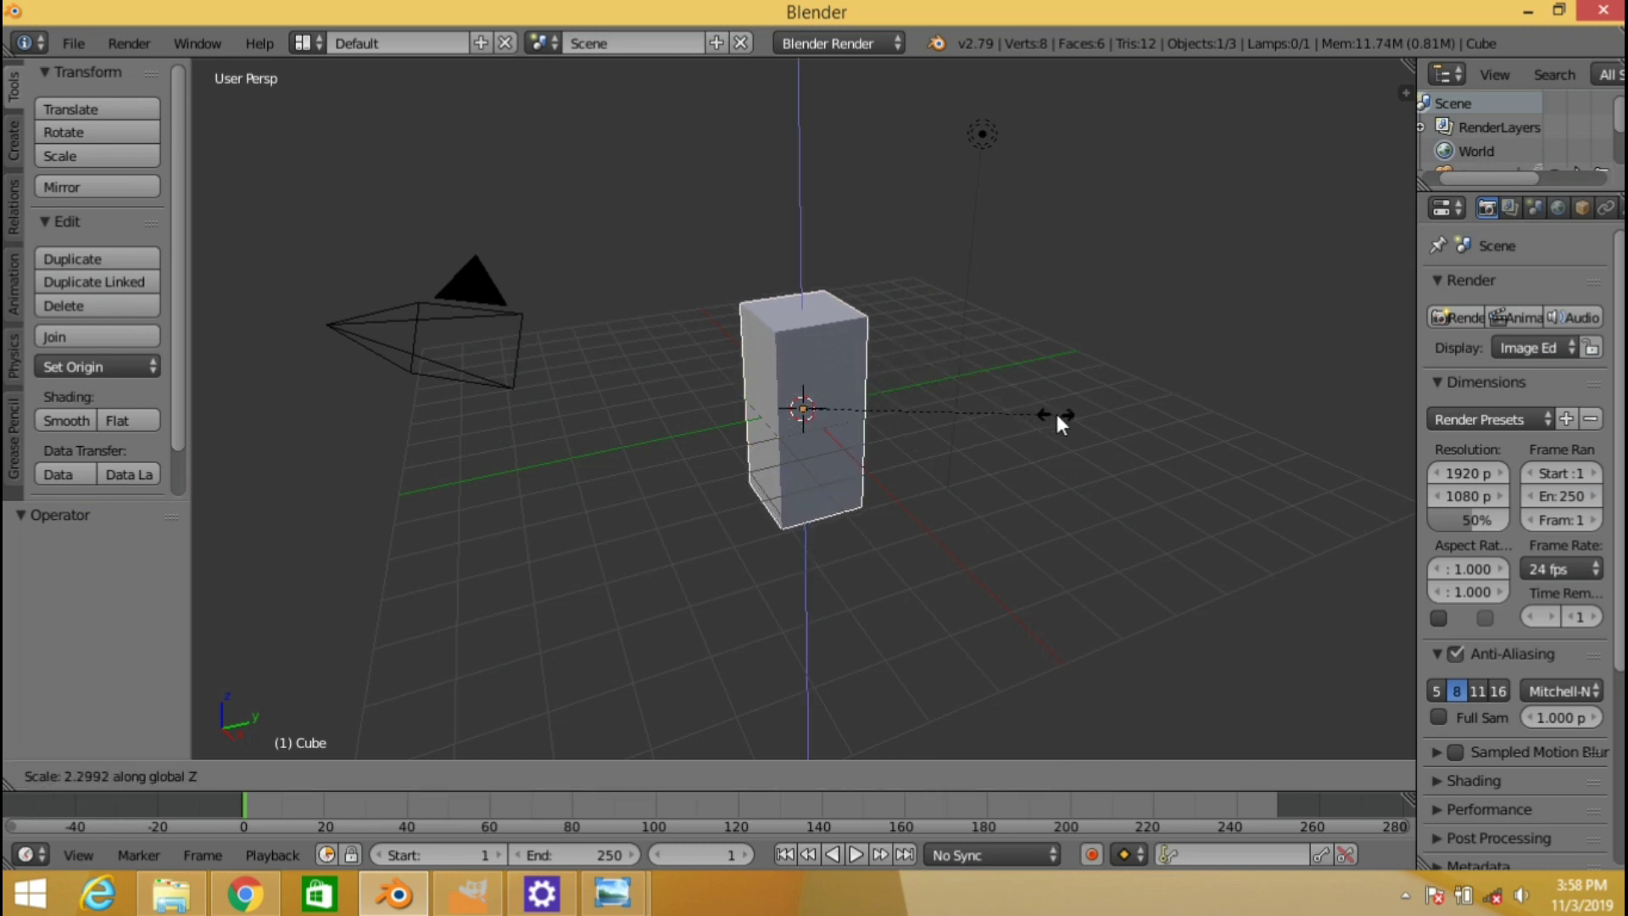
click(1084, 429)
key(s)
key(x)
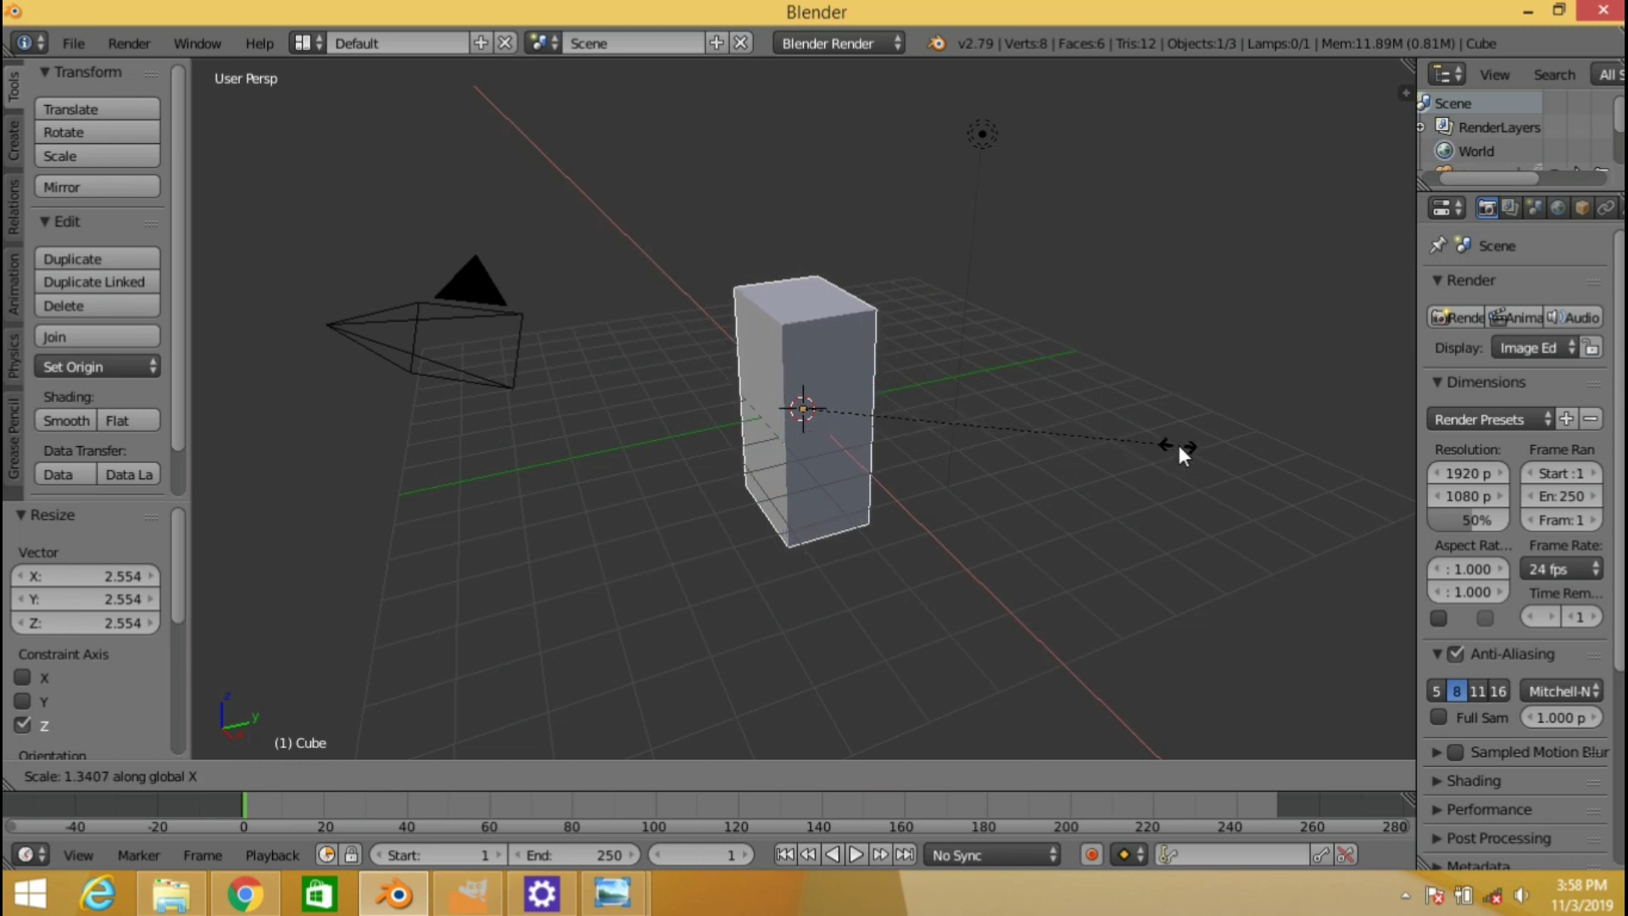
click(1181, 454)
key(g)
key(z)
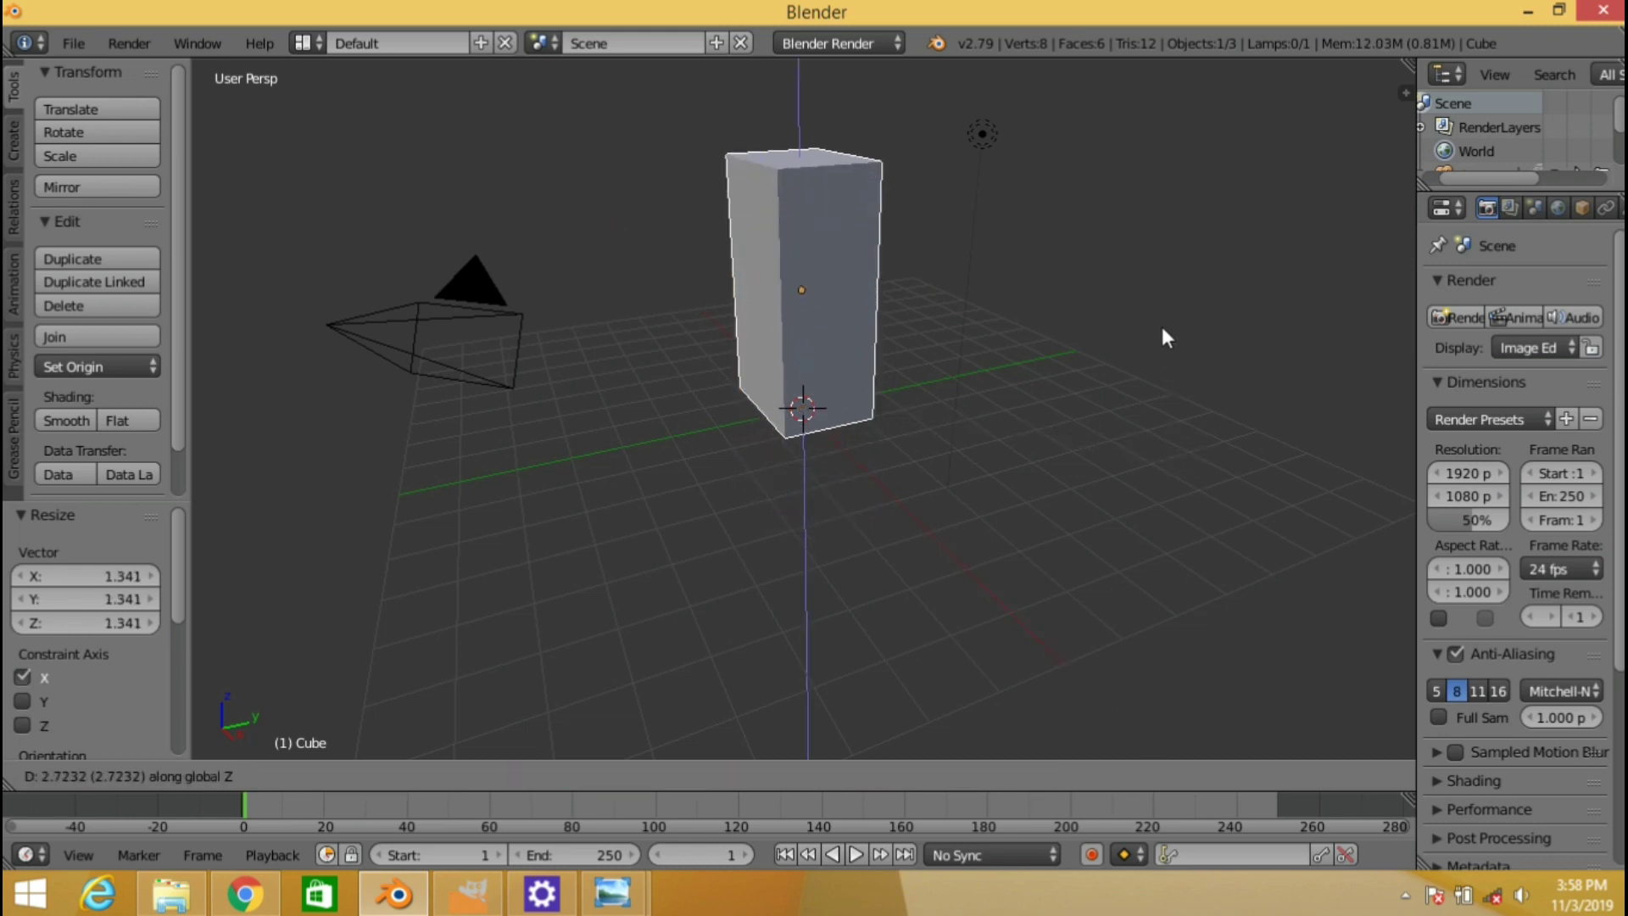
click(1160, 322)
Walk-navigate the view back and across the scene to frame the tall block
key(shift+f)
key(w)
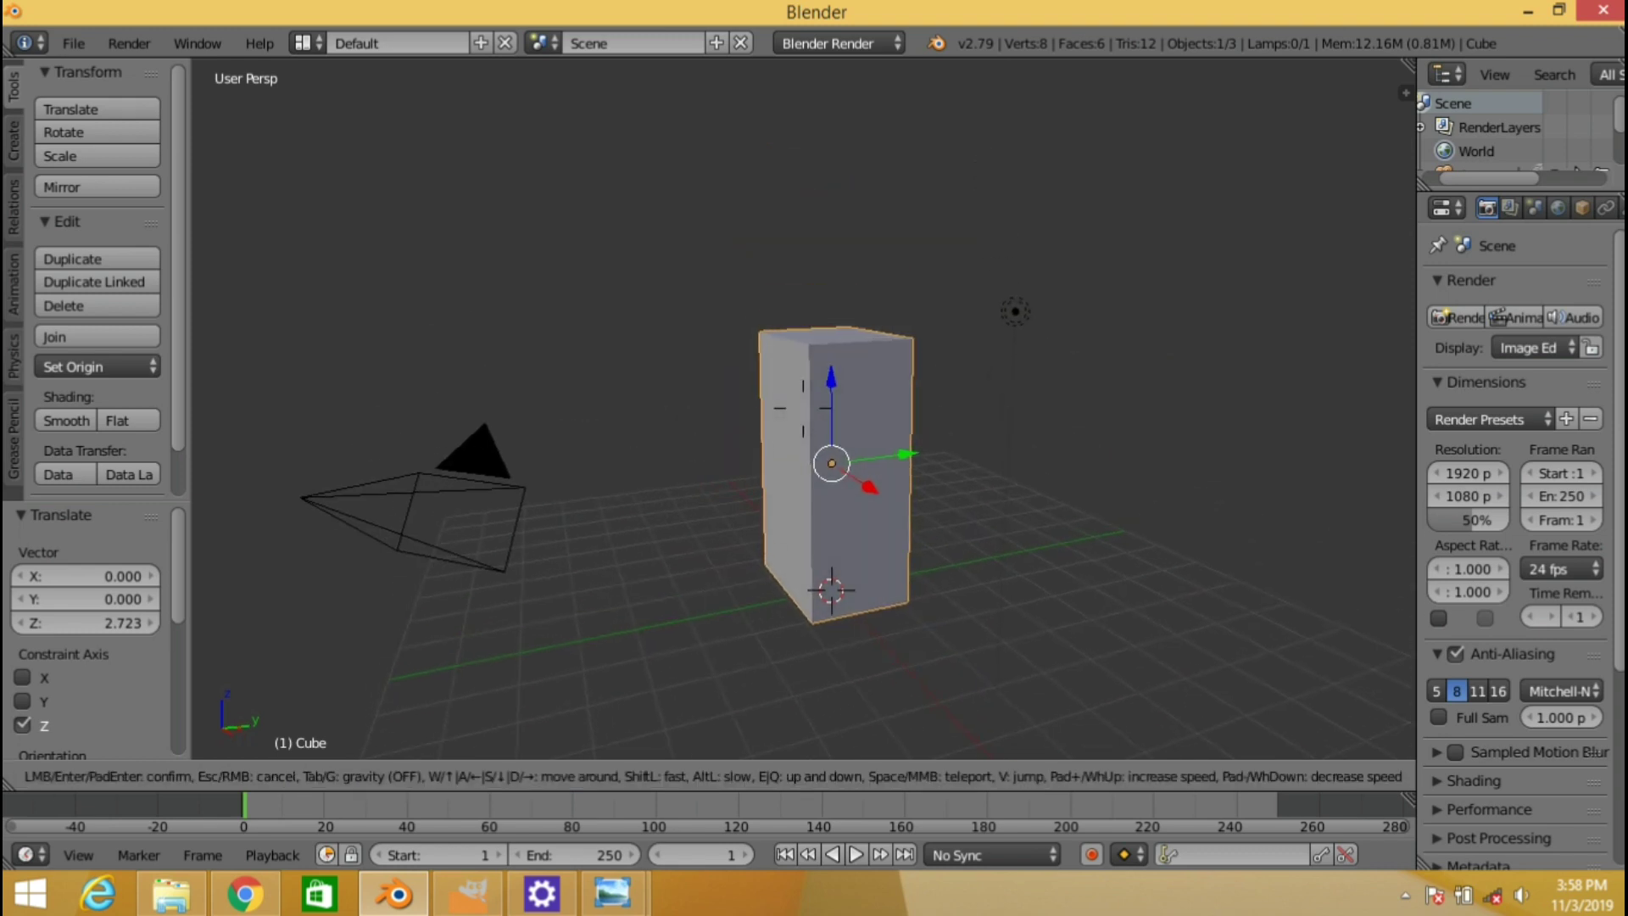
key(s)
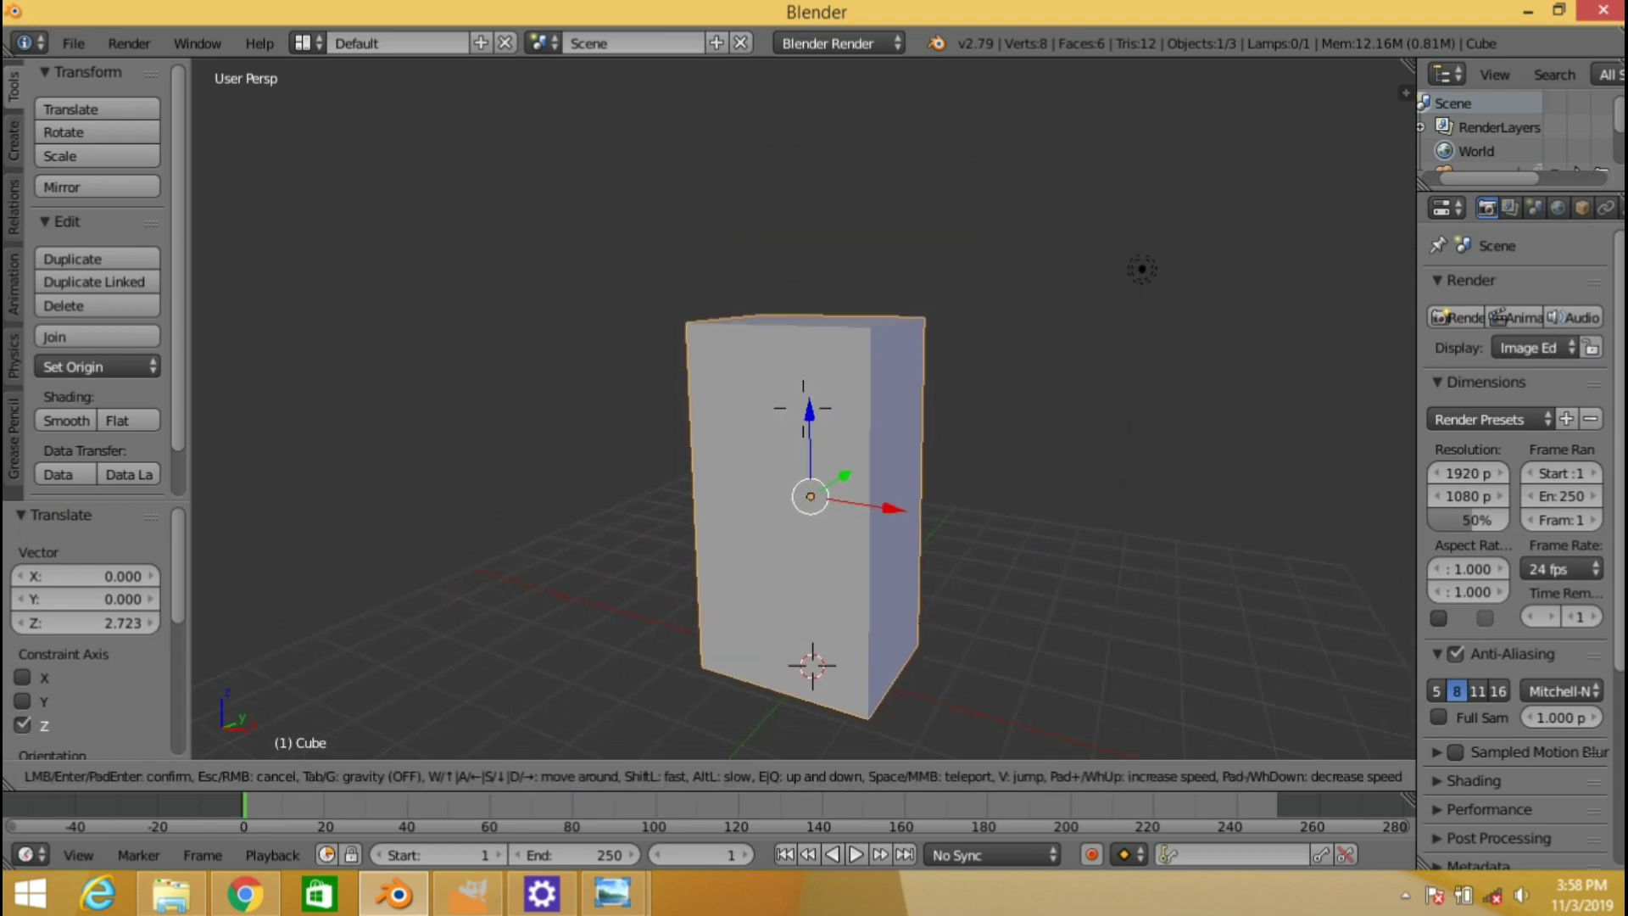
key(d)
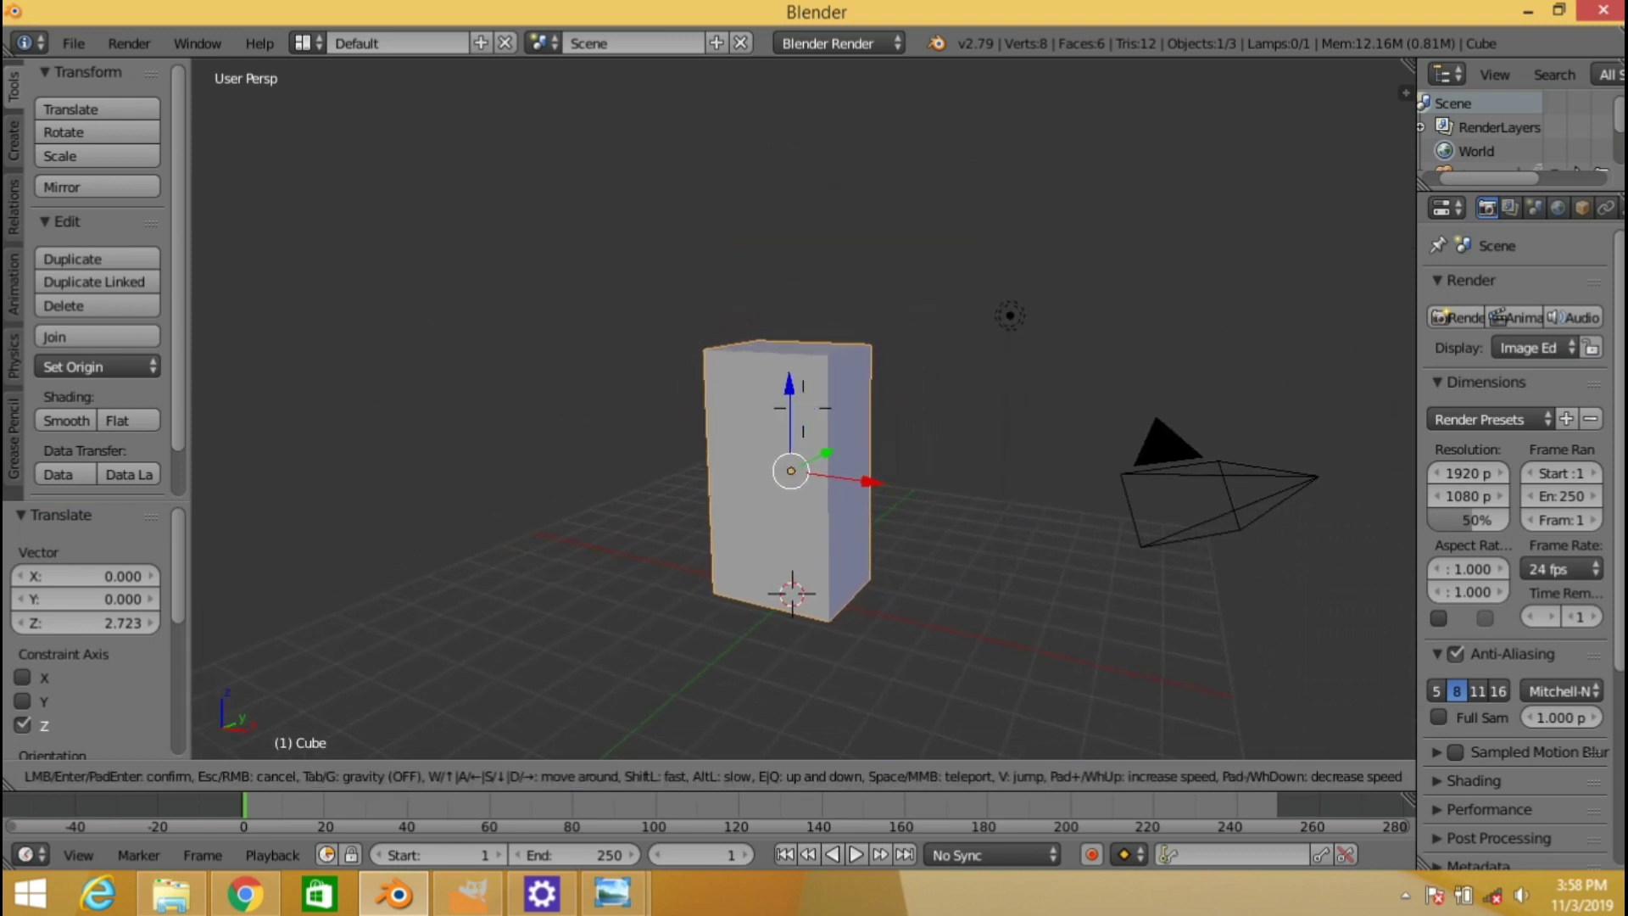
click(802, 409)
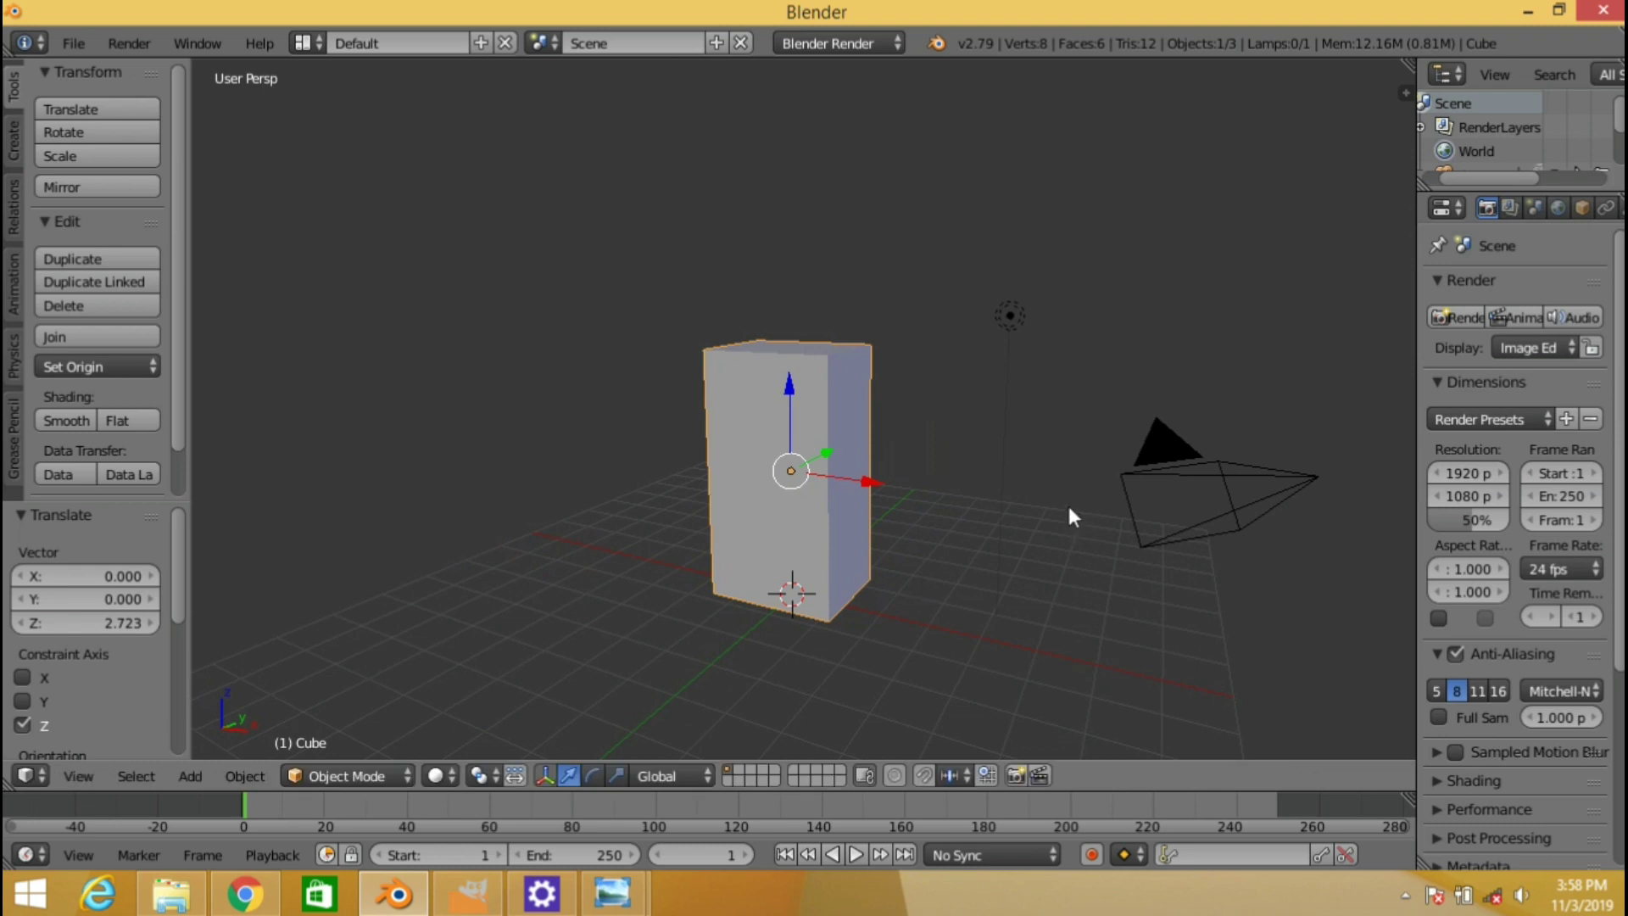
key(Tab)
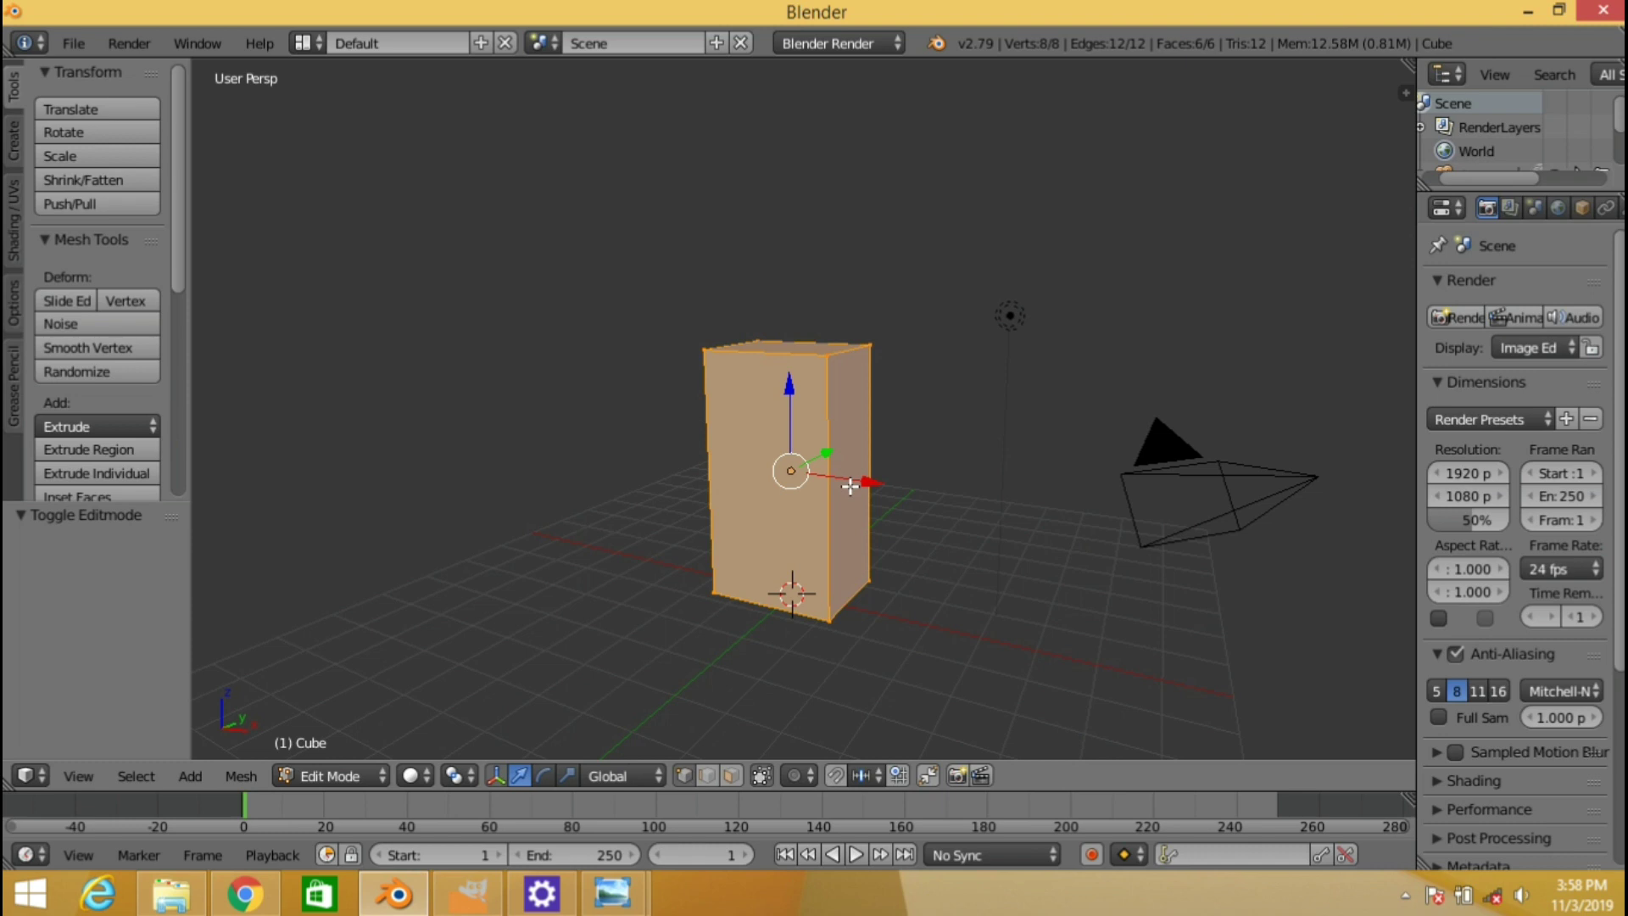
UV-unwrap the block's mesh and split the 3D view into two side-by-side areas
key(u)
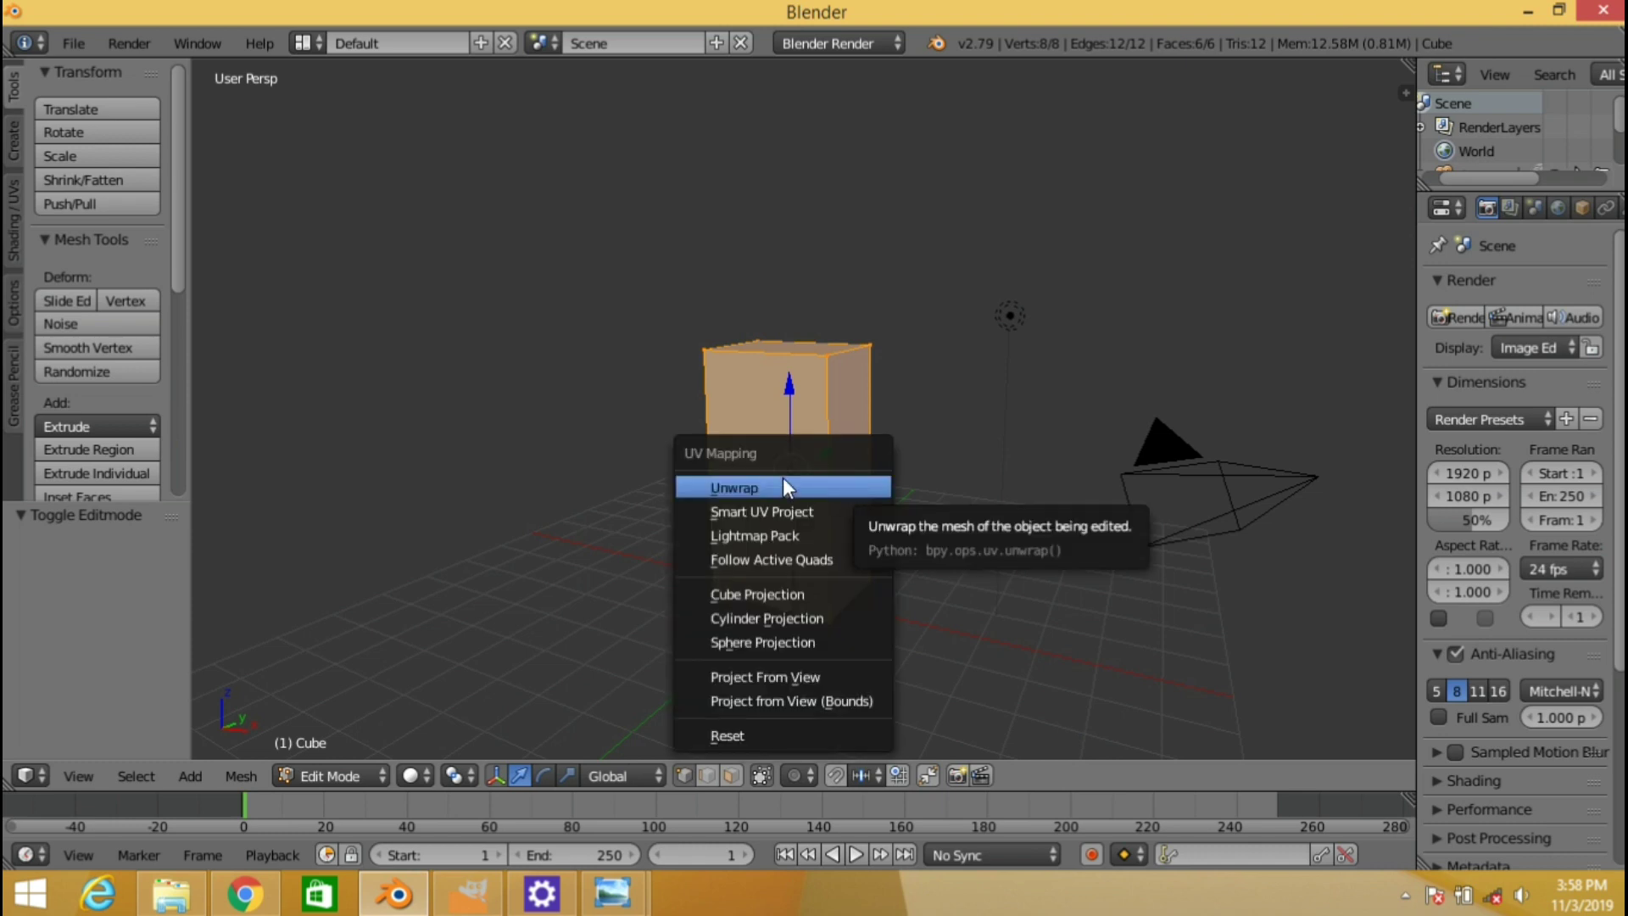
click(774, 481)
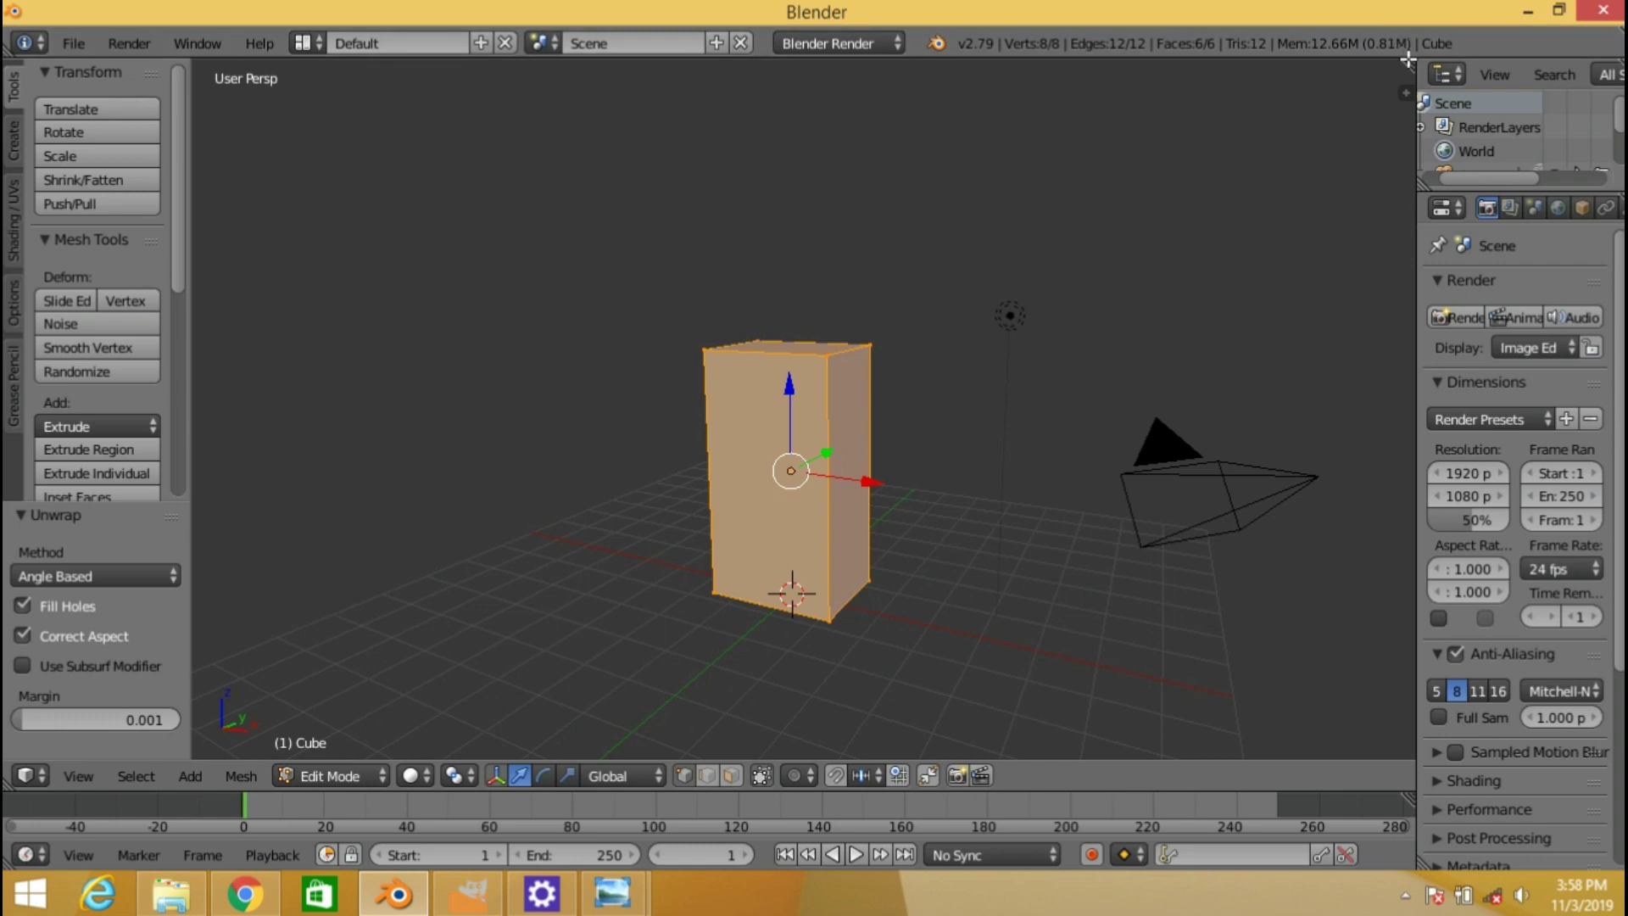
drag(1408, 60, 1073, 84)
Switch the render engine to Cycles Render and save the blend file
click(824, 43)
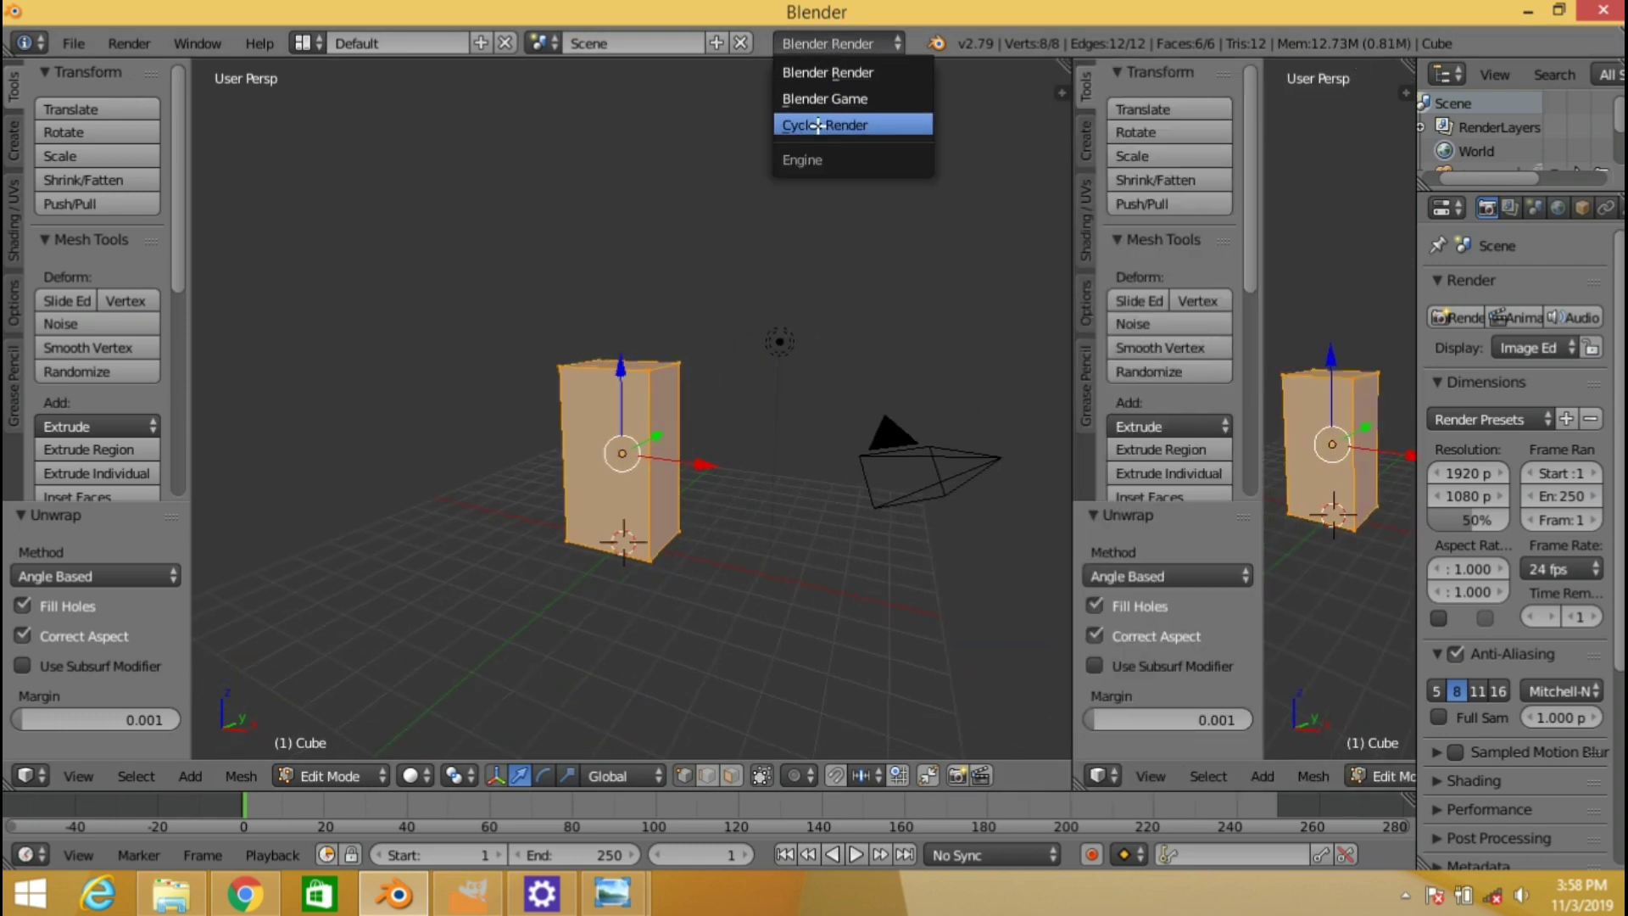
click(818, 126)
key(ctrl+s)
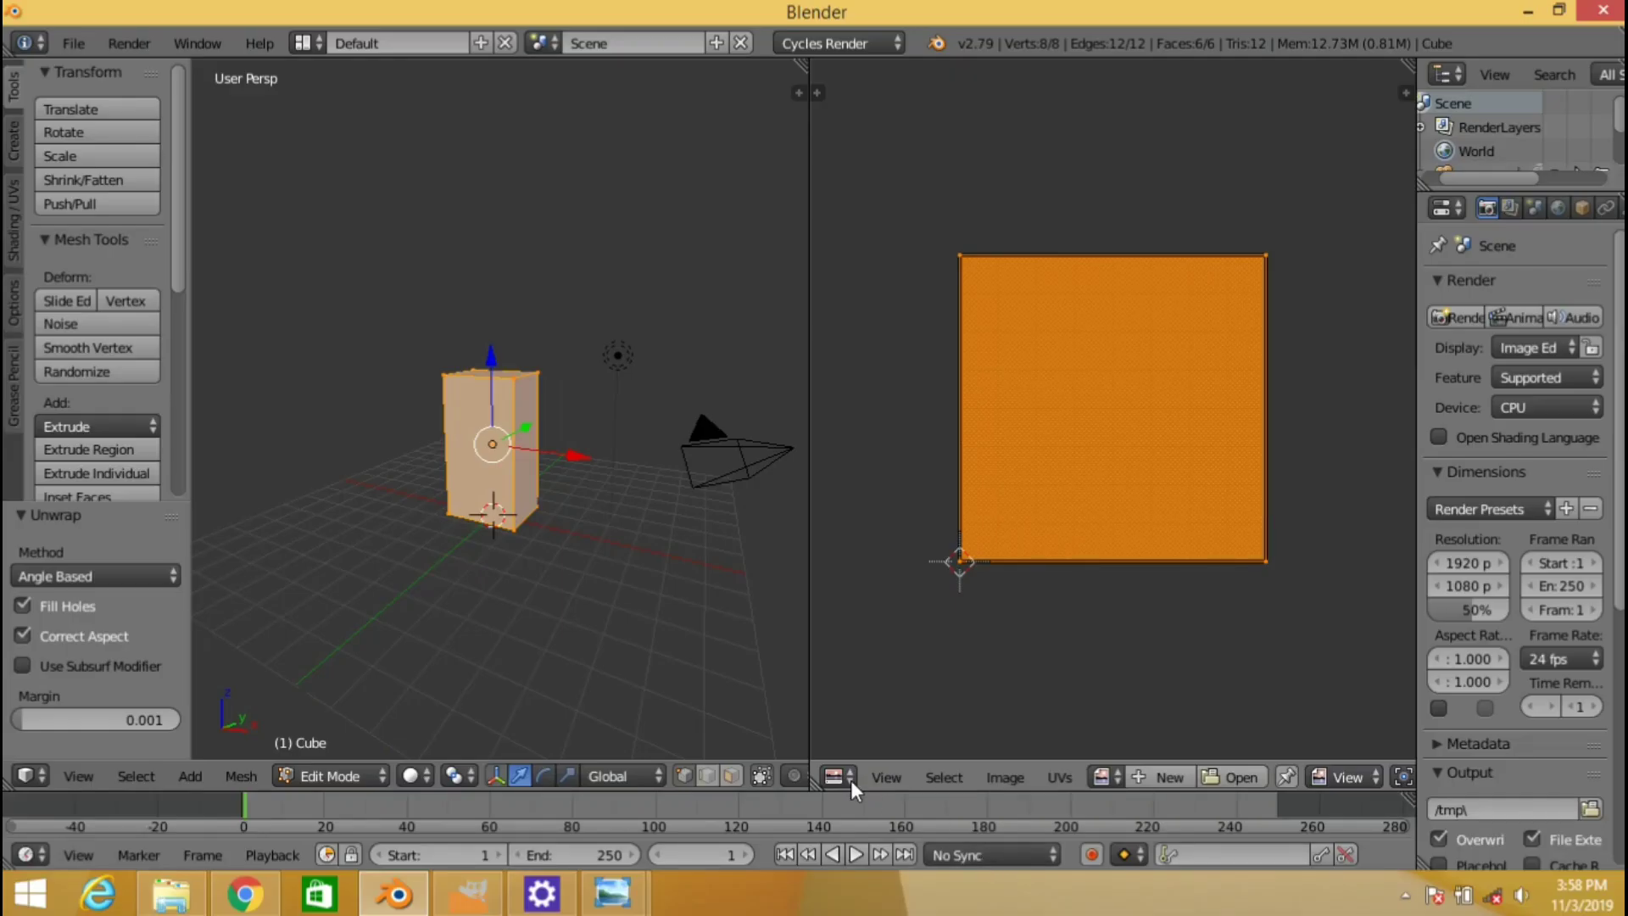
Turn the right area into a widened Node Editor and enable nodes for the block's material
click(845, 776)
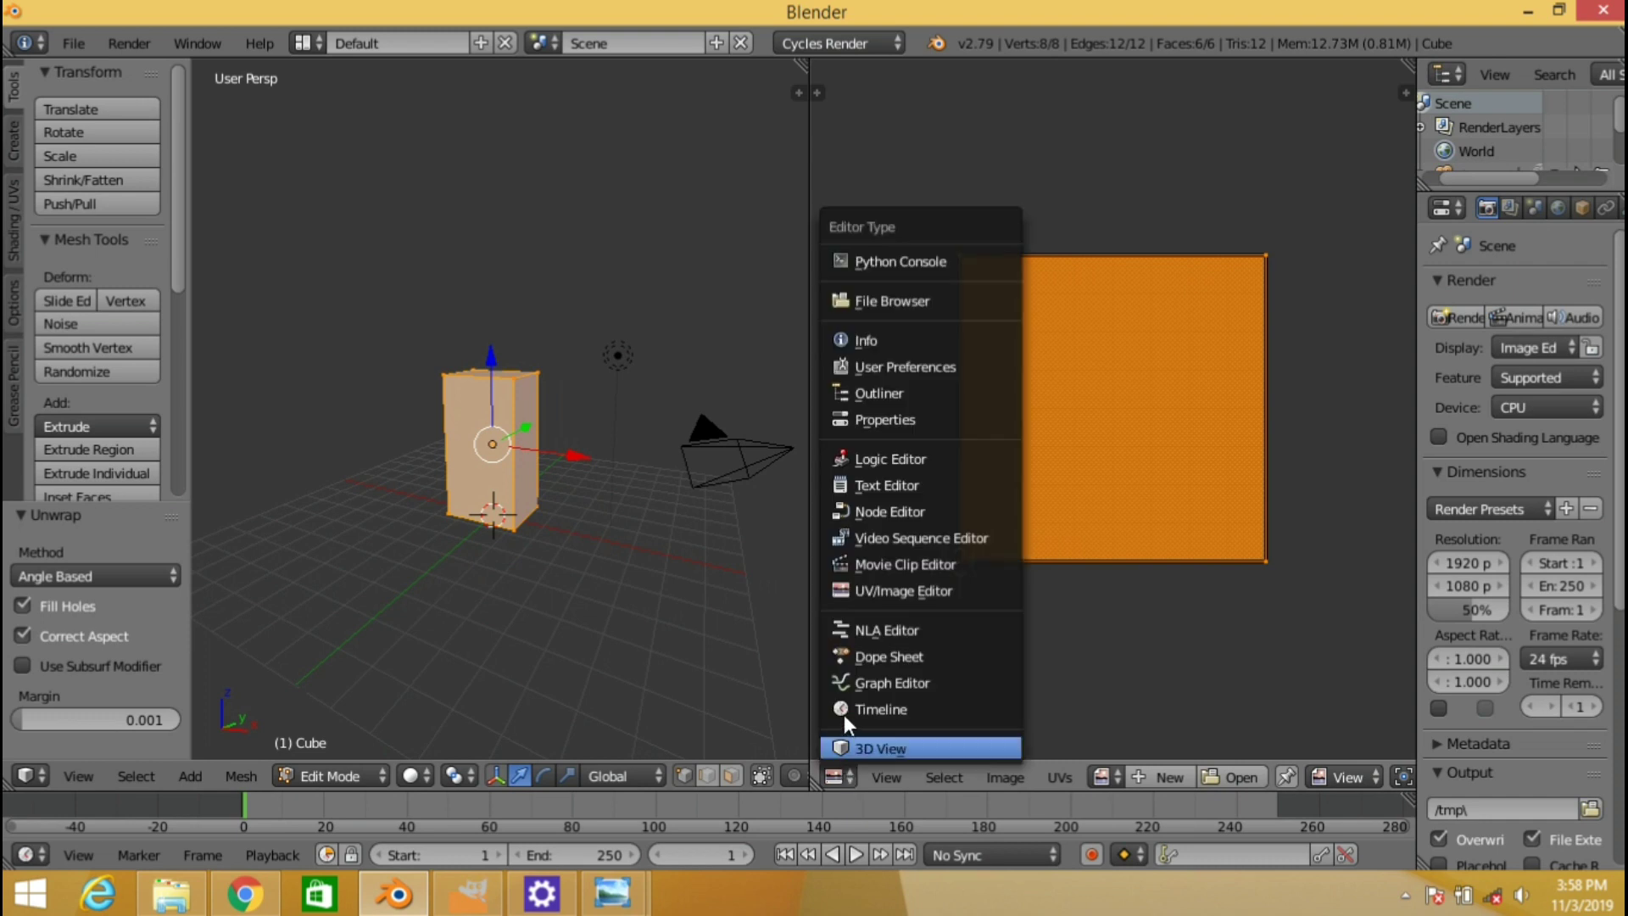
click(855, 509)
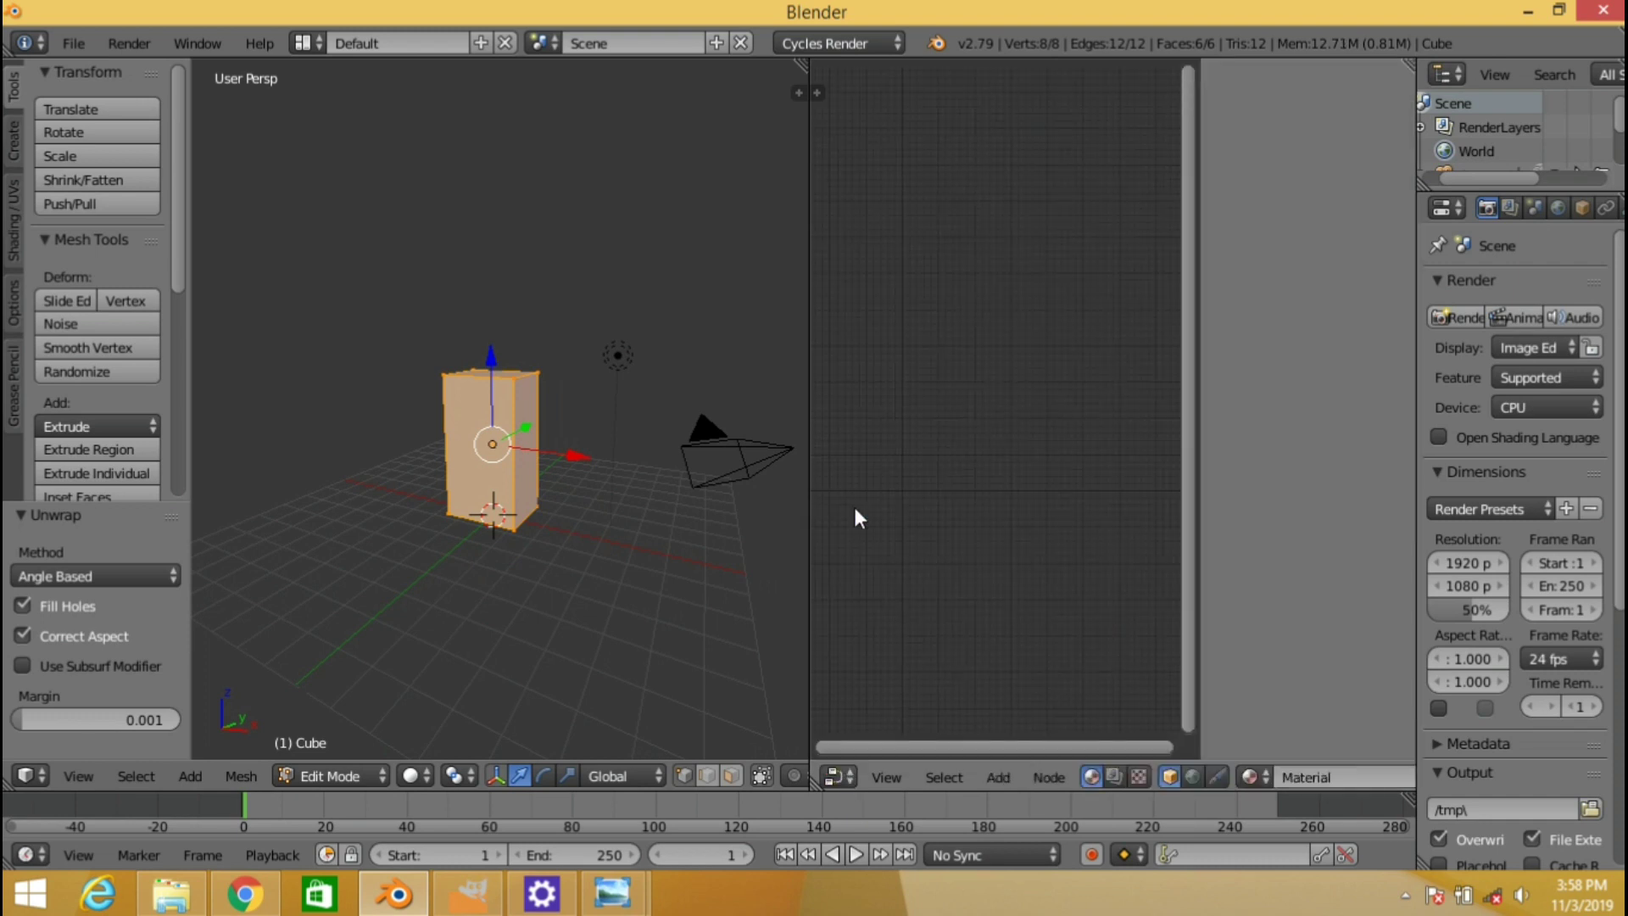
key(n)
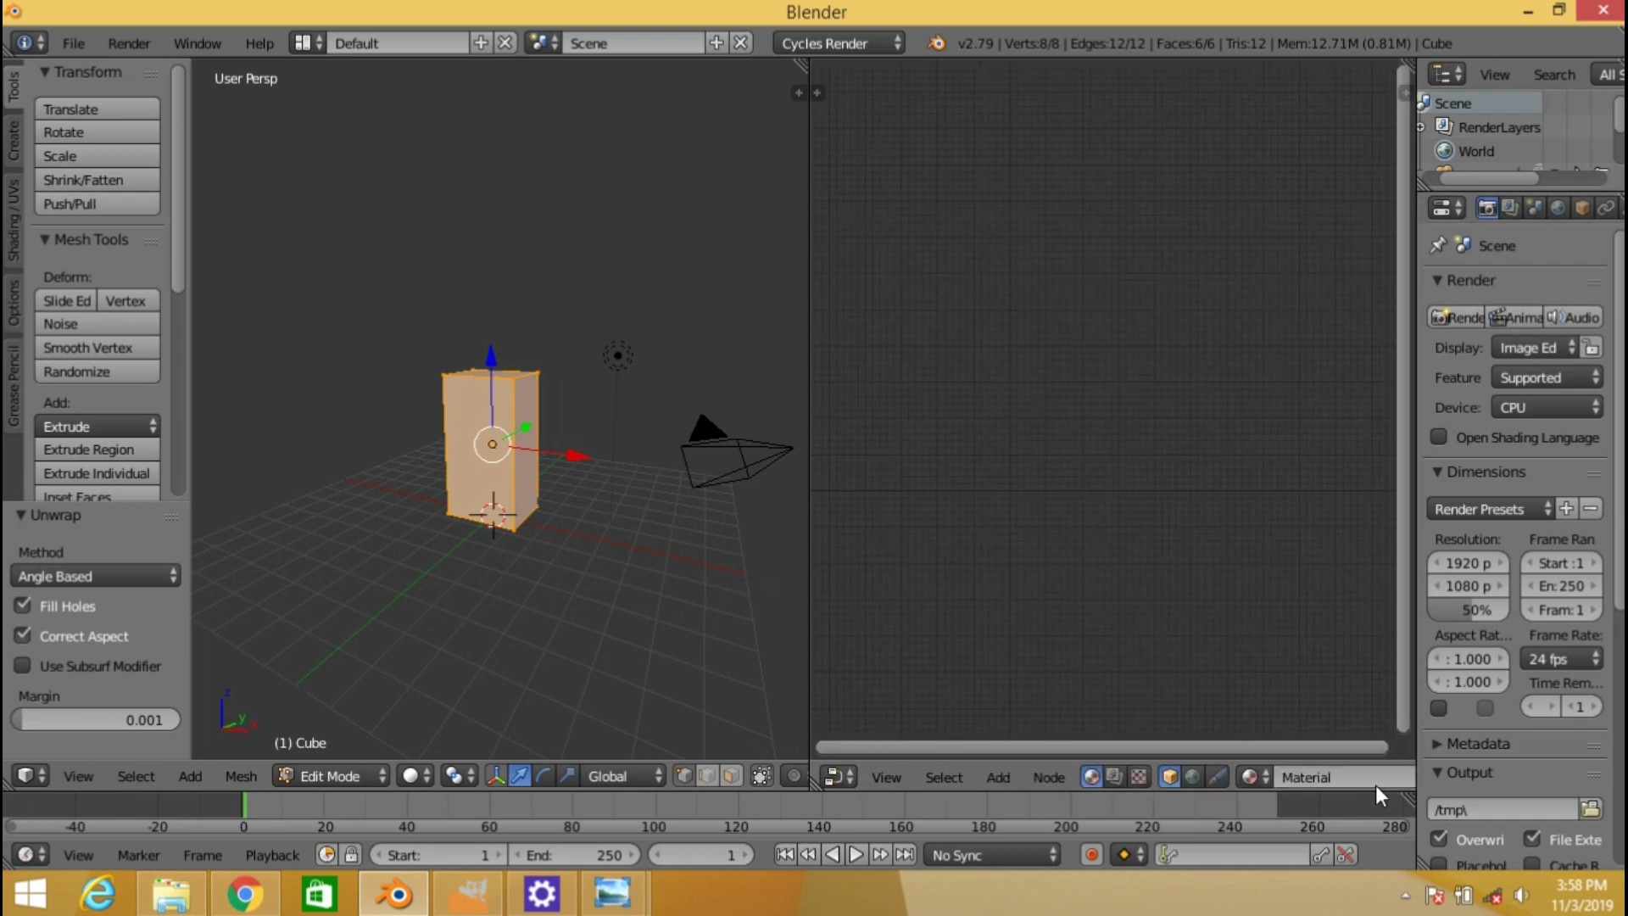
drag(807, 443, 412, 441)
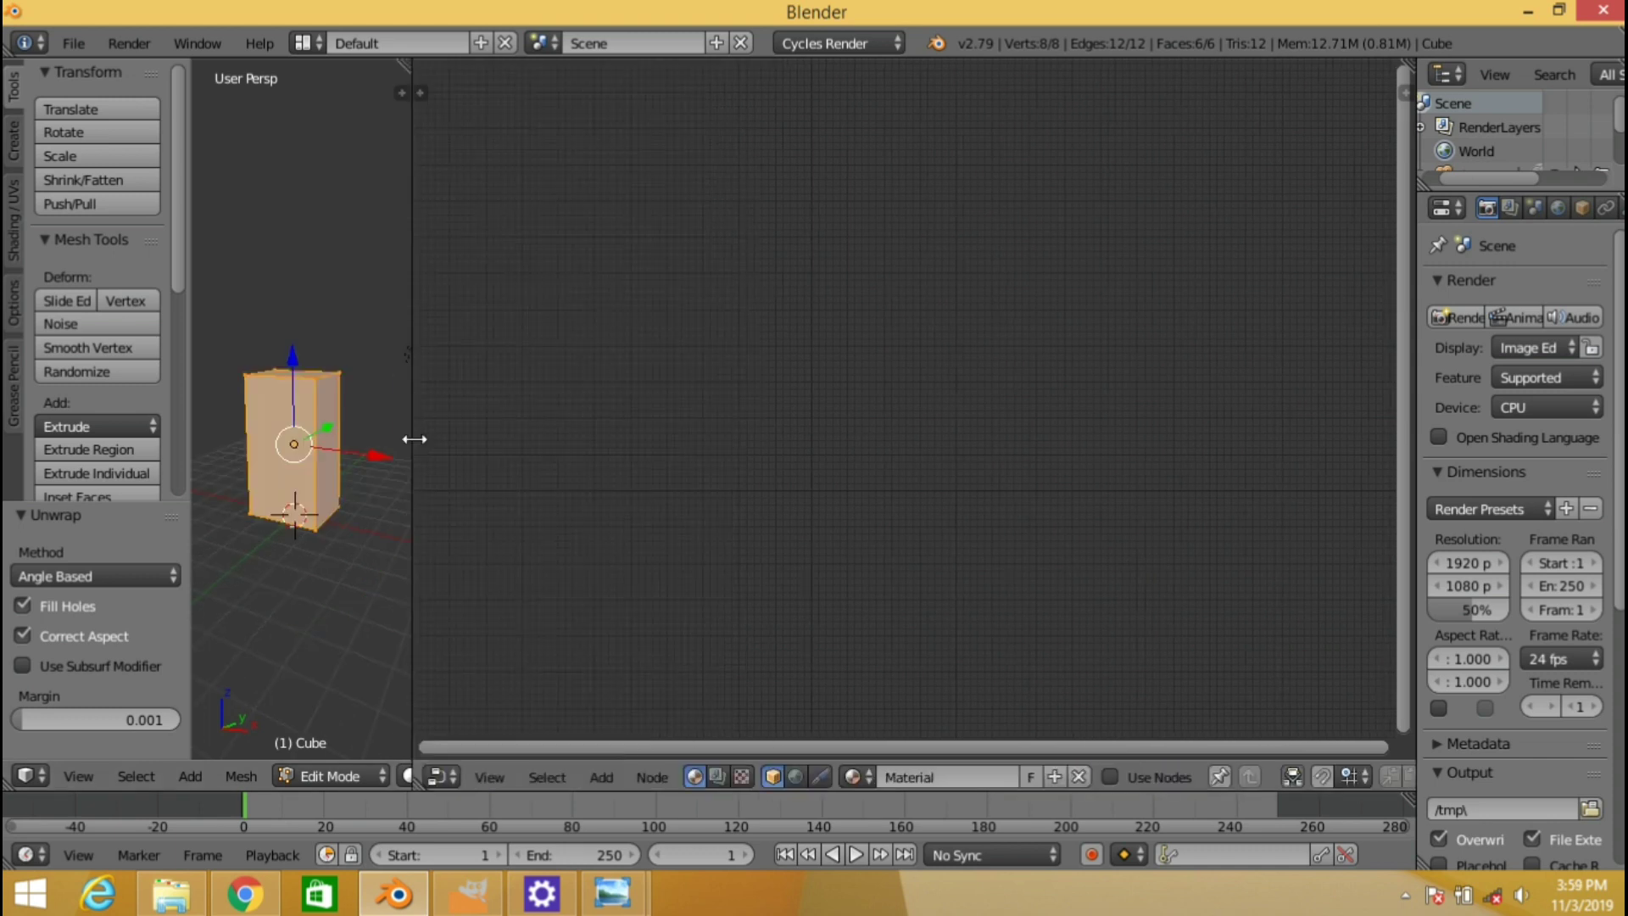
click(1121, 779)
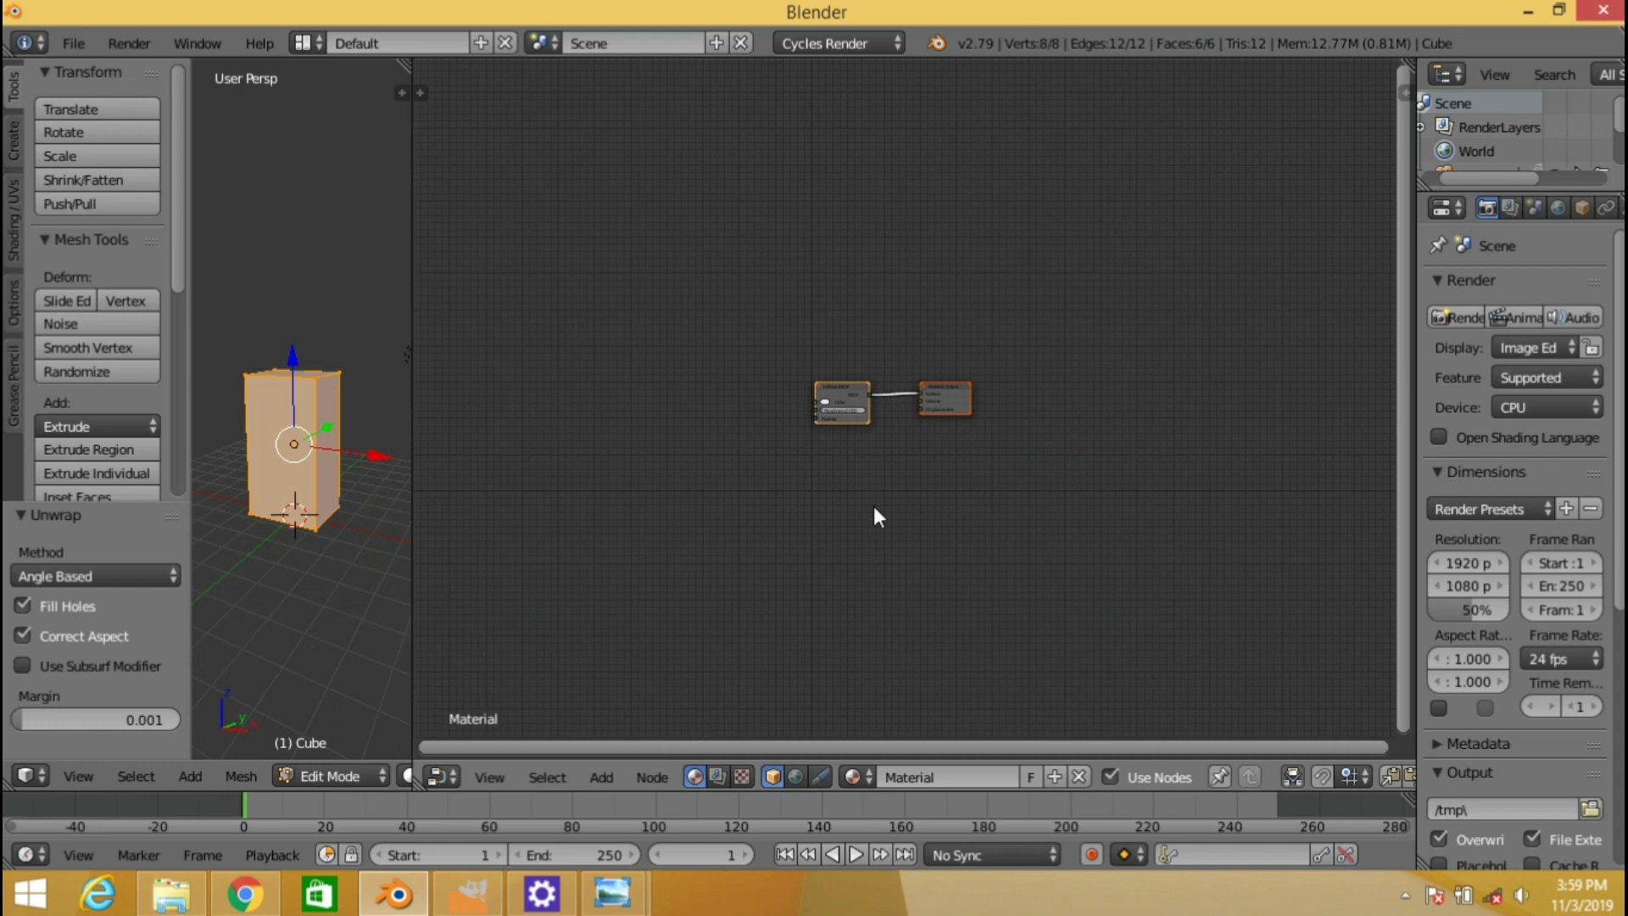
scroll(871, 491, up, 1)
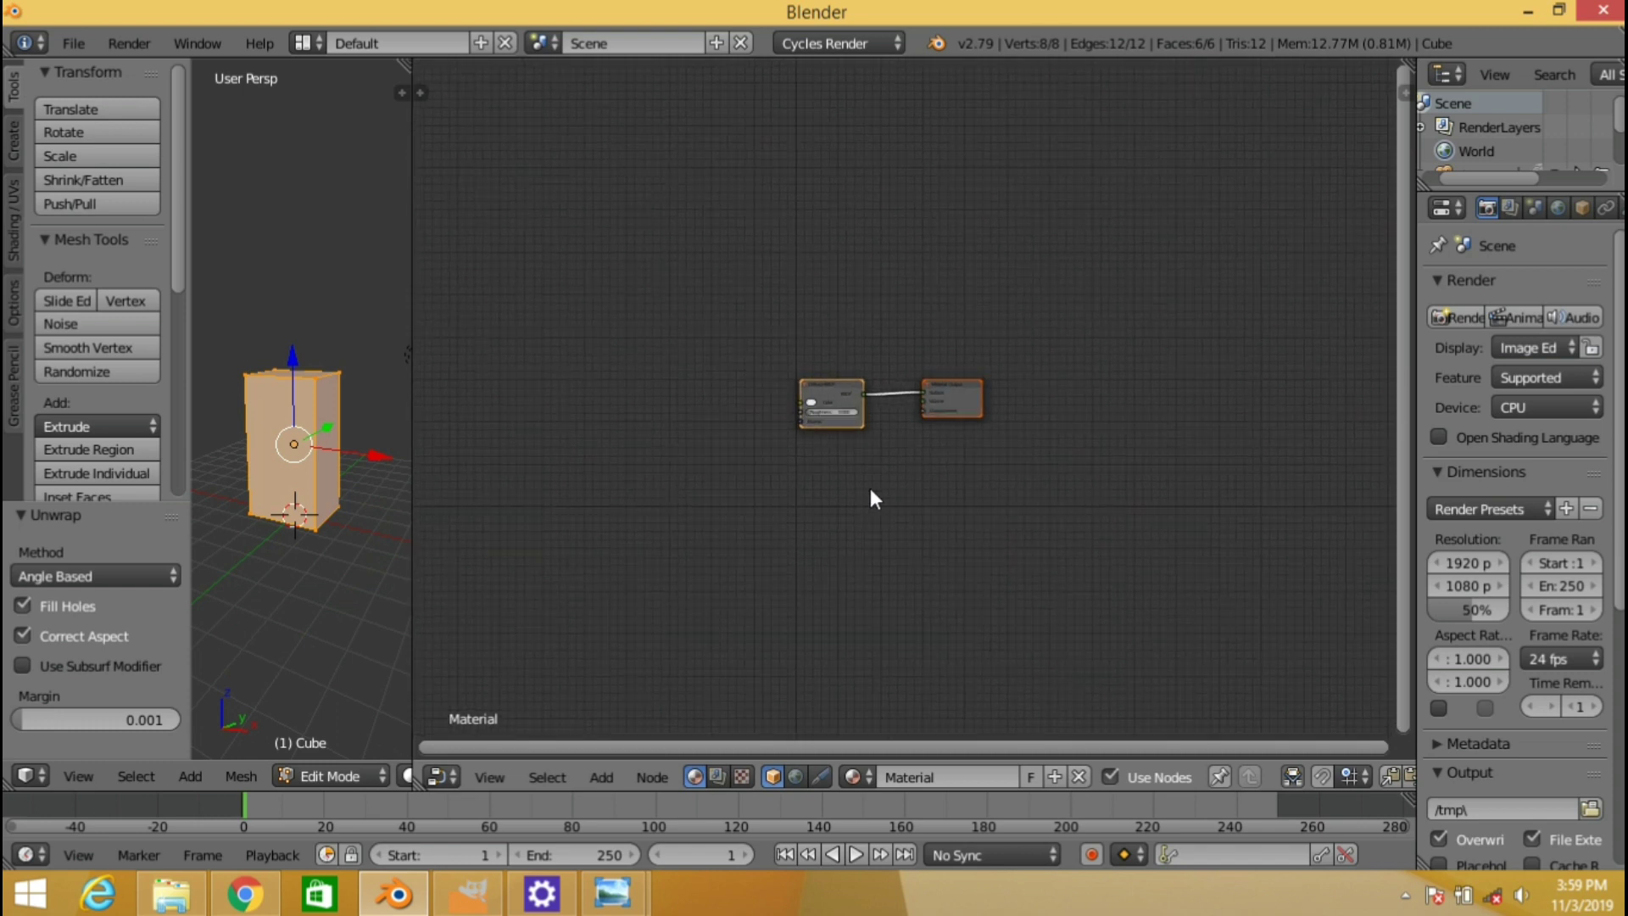
scroll(871, 490, up, 1)
scroll(871, 490, up, 1)
scroll(870, 491, up, 2)
scroll(871, 490, up, 1)
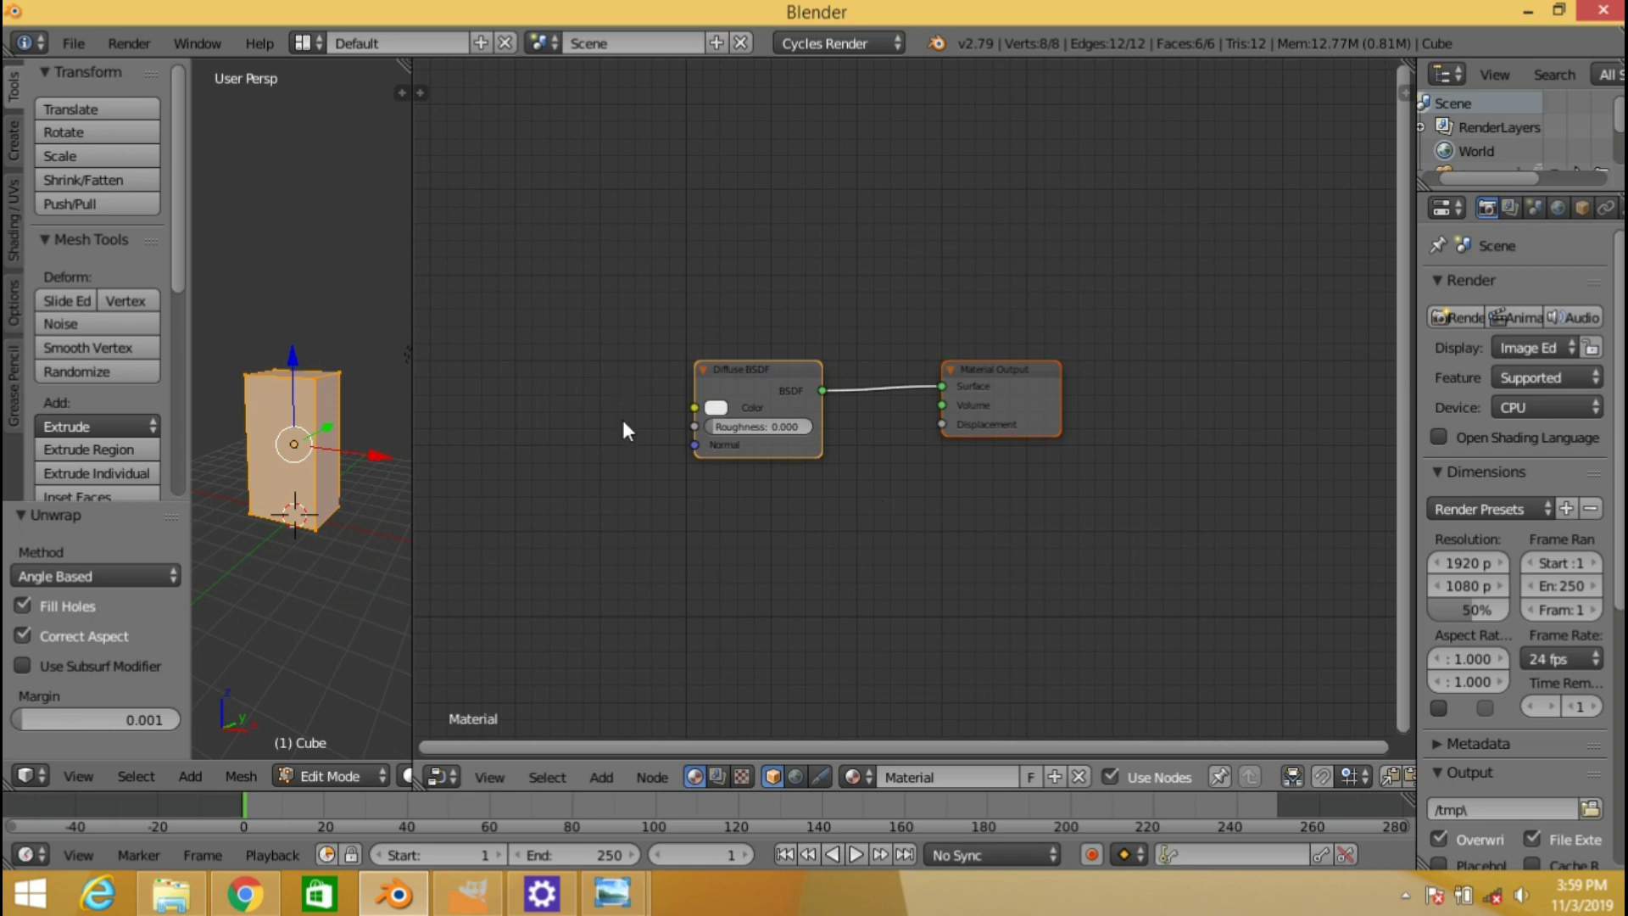
Add an Image Texture node placed to the left of the Diffuse BSDF node
key(shift+a)
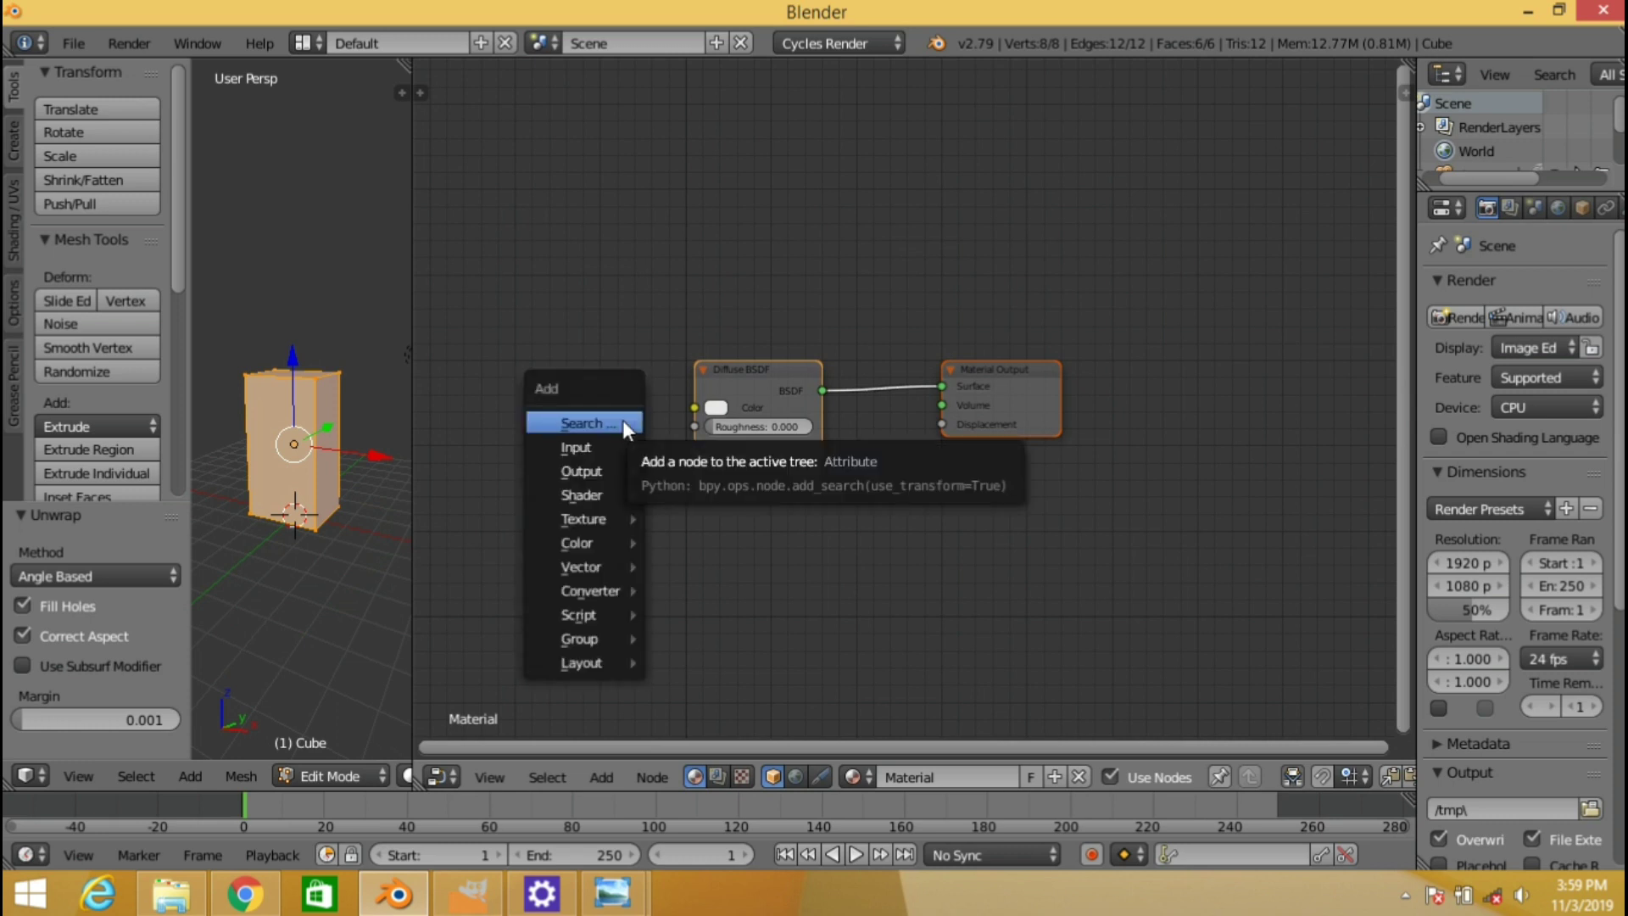
click(622, 419)
text(ima)
key(Return)
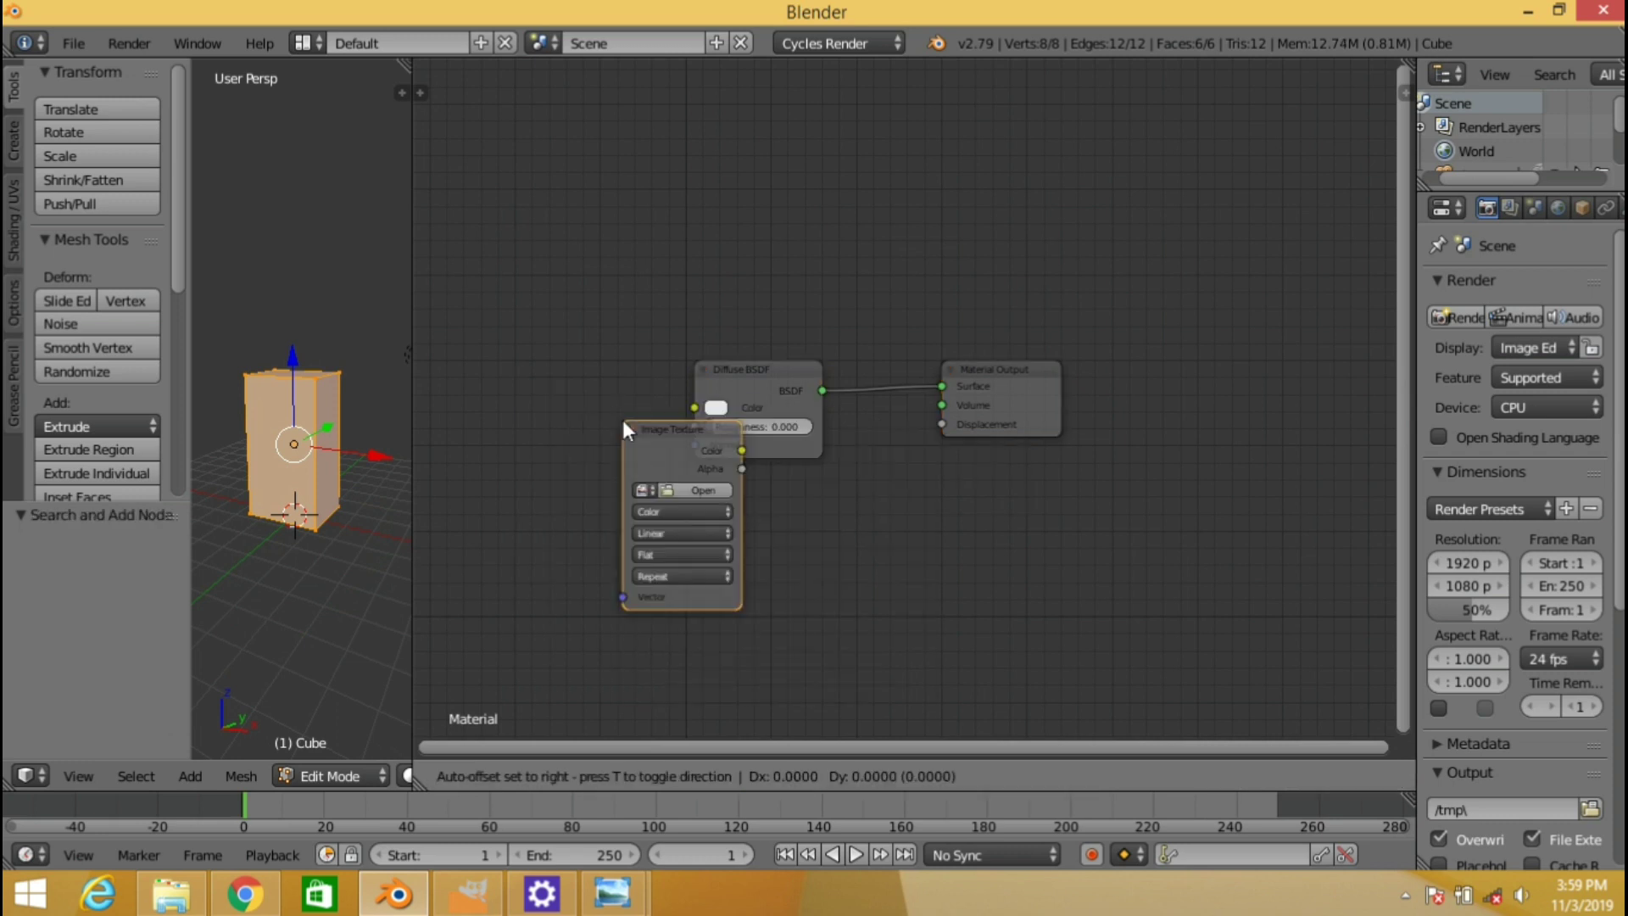
click(501, 334)
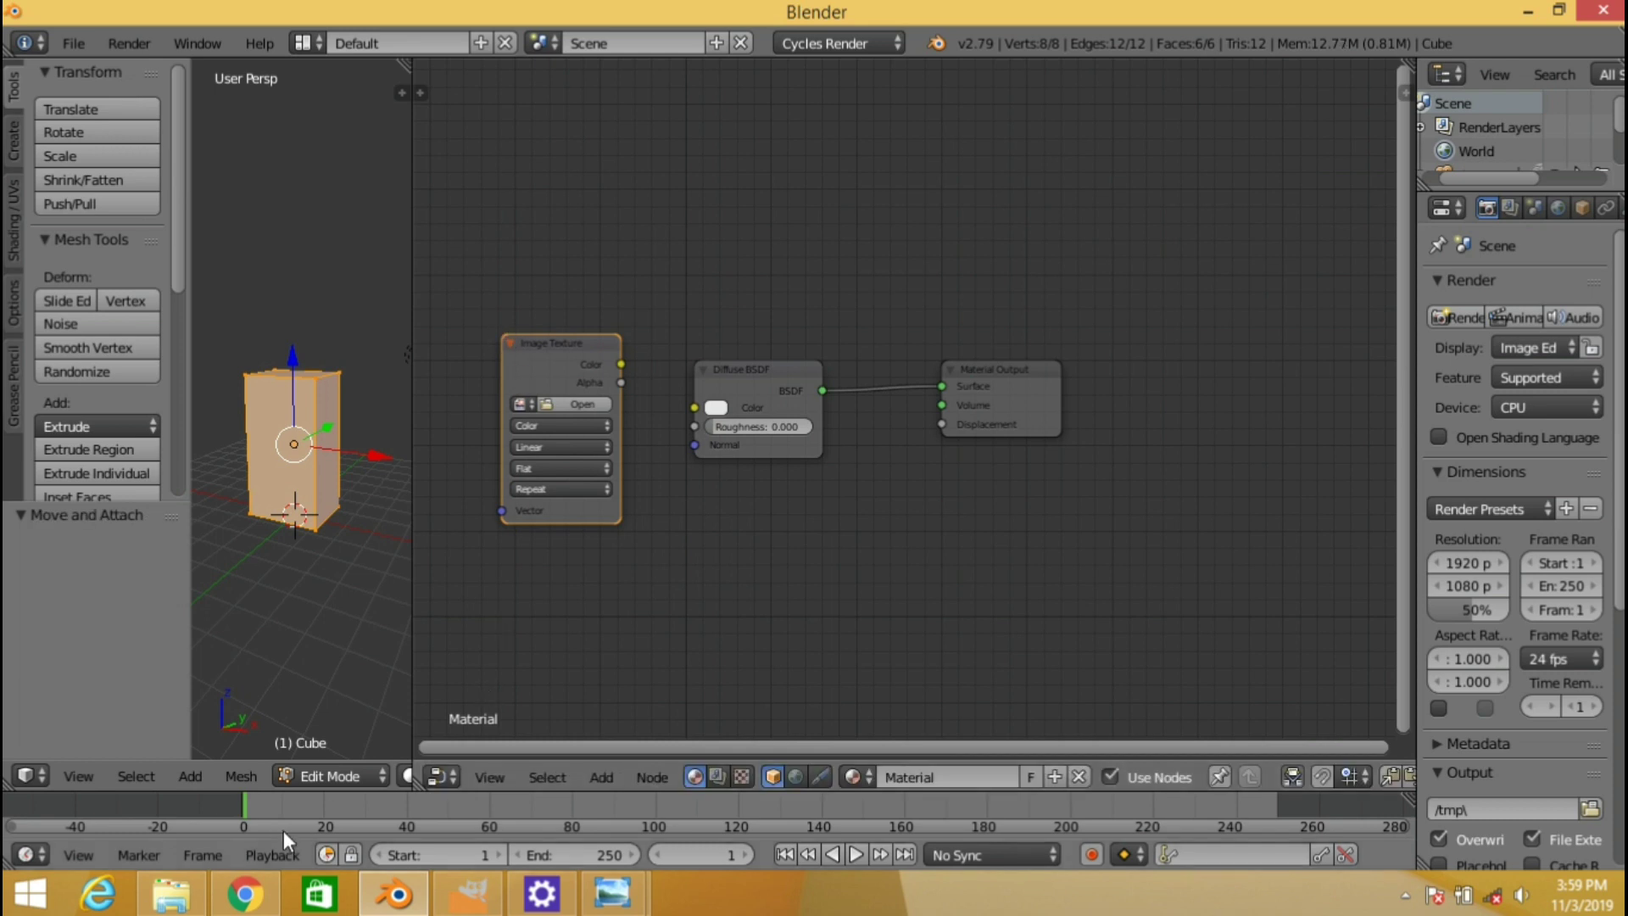
click(246, 894)
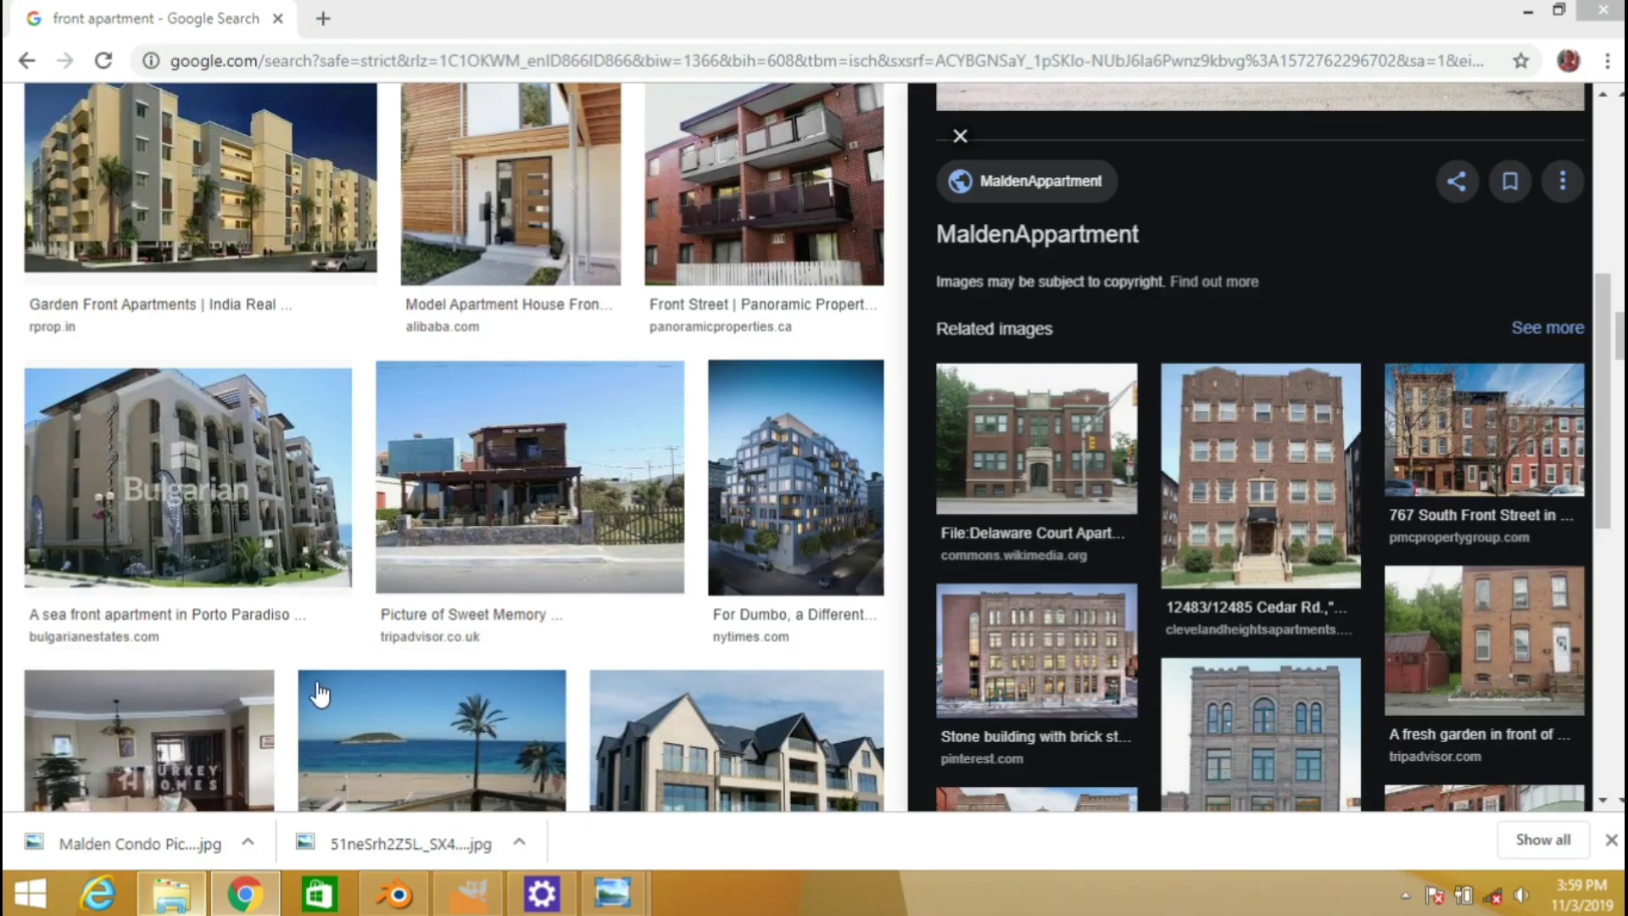
Open the Documents folder of saved reference images in File Explorer and scroll its list
click(247, 903)
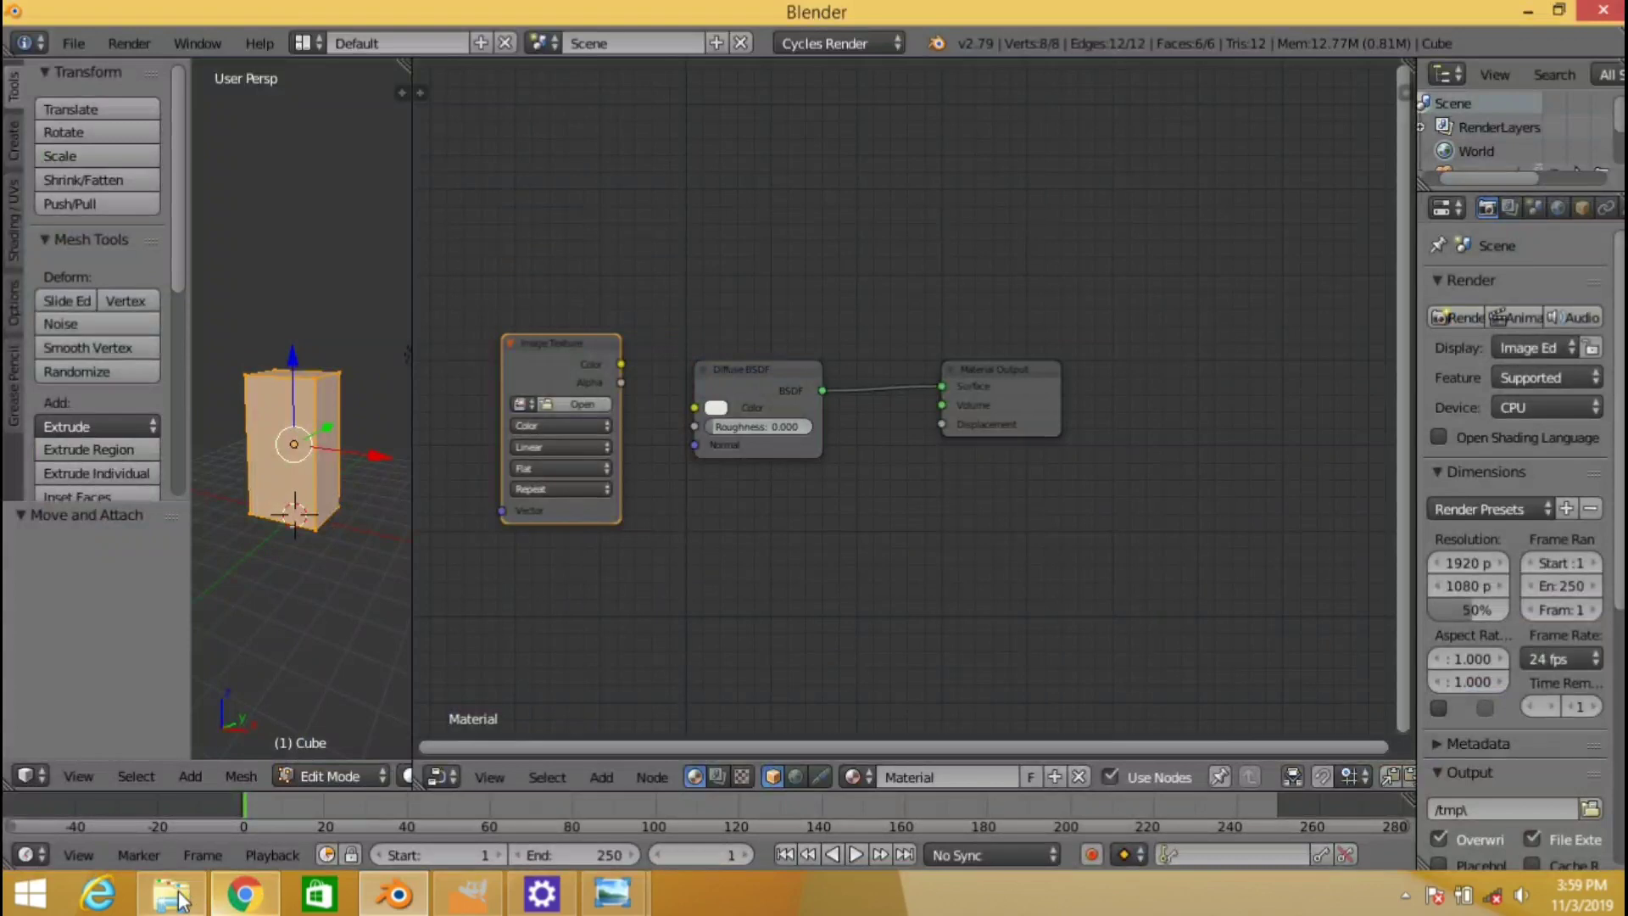
click(171, 893)
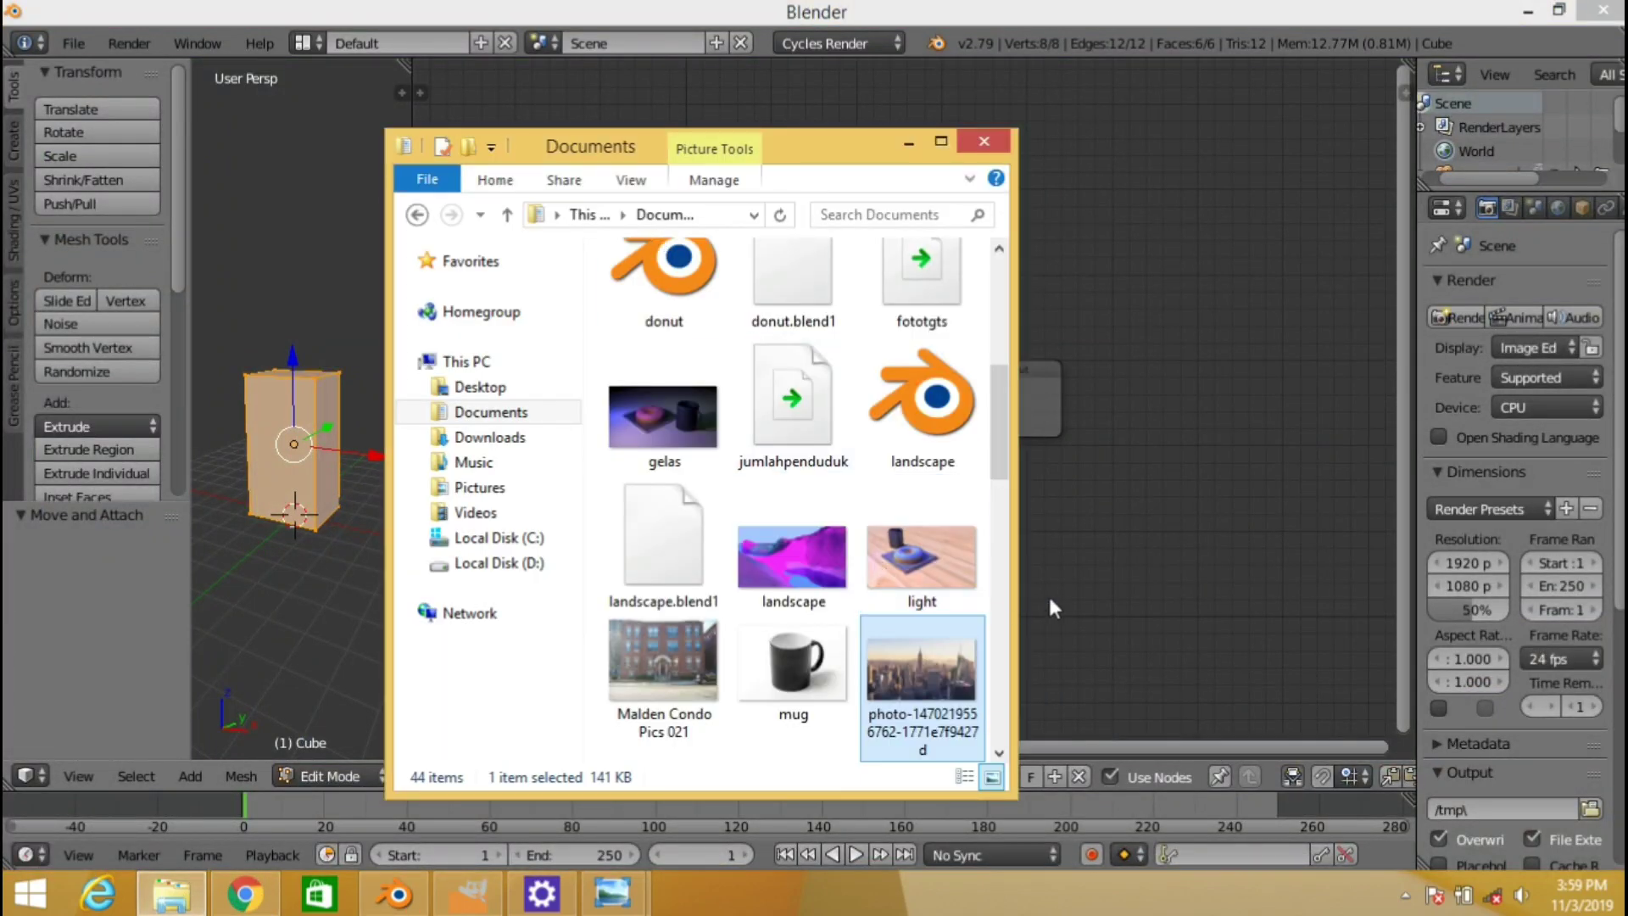
mouse_move(1000, 399)
mouse_down()
mouse_move(986, 612)
mouse_move(987, 470)
mouse_up()
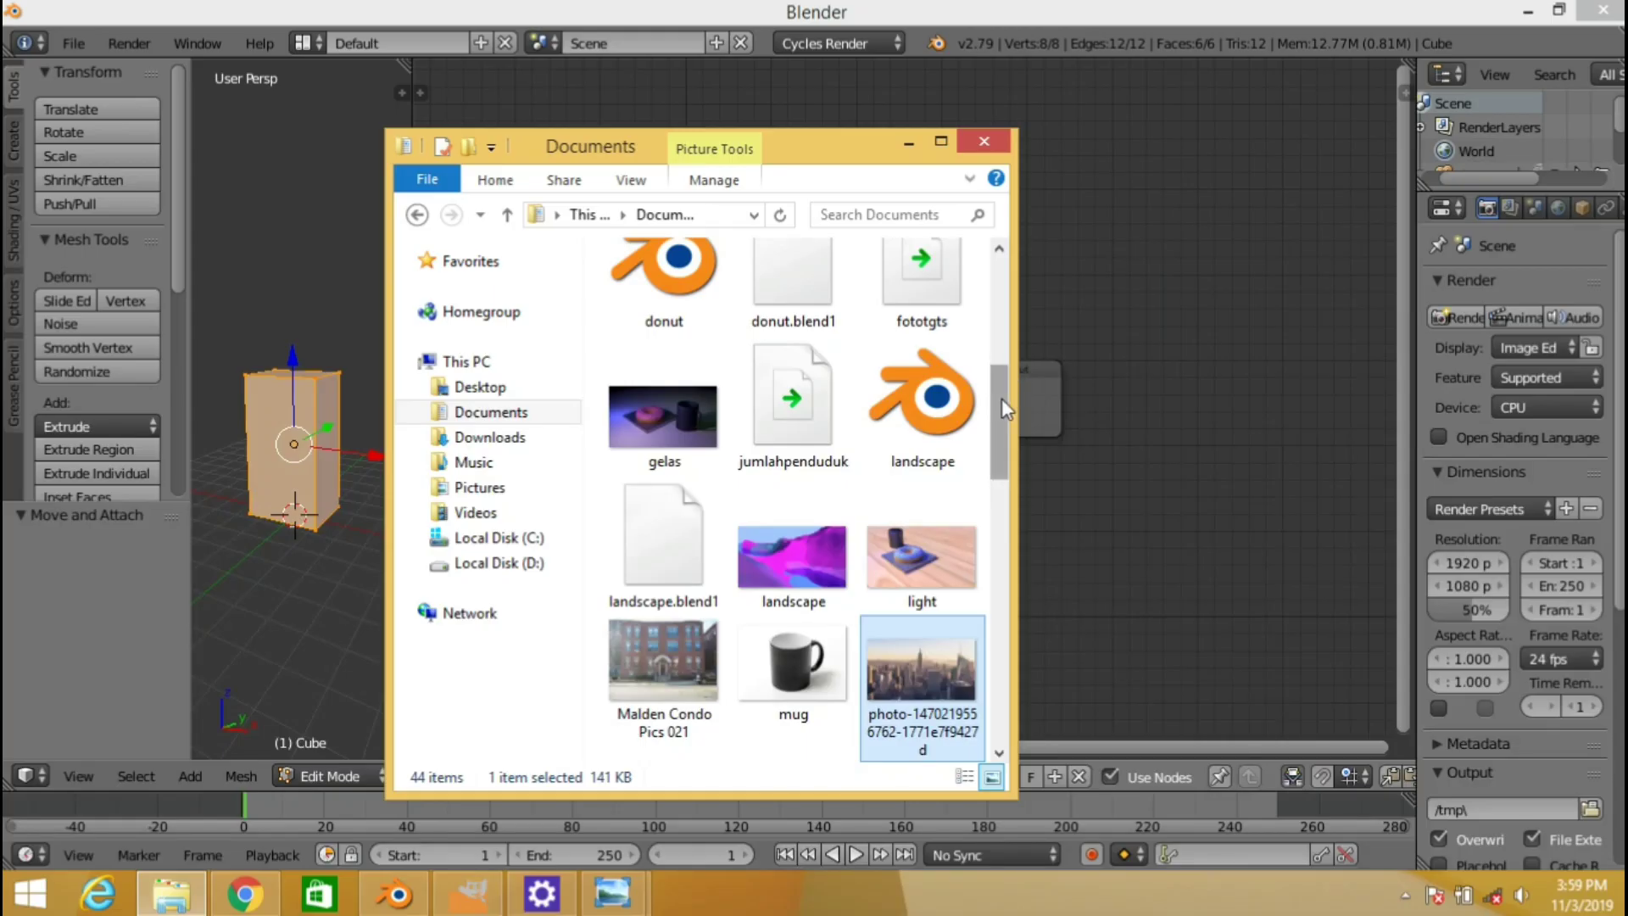
Open the red Brick reference photo 51neSrh2Z5L_SX425_ in Windows Photo Viewer
mouse_move(1000, 398)
mouse_down()
mouse_move(986, 612)
mouse_move(986, 263)
mouse_up()
double_click(925, 297)
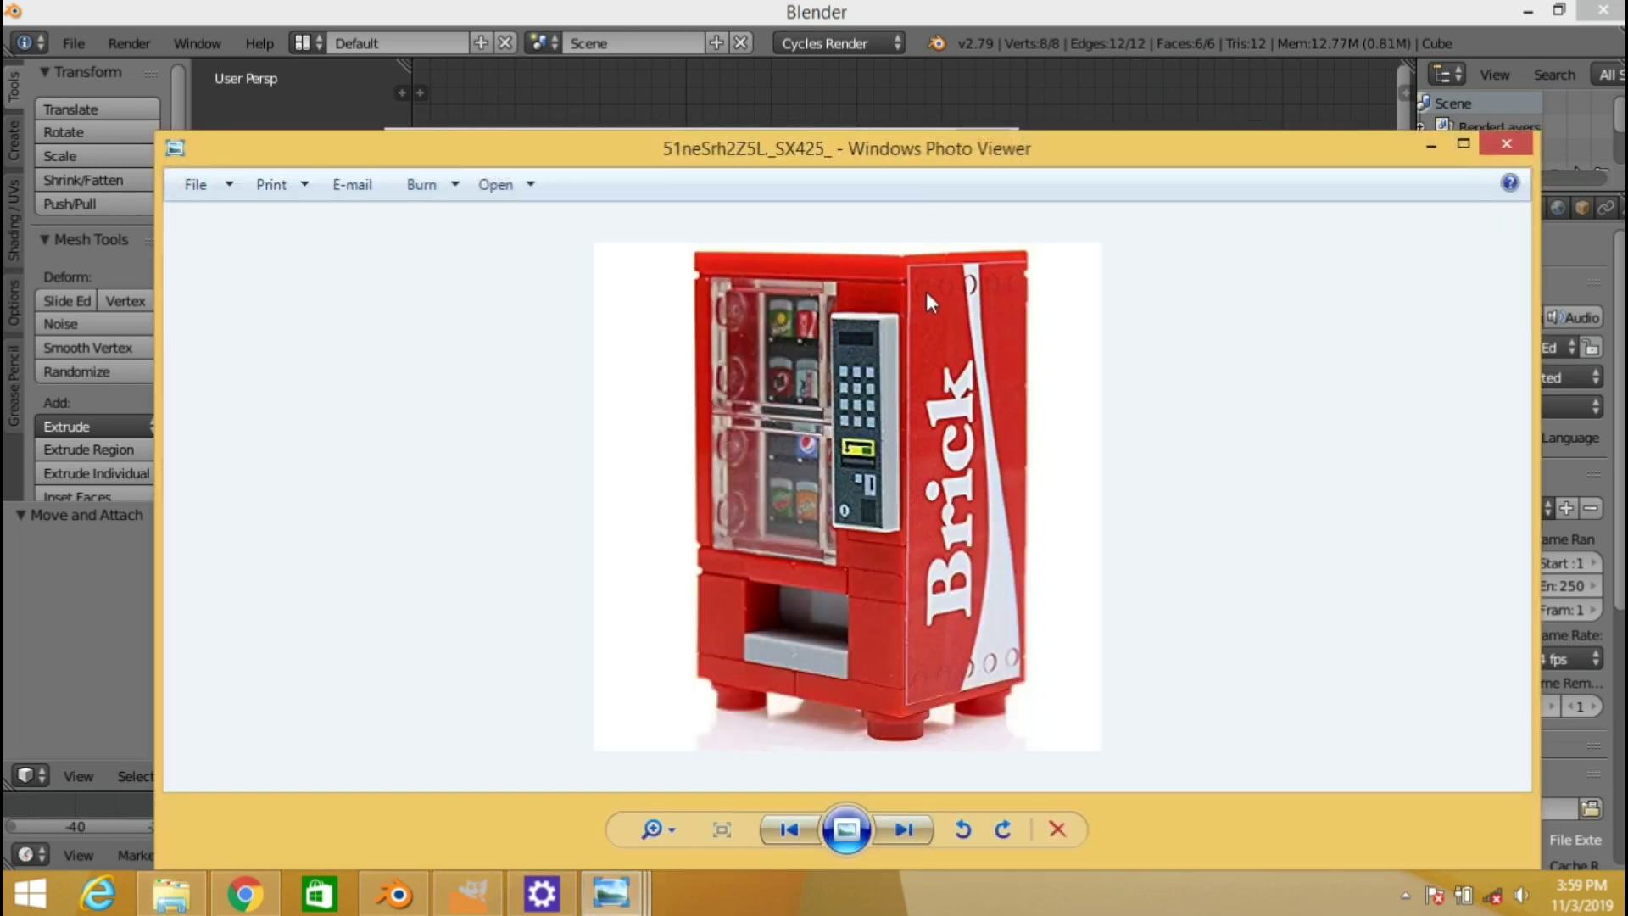
Load 51neSrh2Z5L._SX425_.jpg into the Image Texture node and wire its Color into Diffuse BSDF
click(1501, 153)
click(973, 134)
click(567, 417)
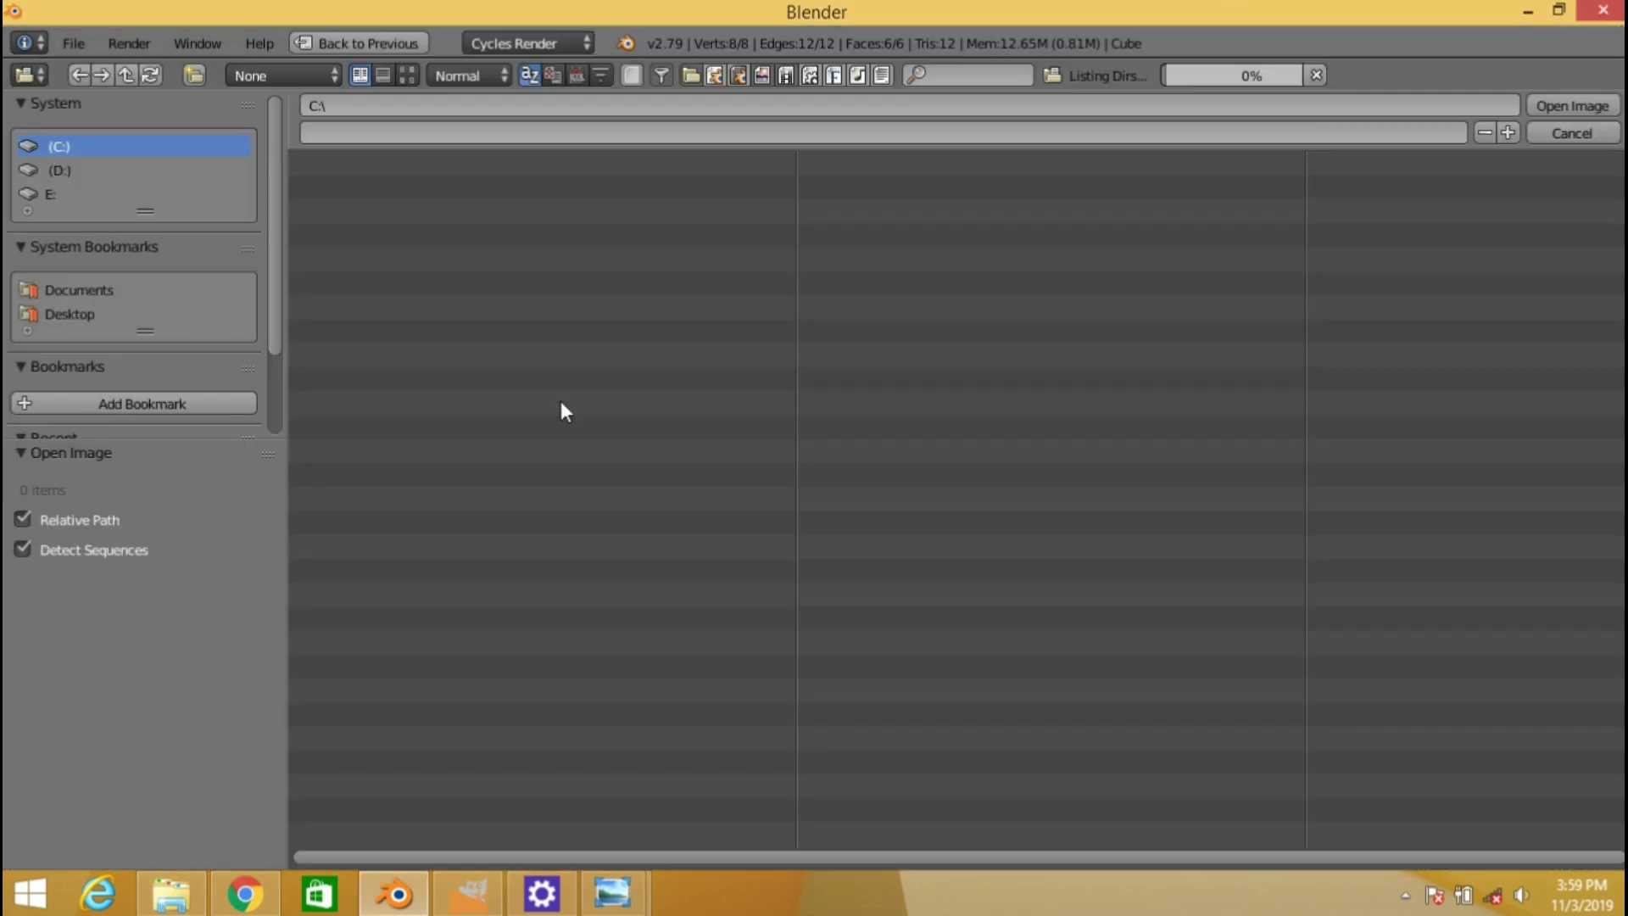
click(83, 290)
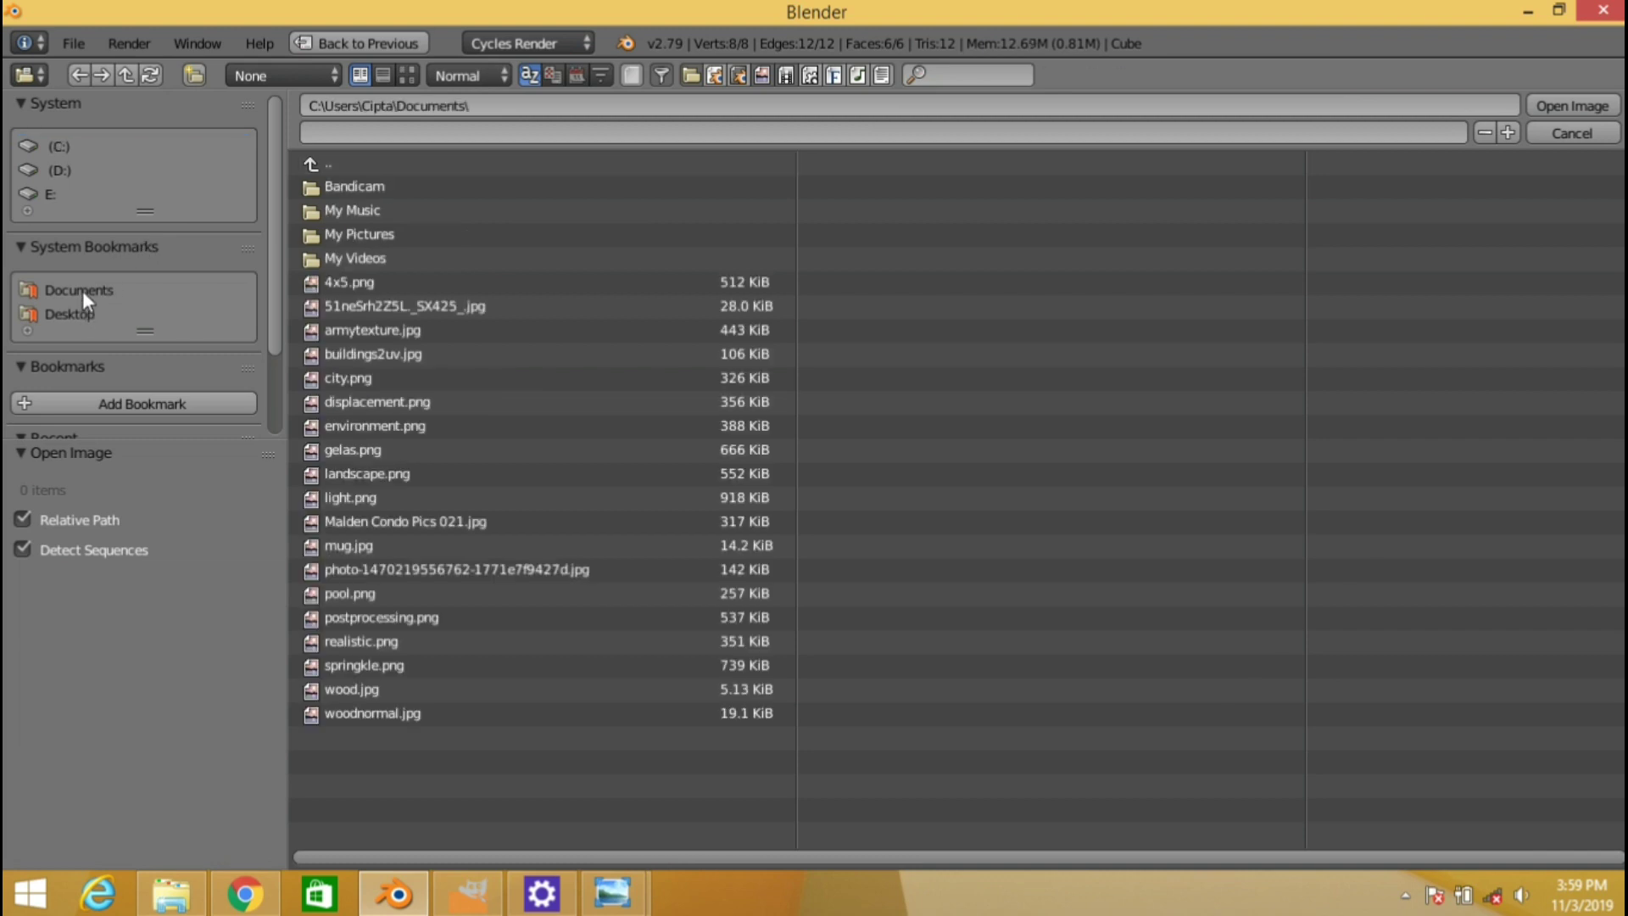
double_click(344, 306)
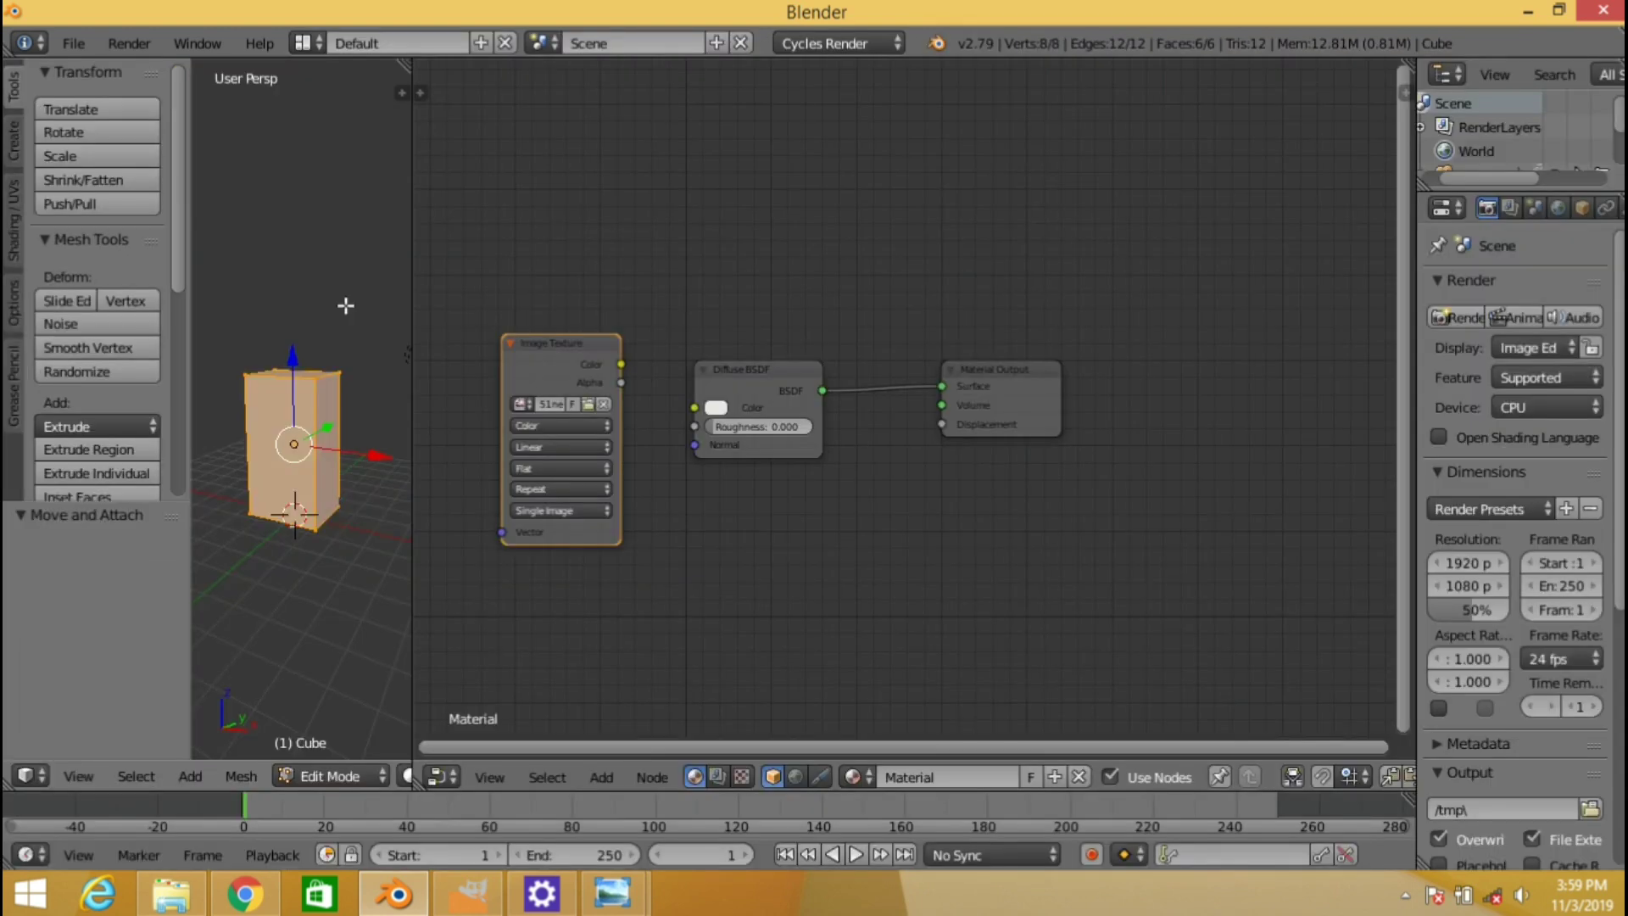
drag(621, 364, 697, 406)
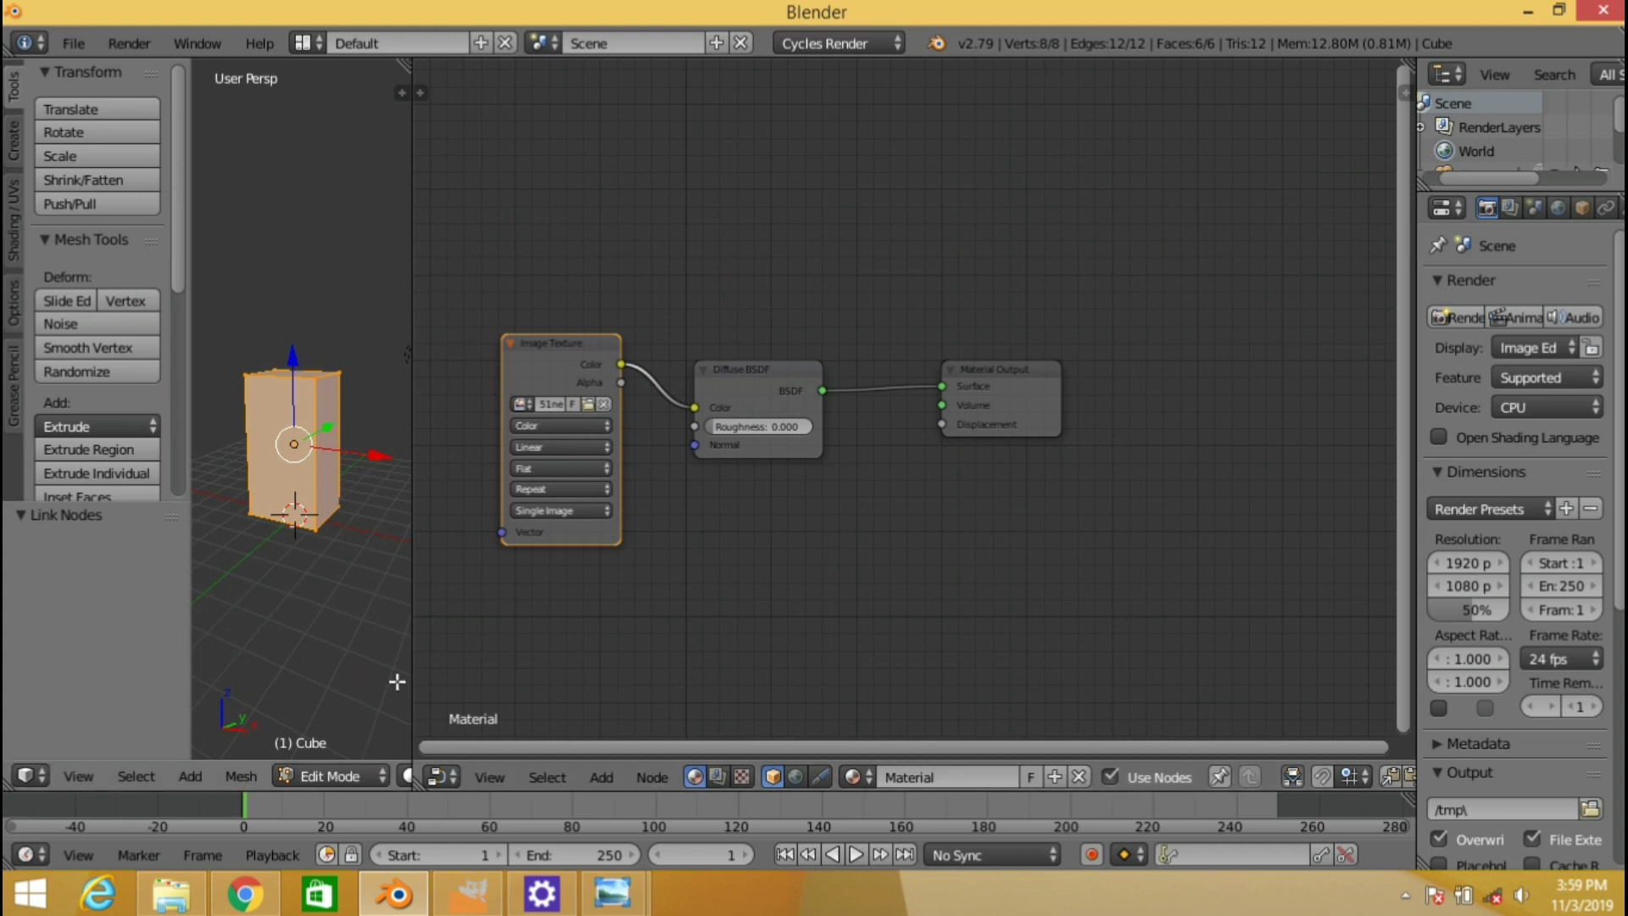
drag(412, 676, 597, 679)
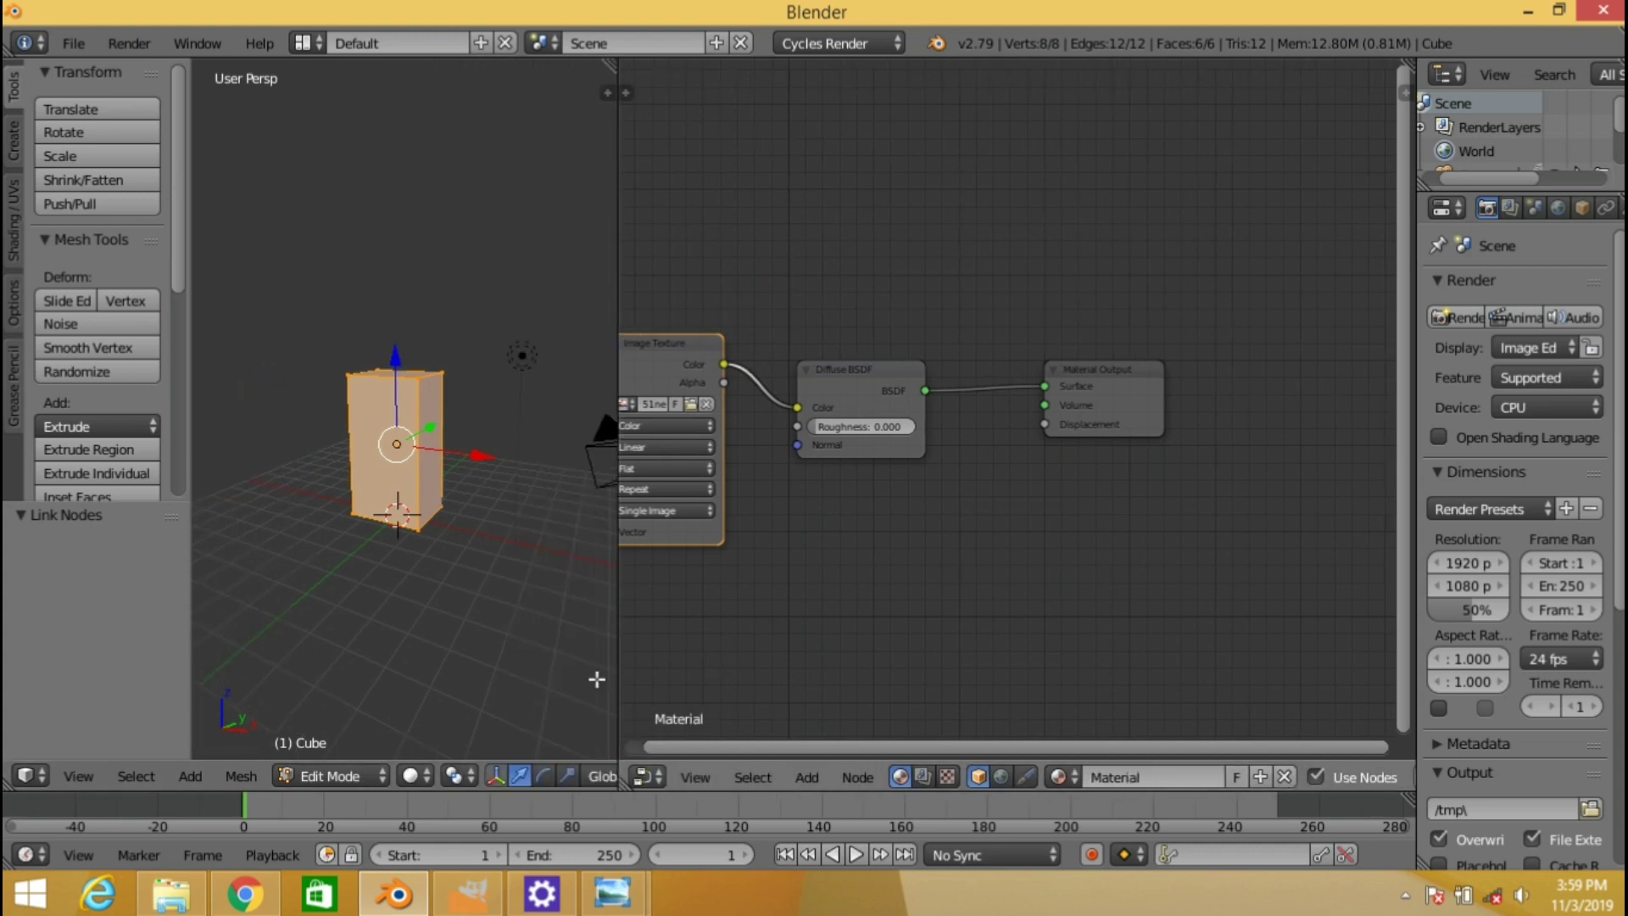
Set Viewport Shading to Texture, deselect all, and walk the view to the cube's front
click(414, 775)
click(429, 669)
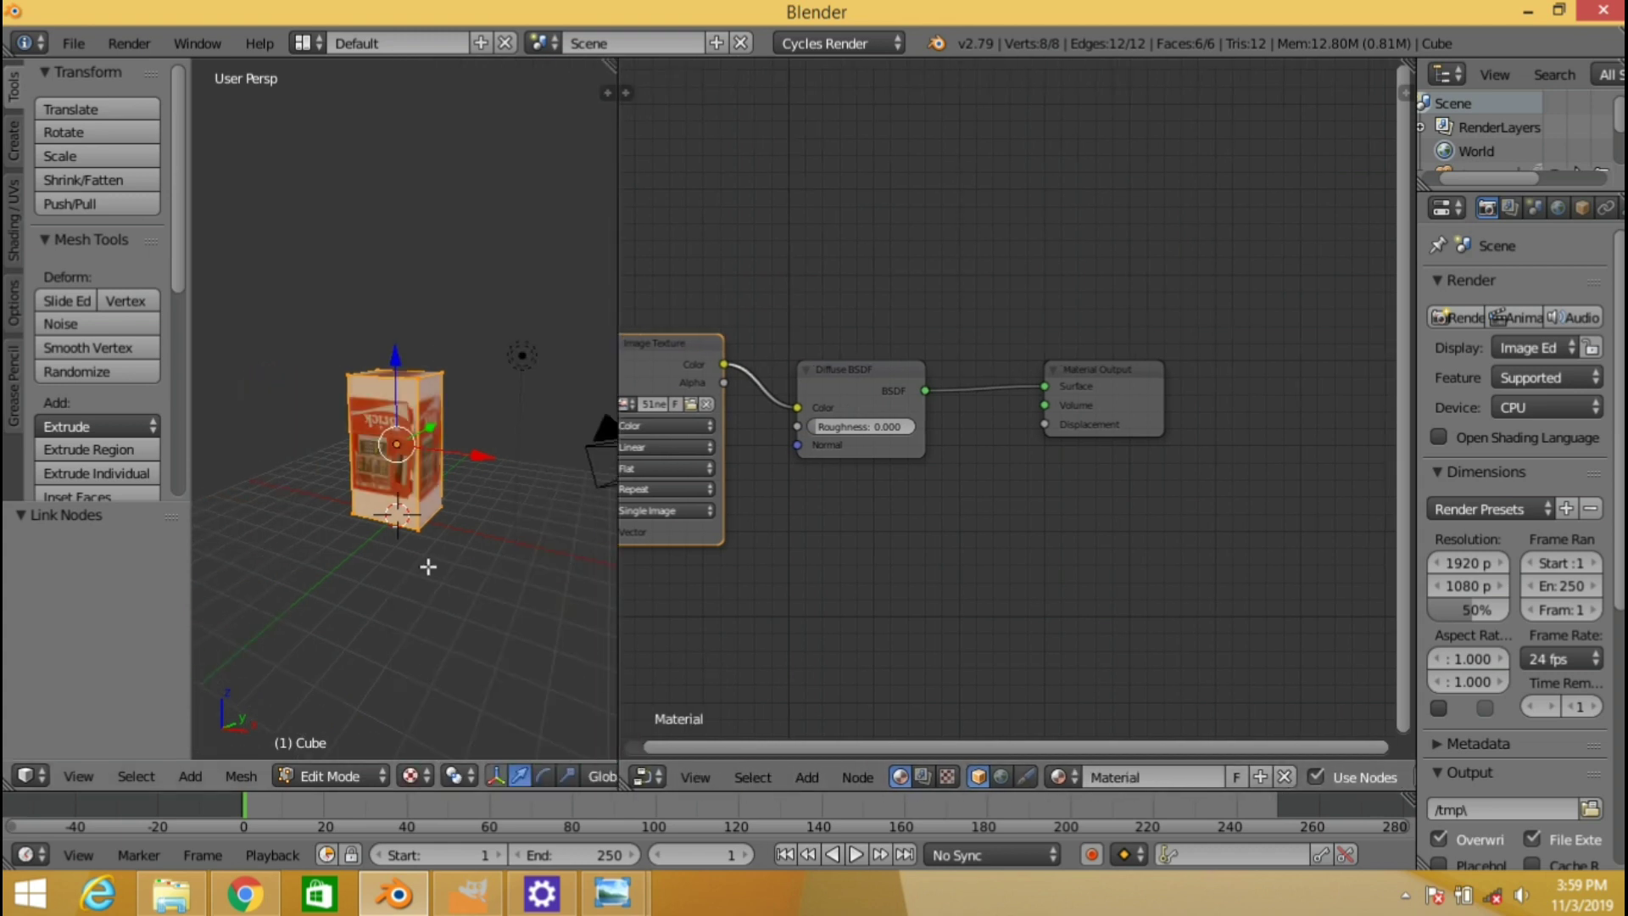
key(a)
key(shift+f)
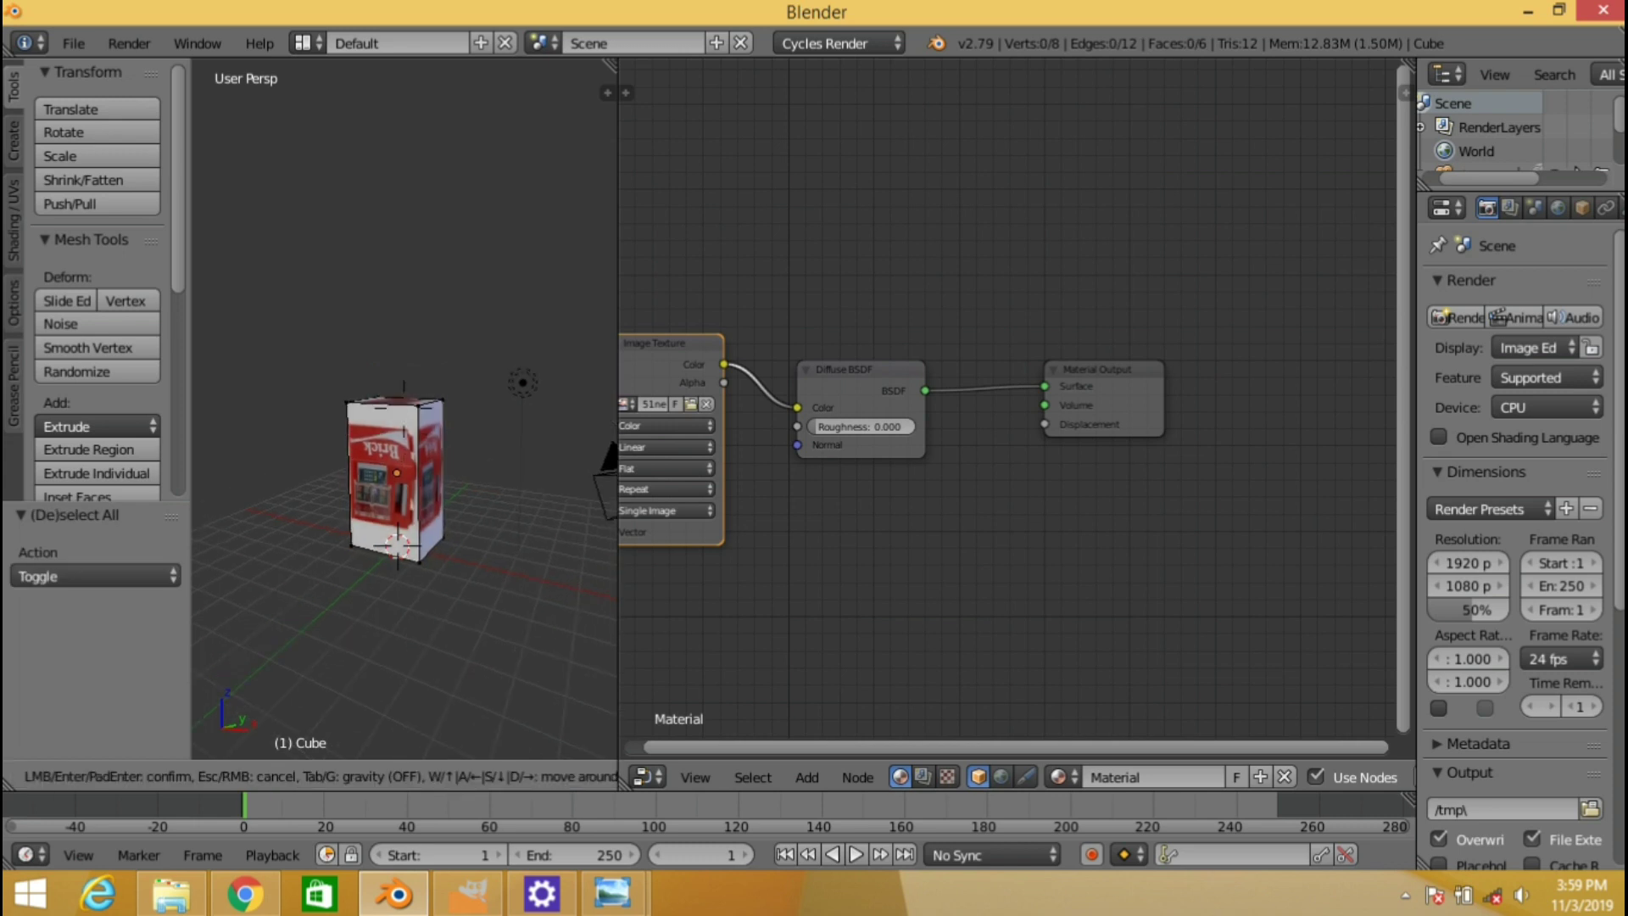
key(s)
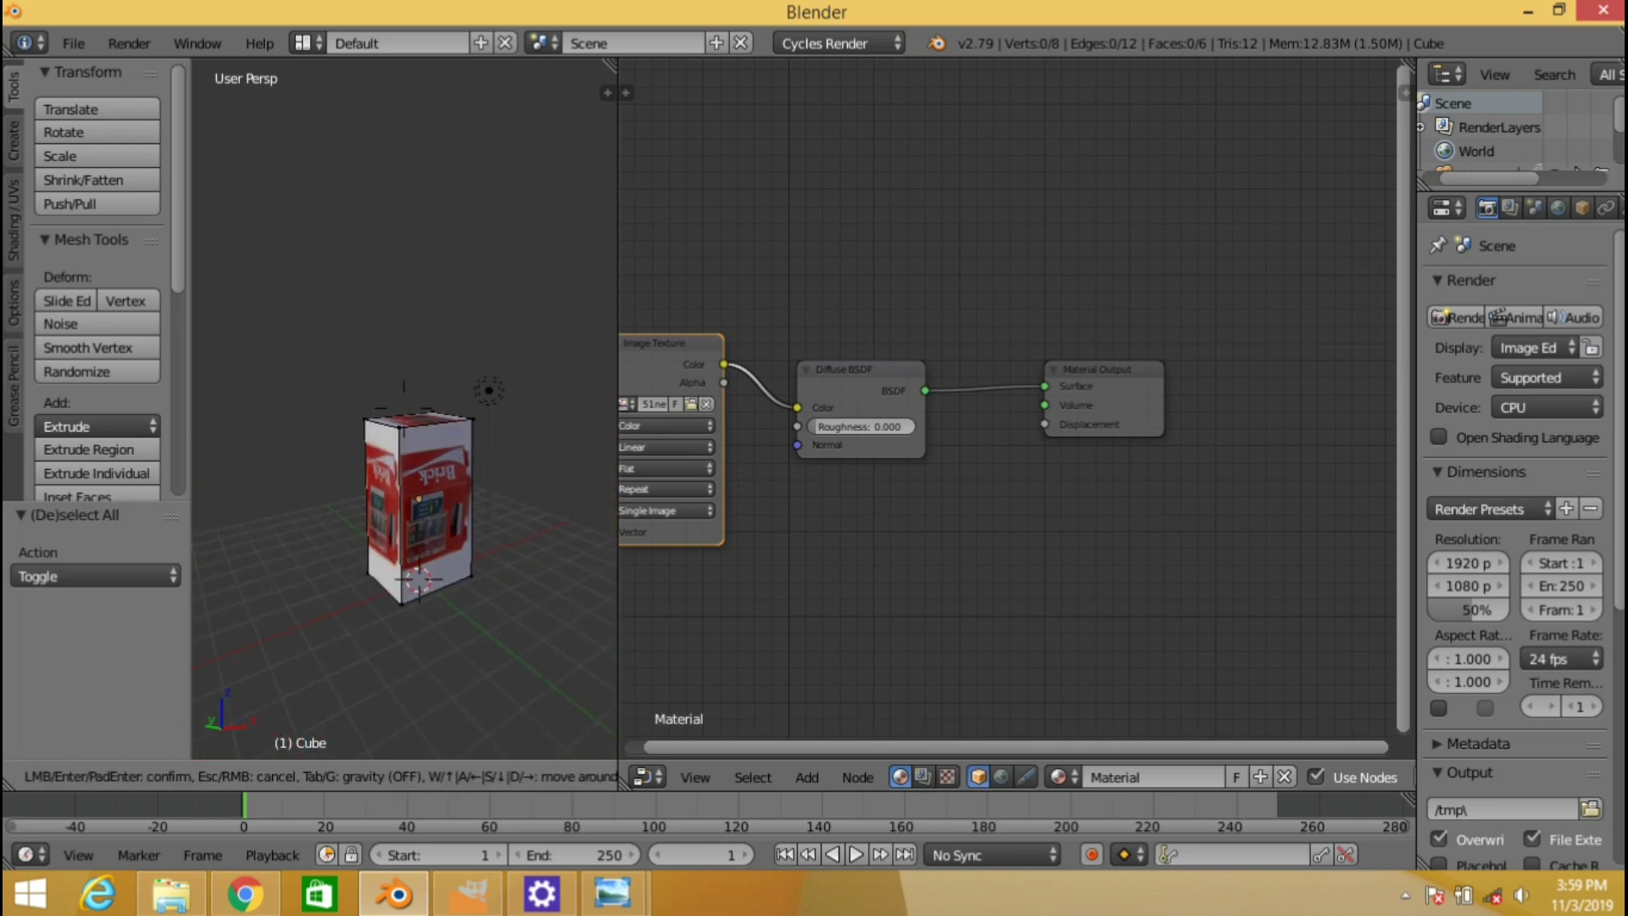
key(w)
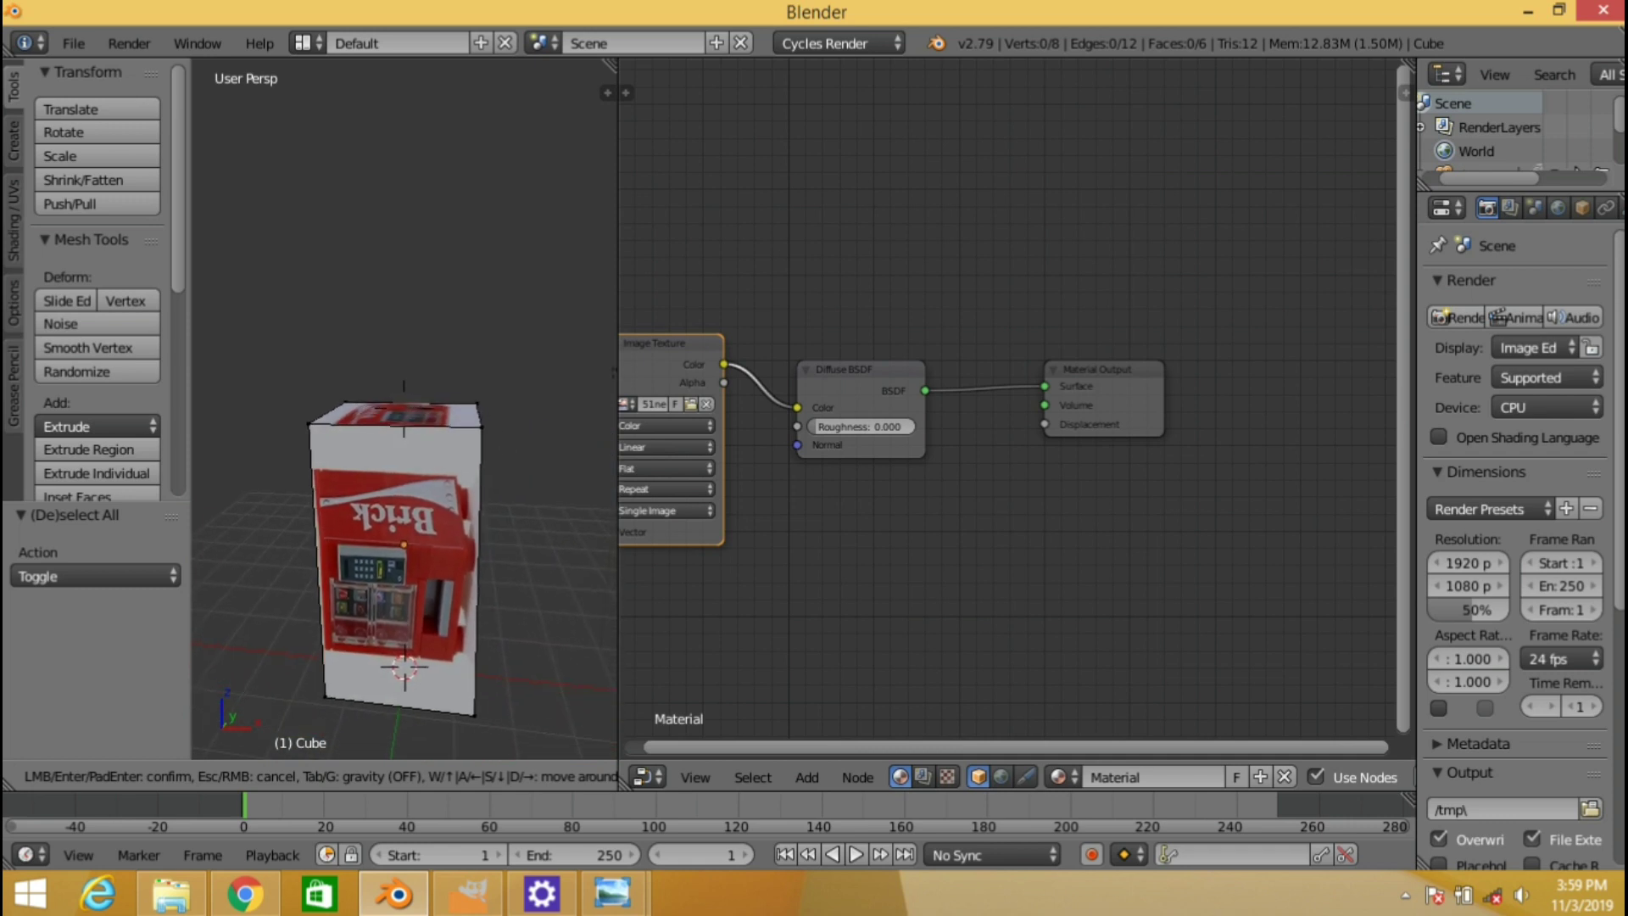
click(503, 492)
click(641, 774)
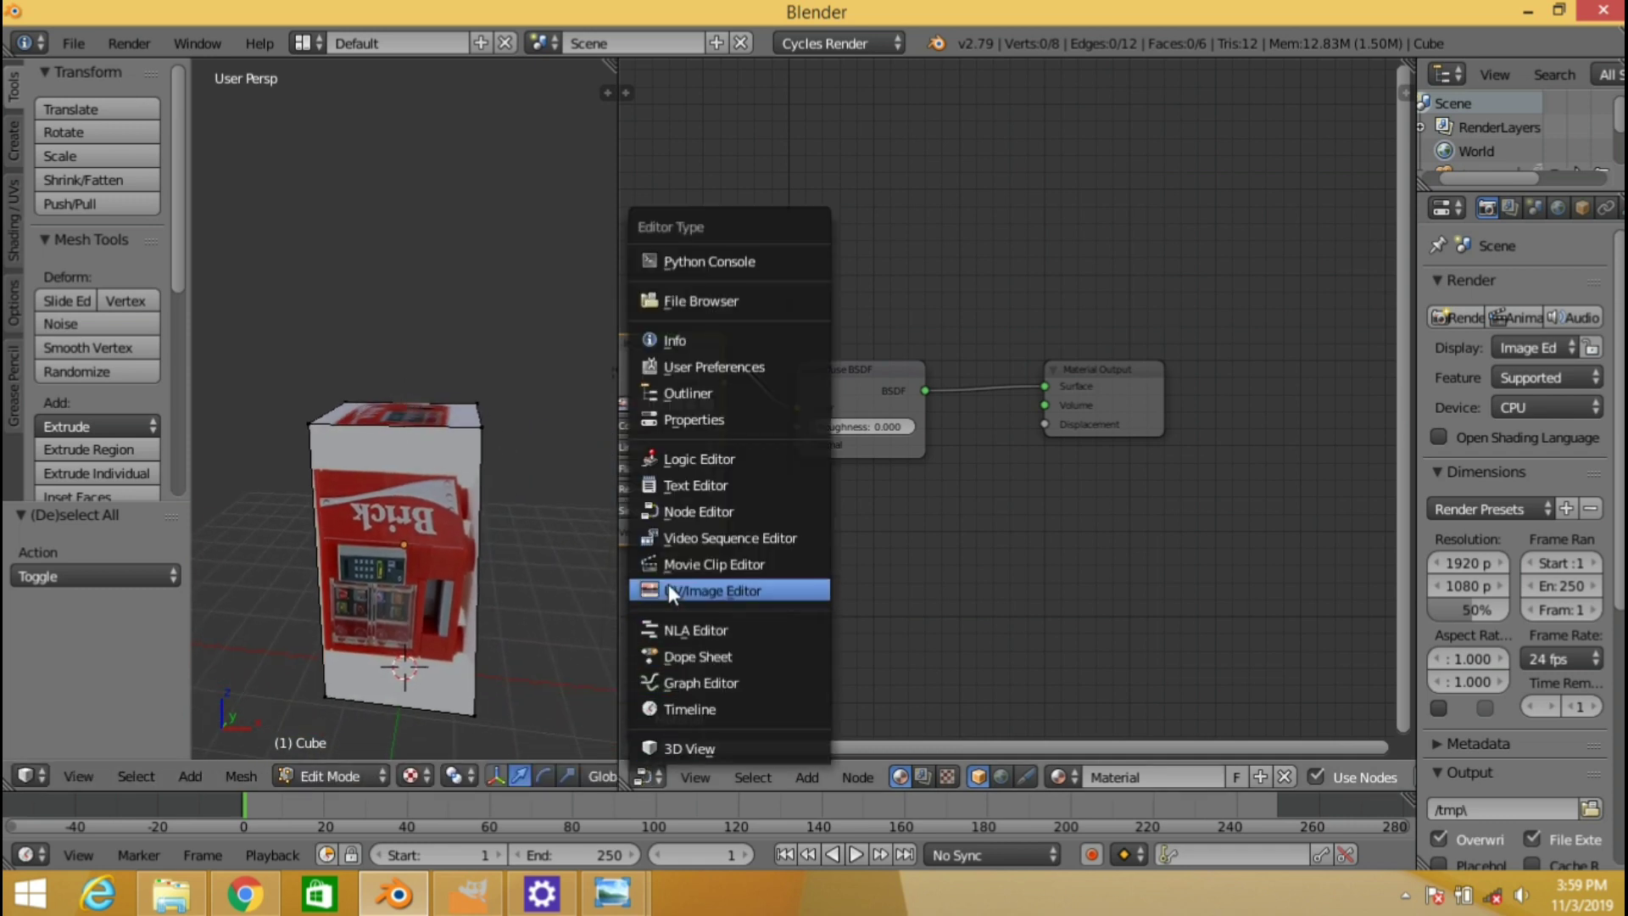
In the UV/Image Editor, select the cube's front face and show the vending machine photo
click(668, 585)
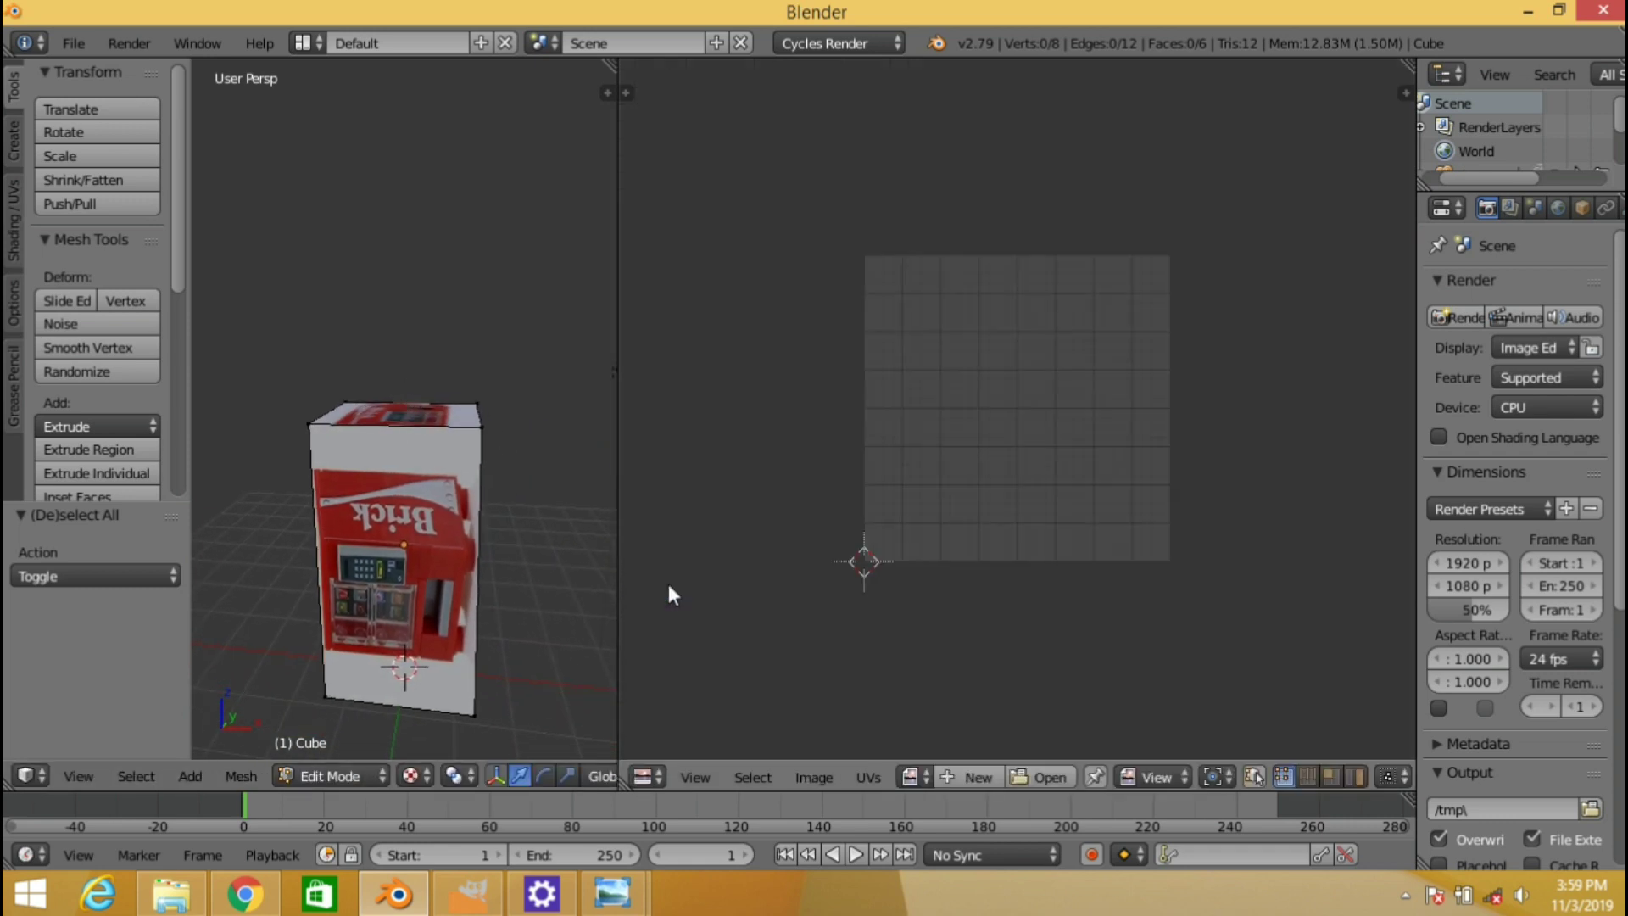
key(ctrl+Tab)
click(451, 562)
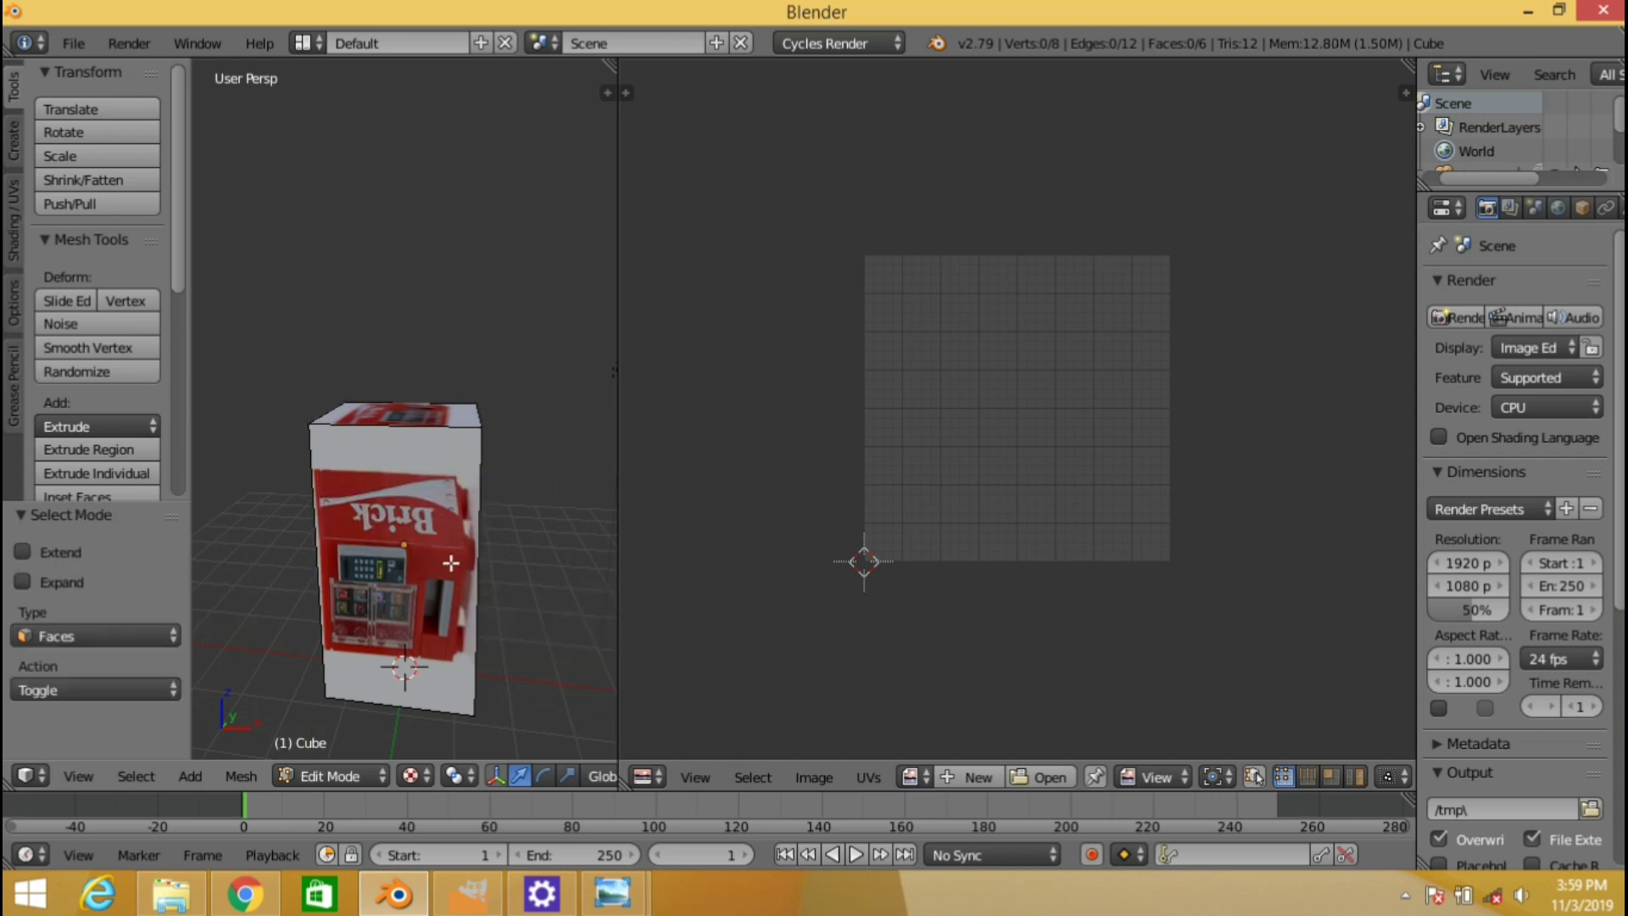
right_click(434, 556)
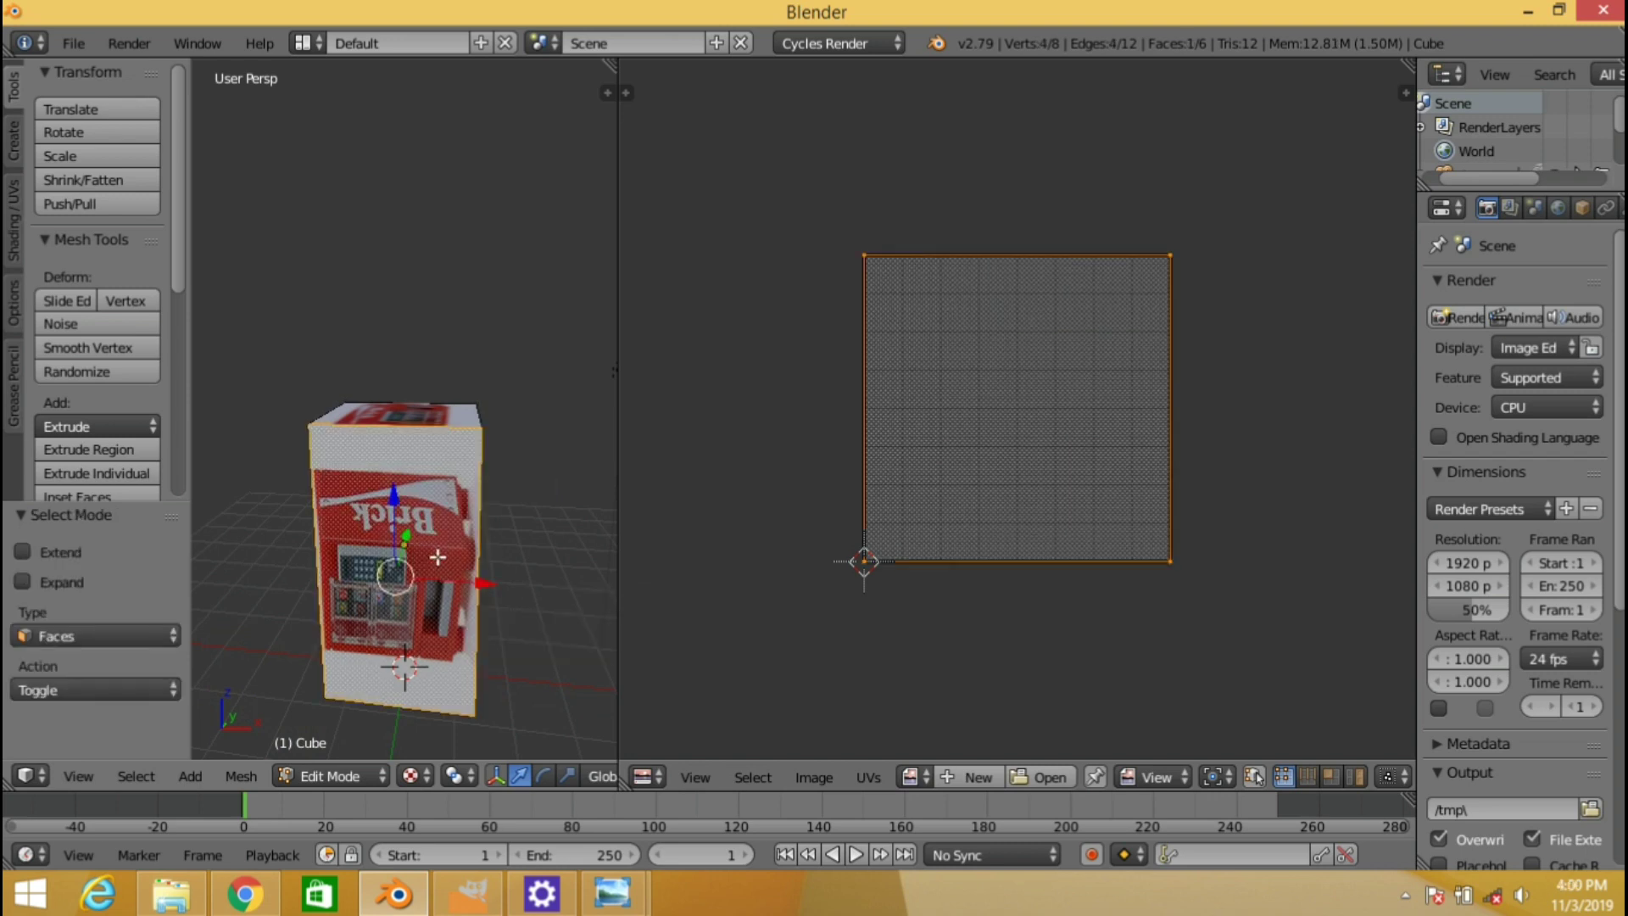
click(912, 776)
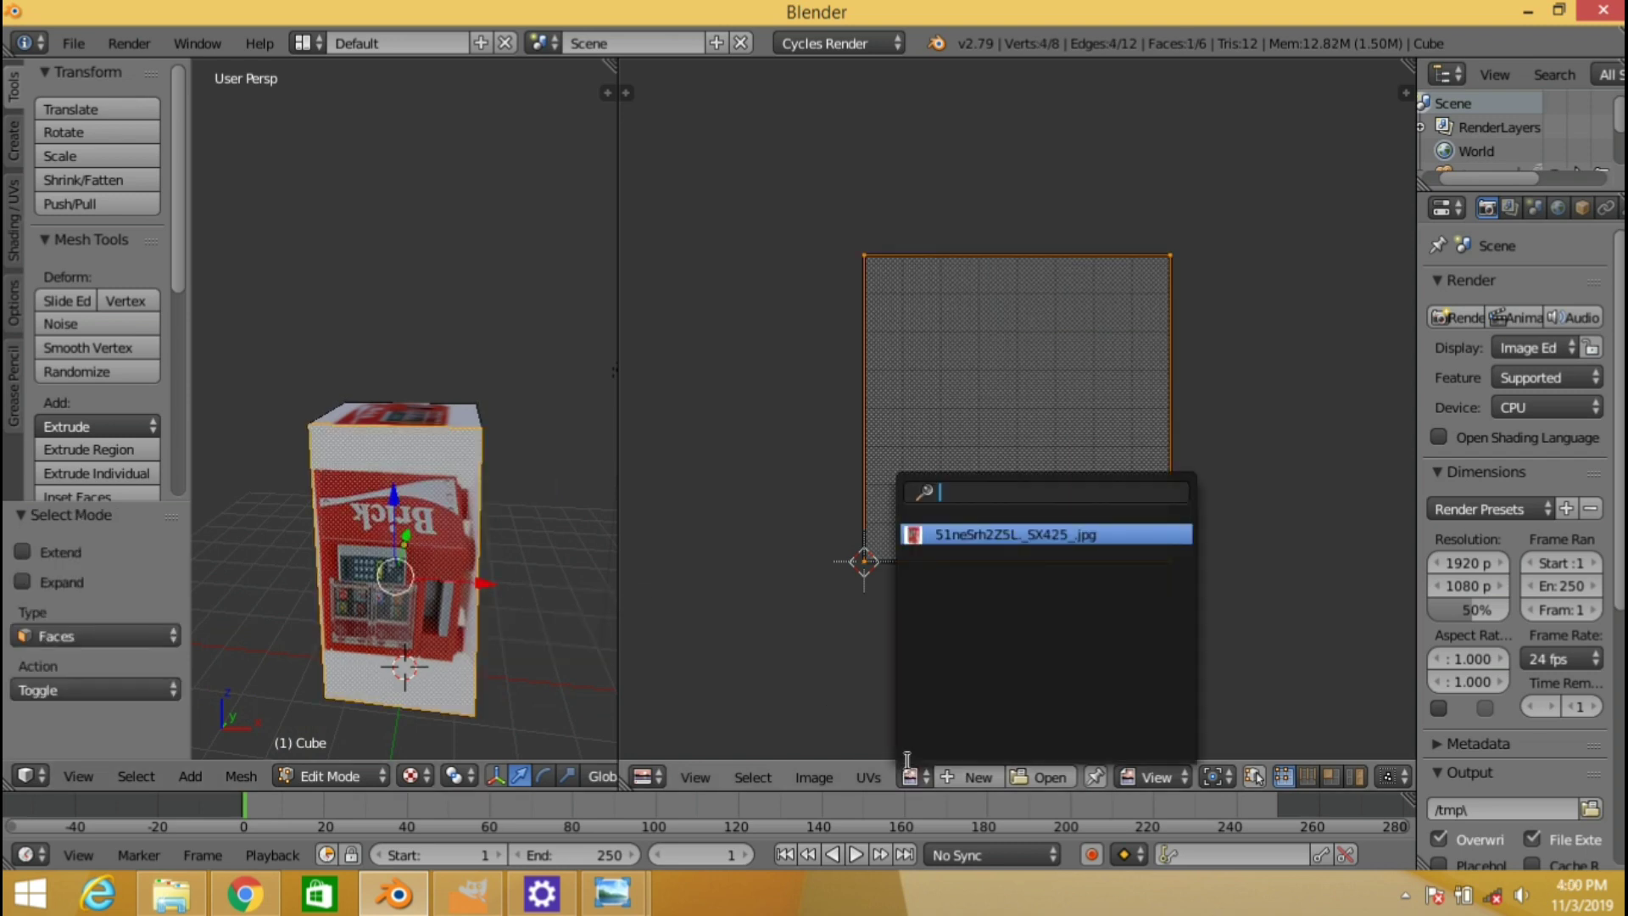
click(941, 536)
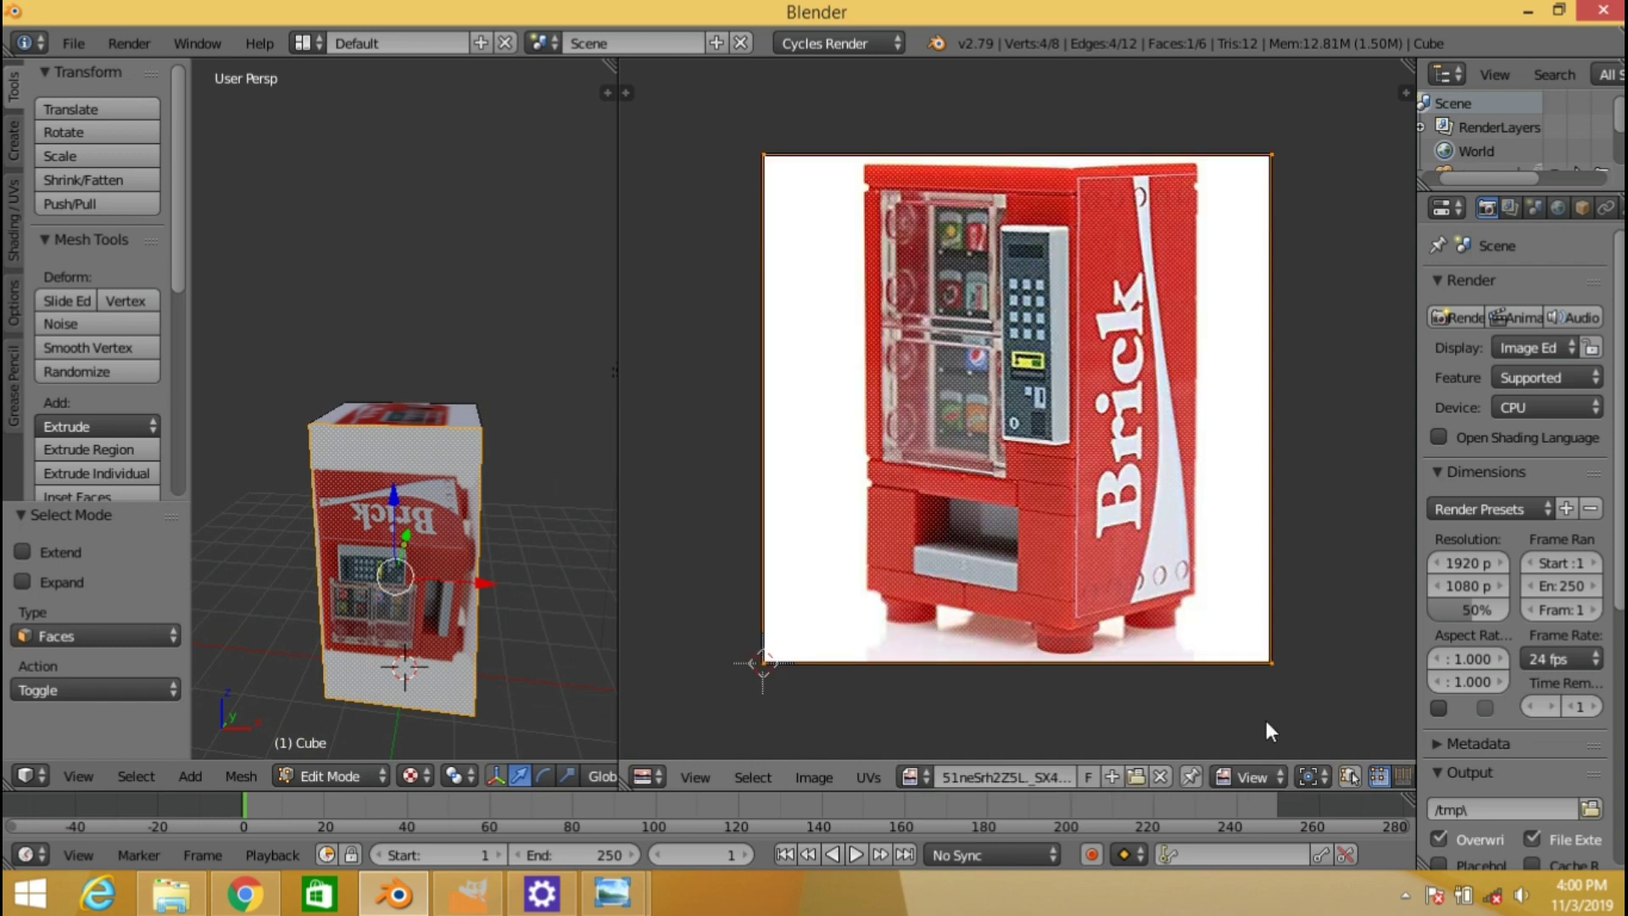
Shrink the front face's UVs to 0.339, move them over the window, and enlarge them
key(s)
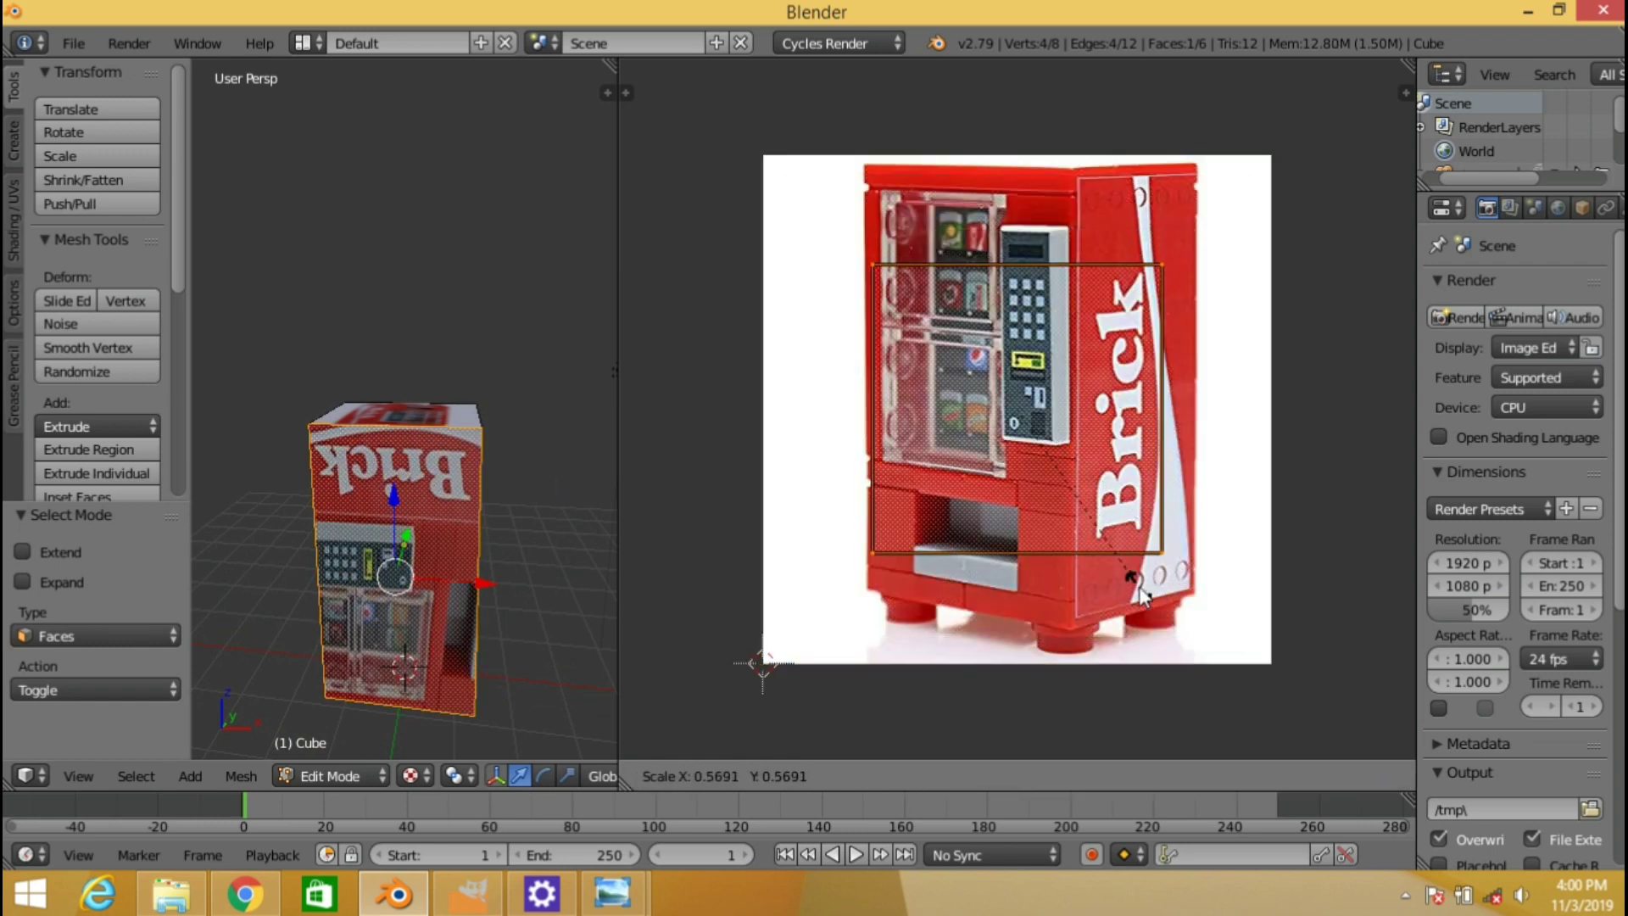
click(1099, 524)
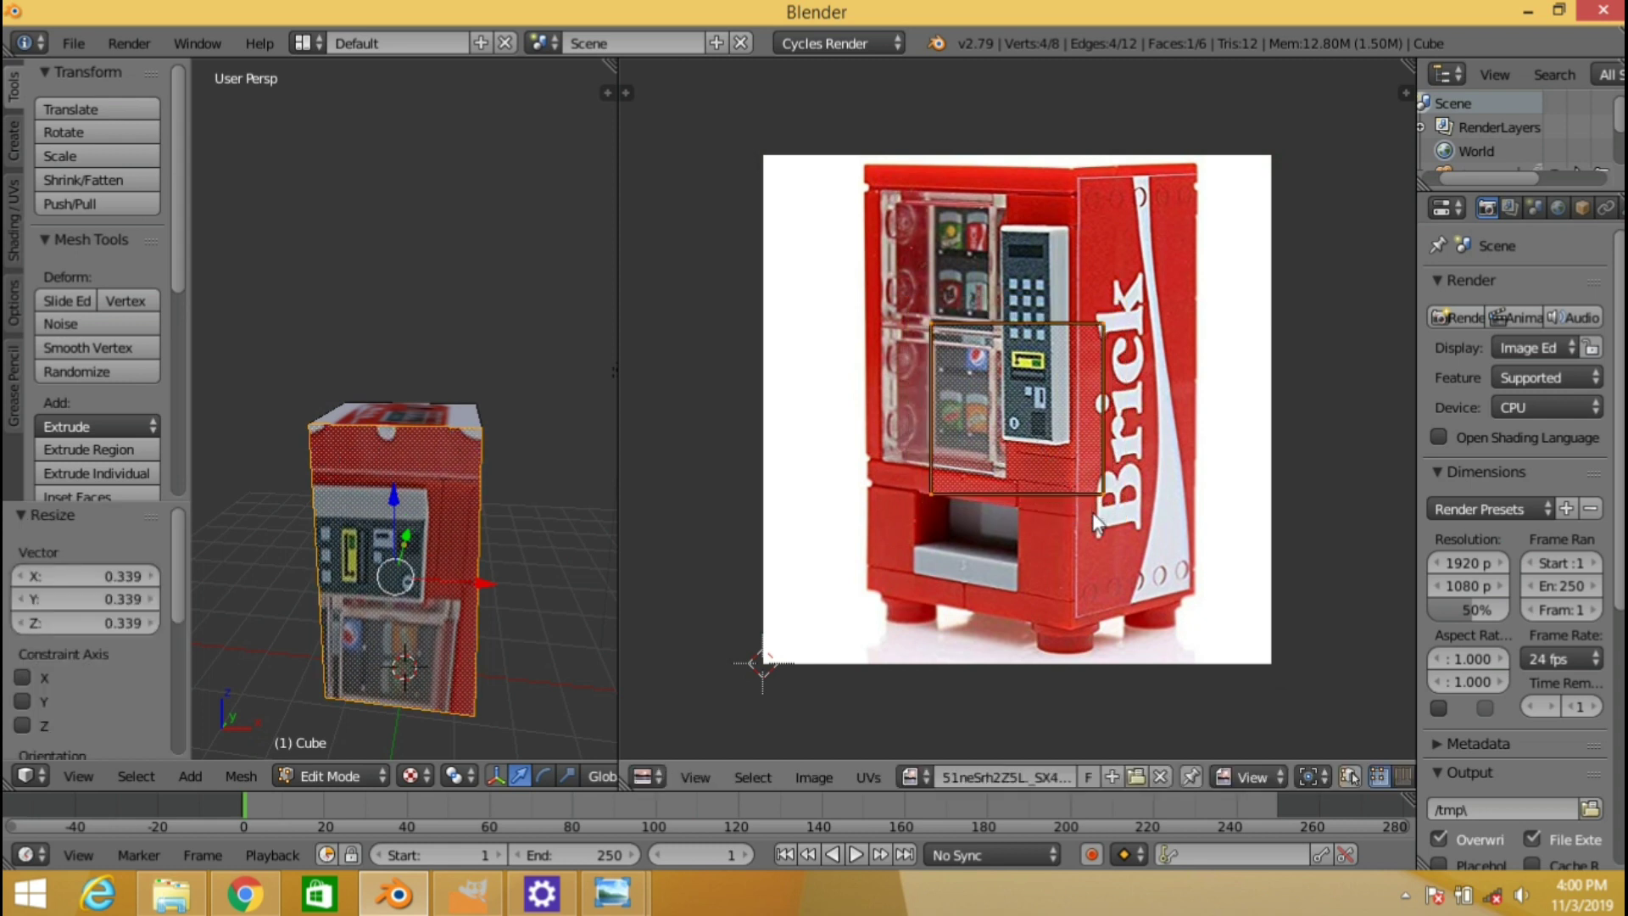
key(g)
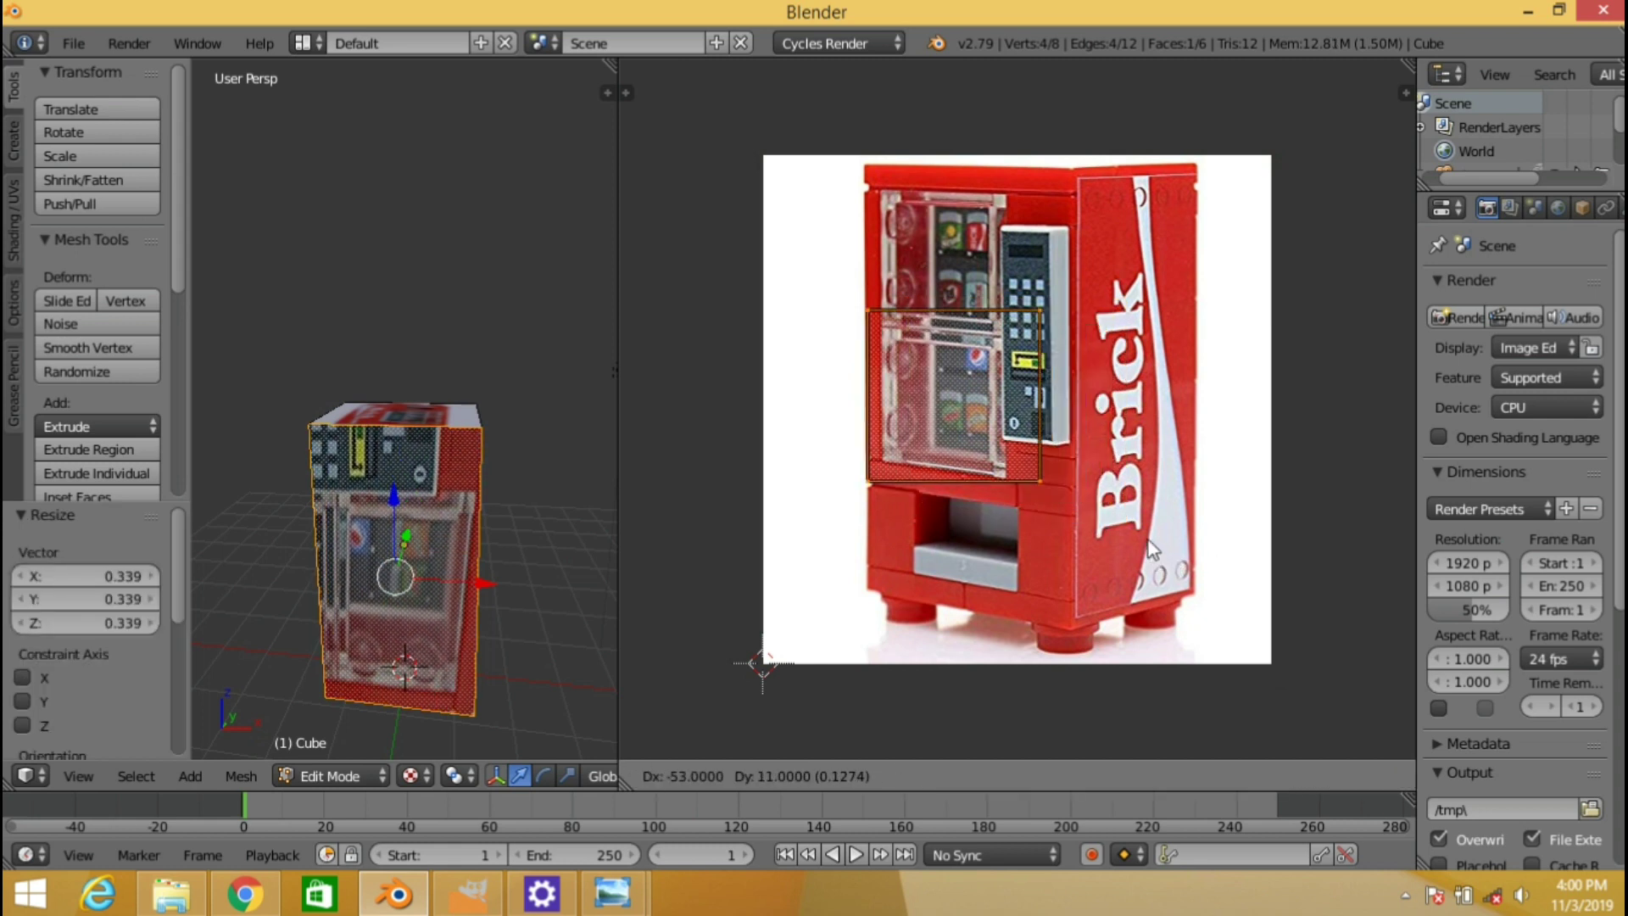
click(1157, 550)
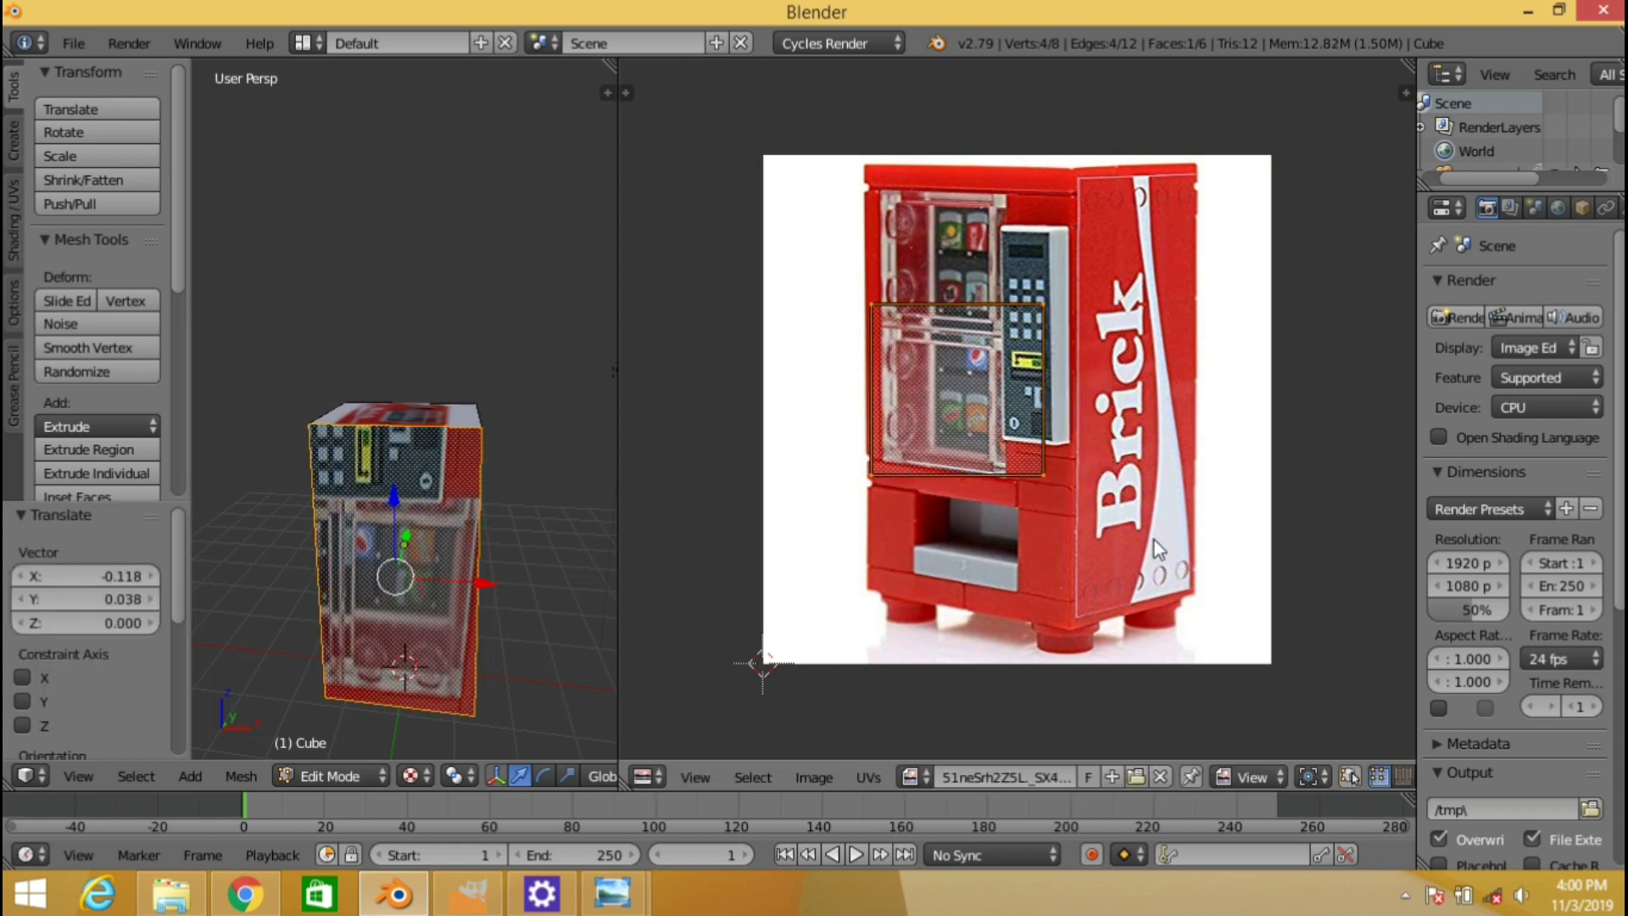
key(s)
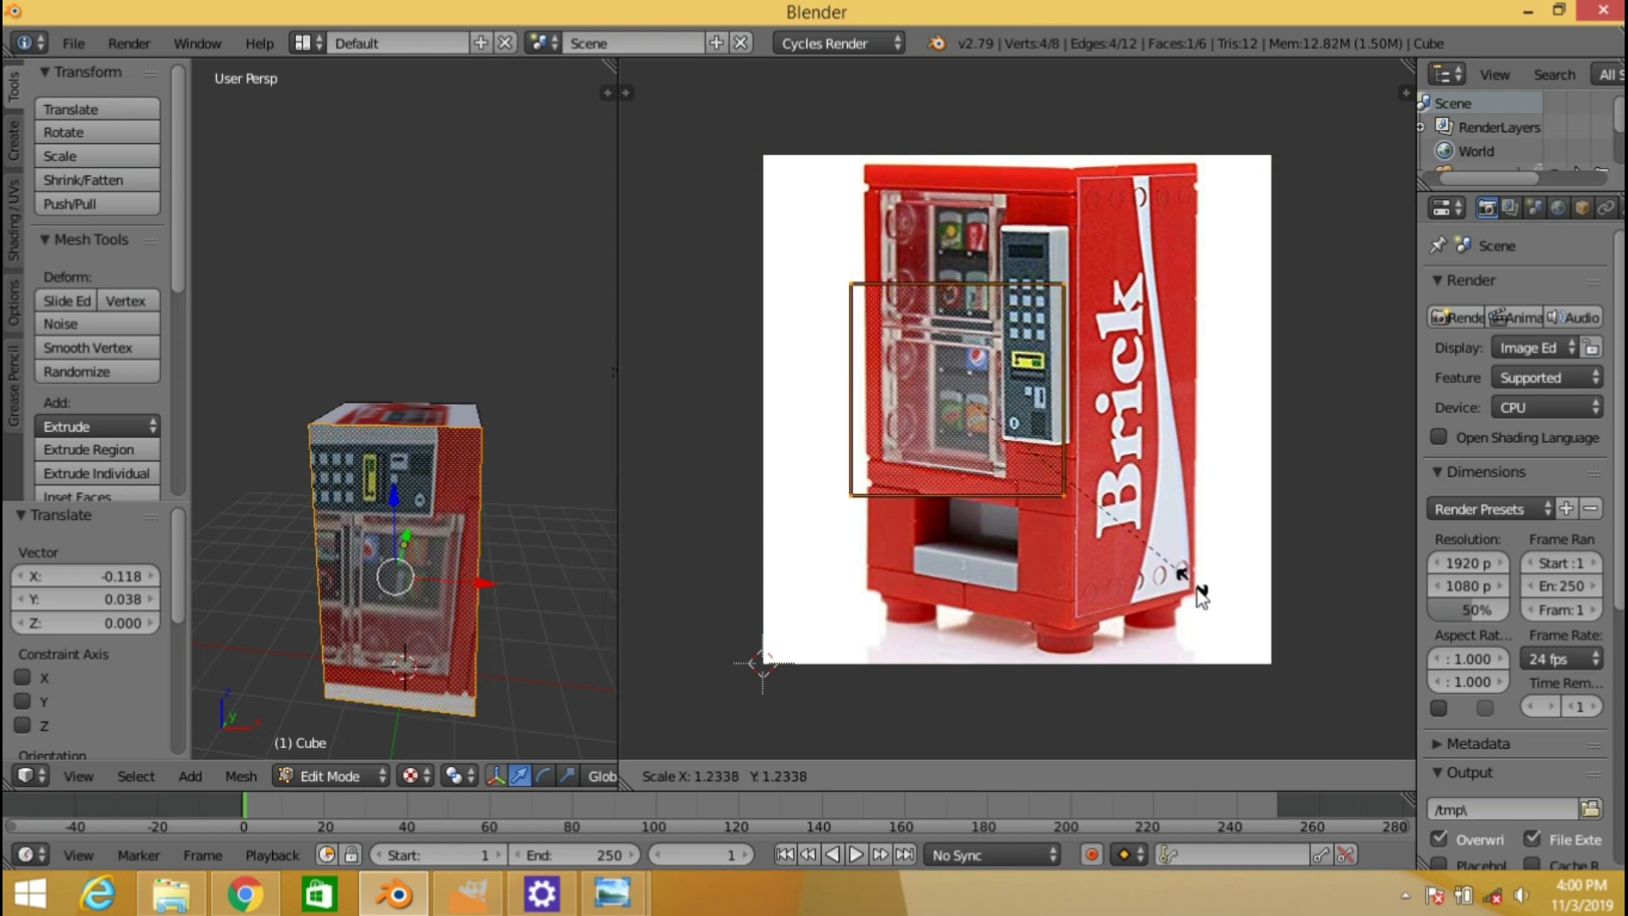
click(1146, 586)
Refine the UVs with repeated horizontal scales and nudges to fit the glass door and keypad
key(s)
key(x)
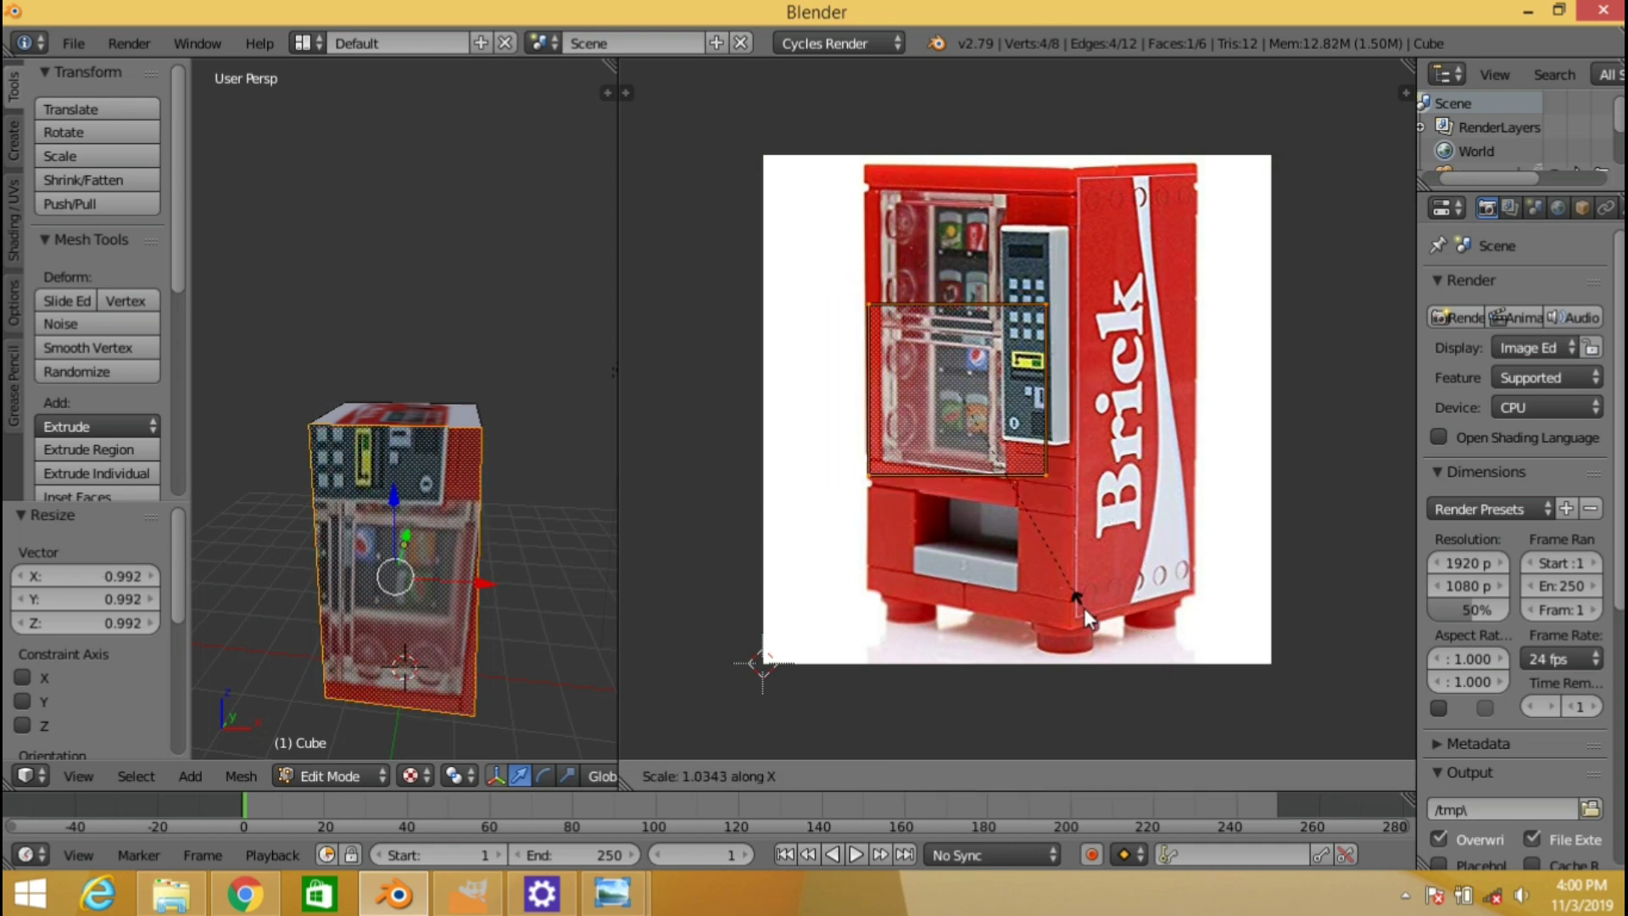
click(1089, 617)
key(g)
click(1100, 618)
key(s)
key(x)
click(1121, 620)
key(g)
click(1128, 628)
key(s)
key(x)
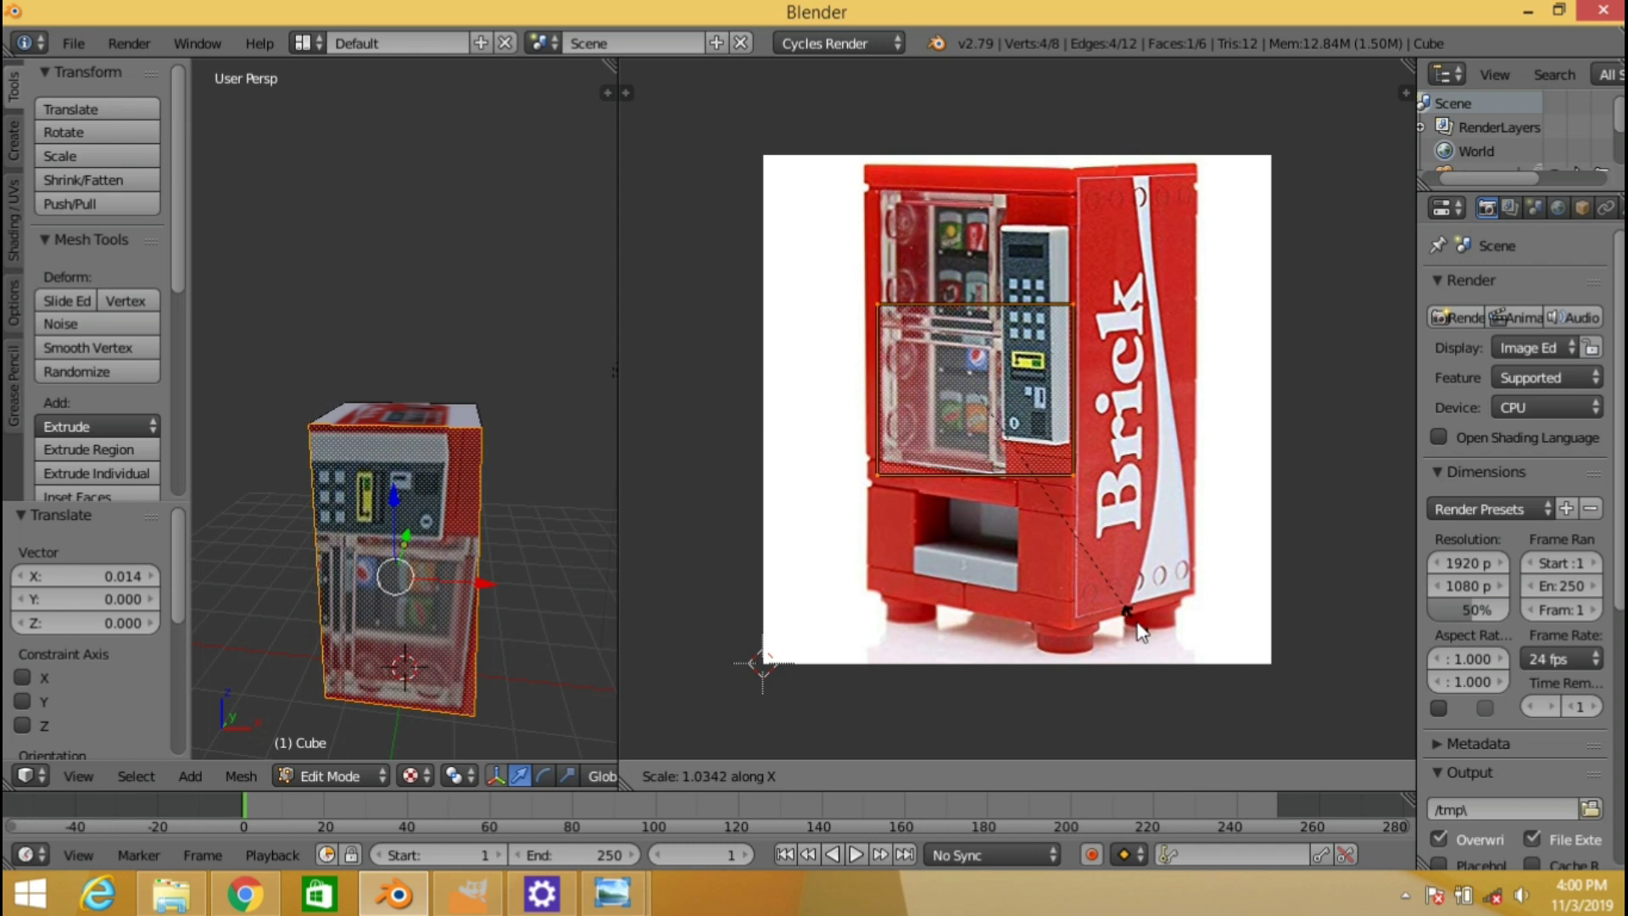
click(1144, 633)
key(g)
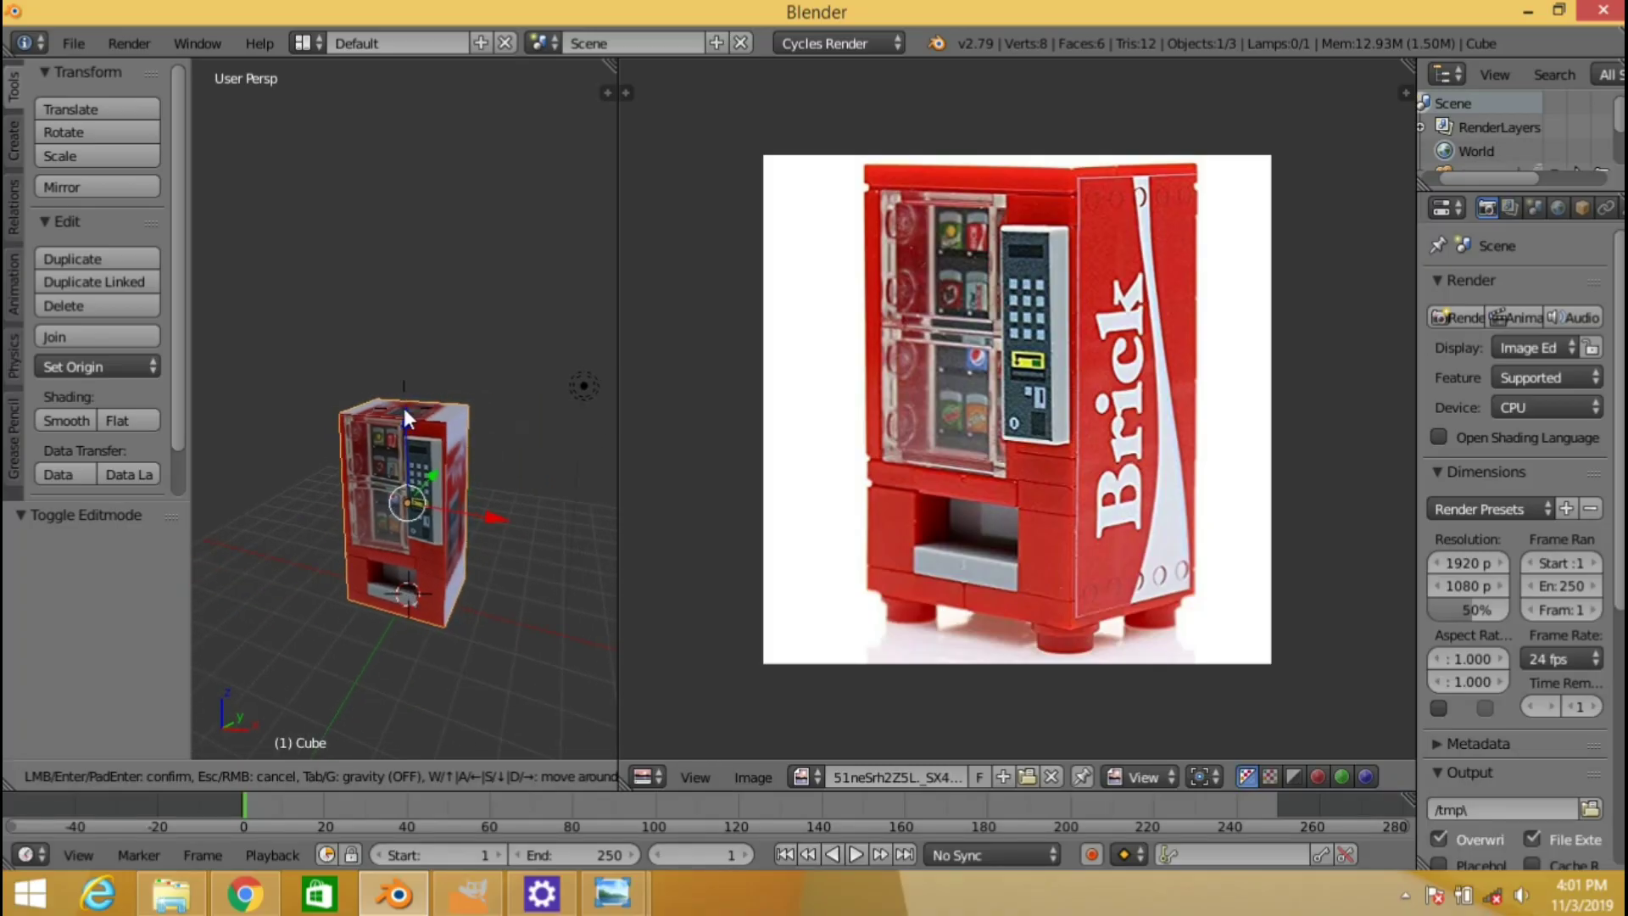
Toggle a rendered preview of the textured cube and fly the view to another face
key(shift+z)
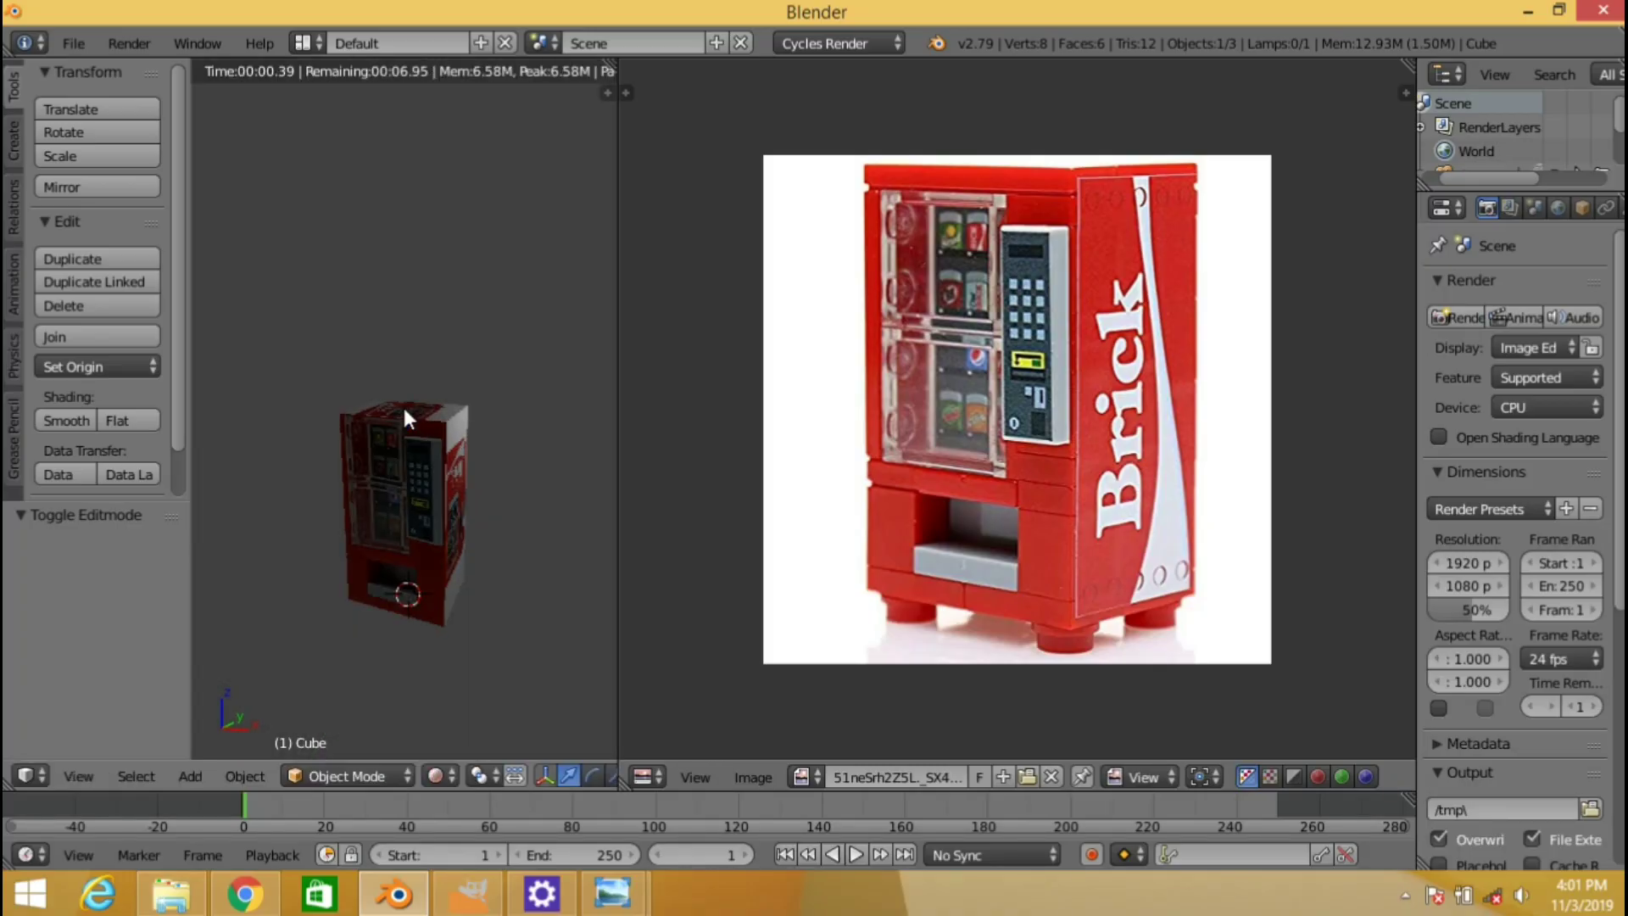
key(shift+z)
key(shift+f)
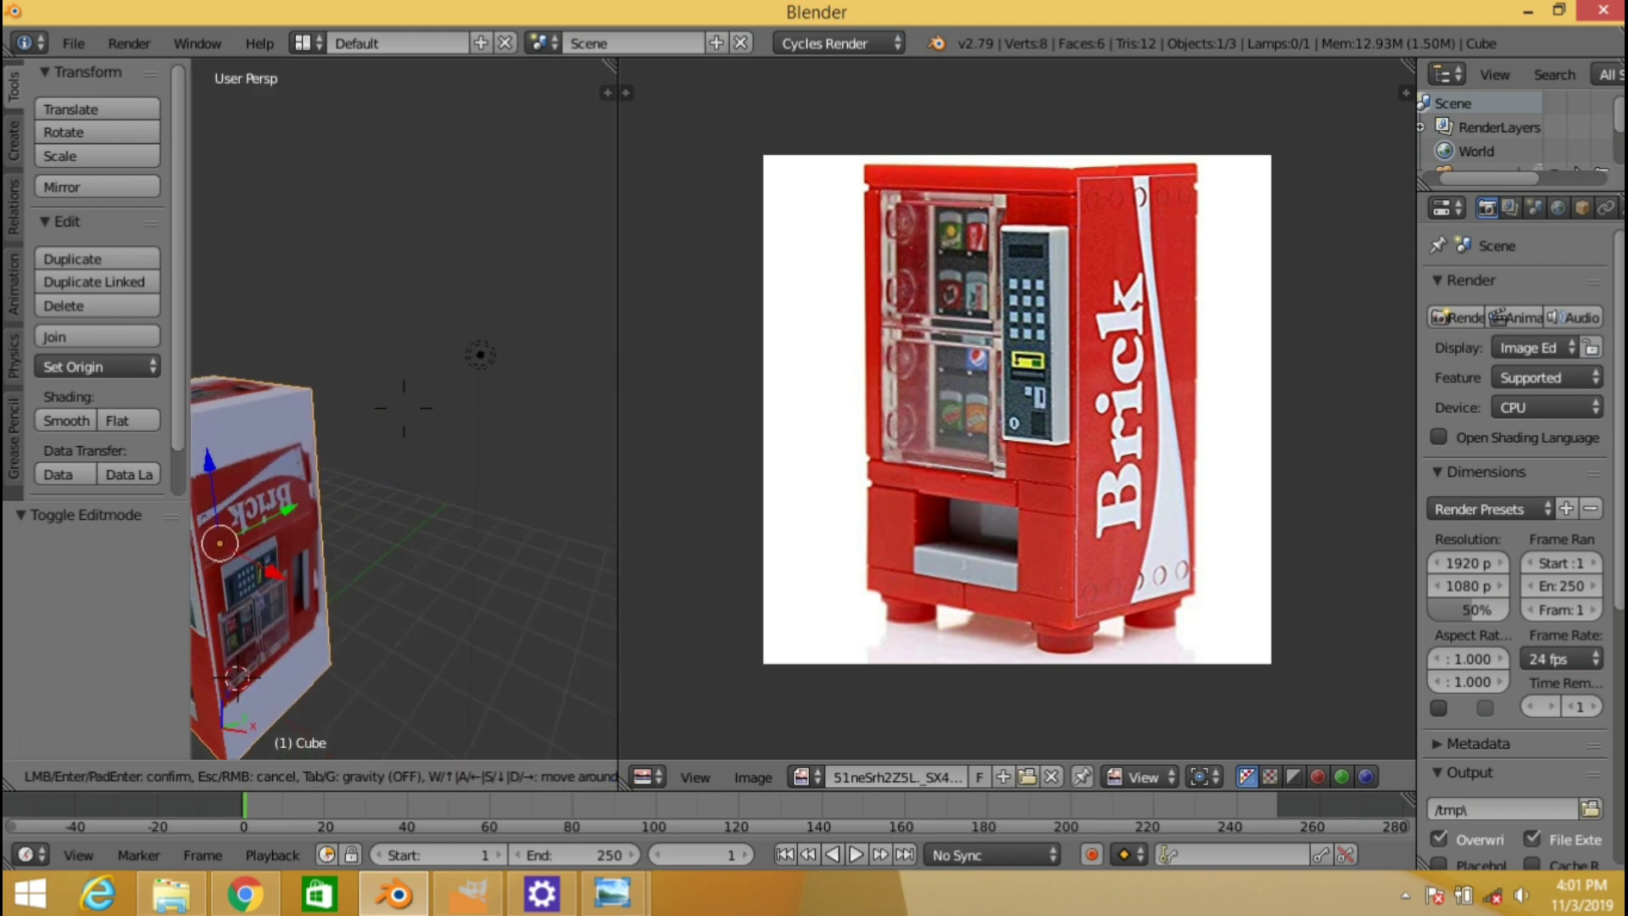
key(Return)
key(Tab)
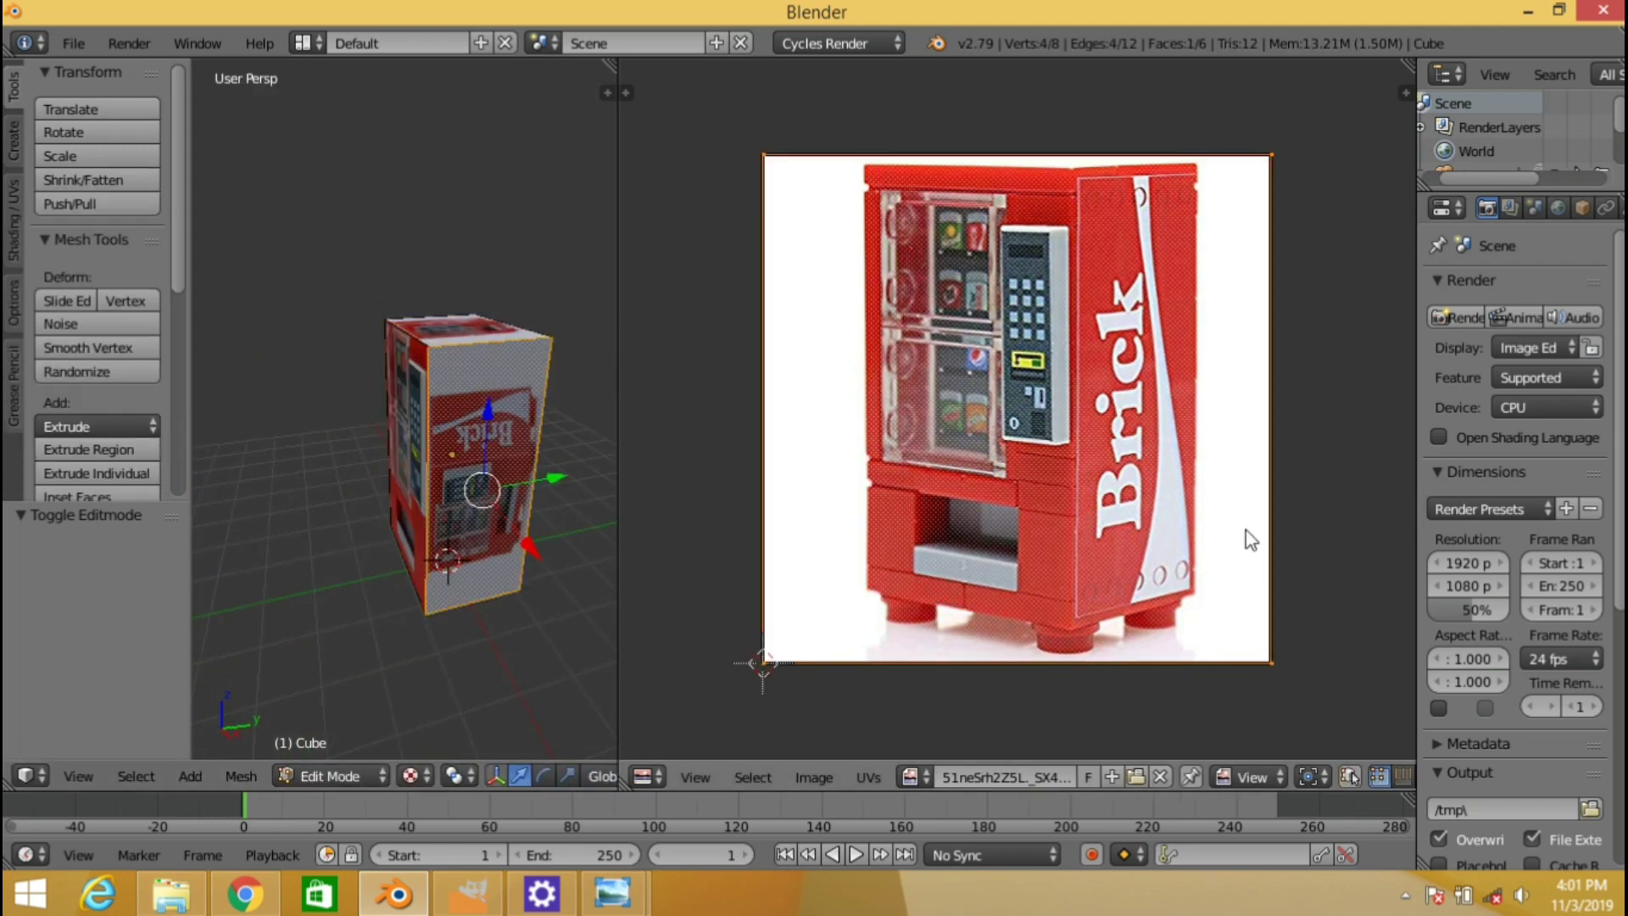
Shrink, rotate and move the side face's UVs onto the Brick lettering
key(s)
click(1146, 556)
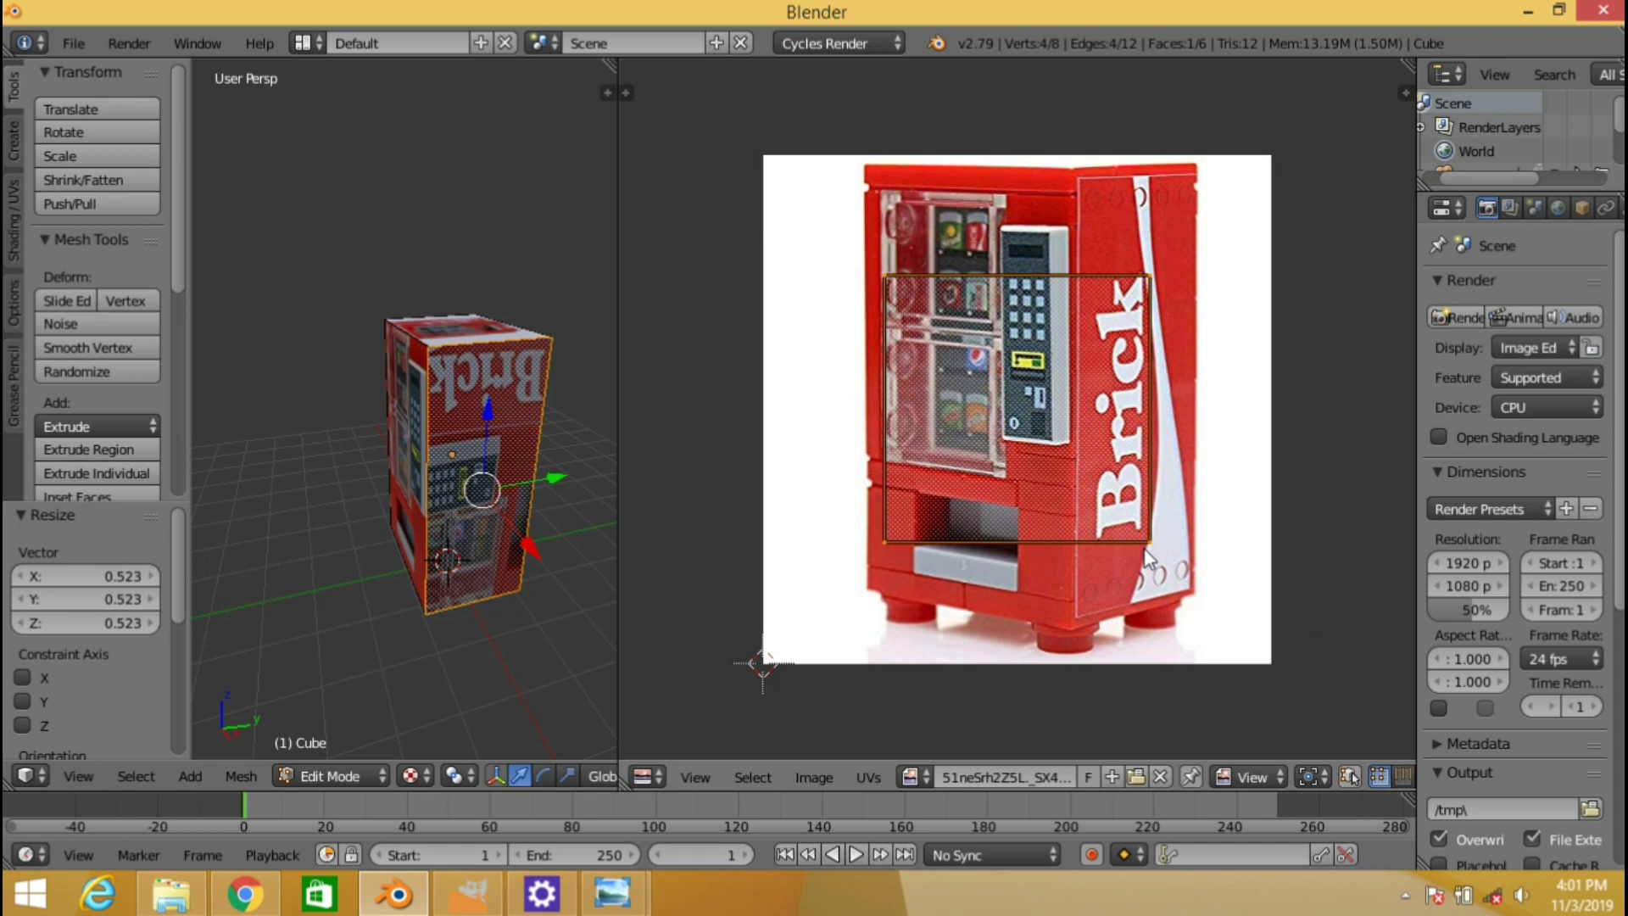
text(r1)
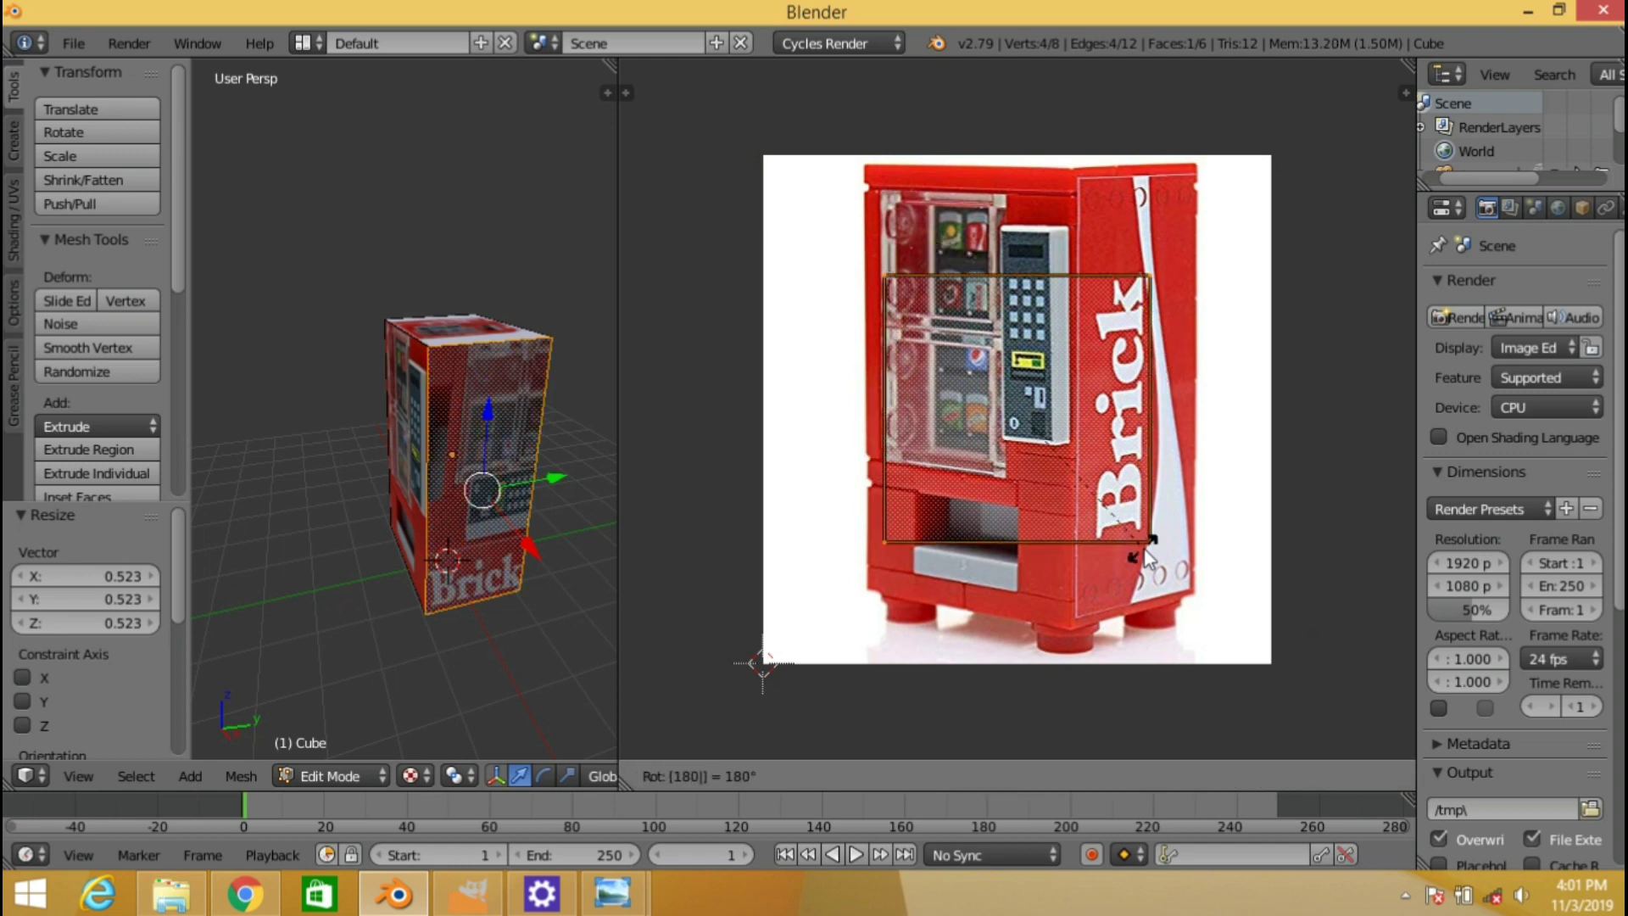
key(Return)
key(s)
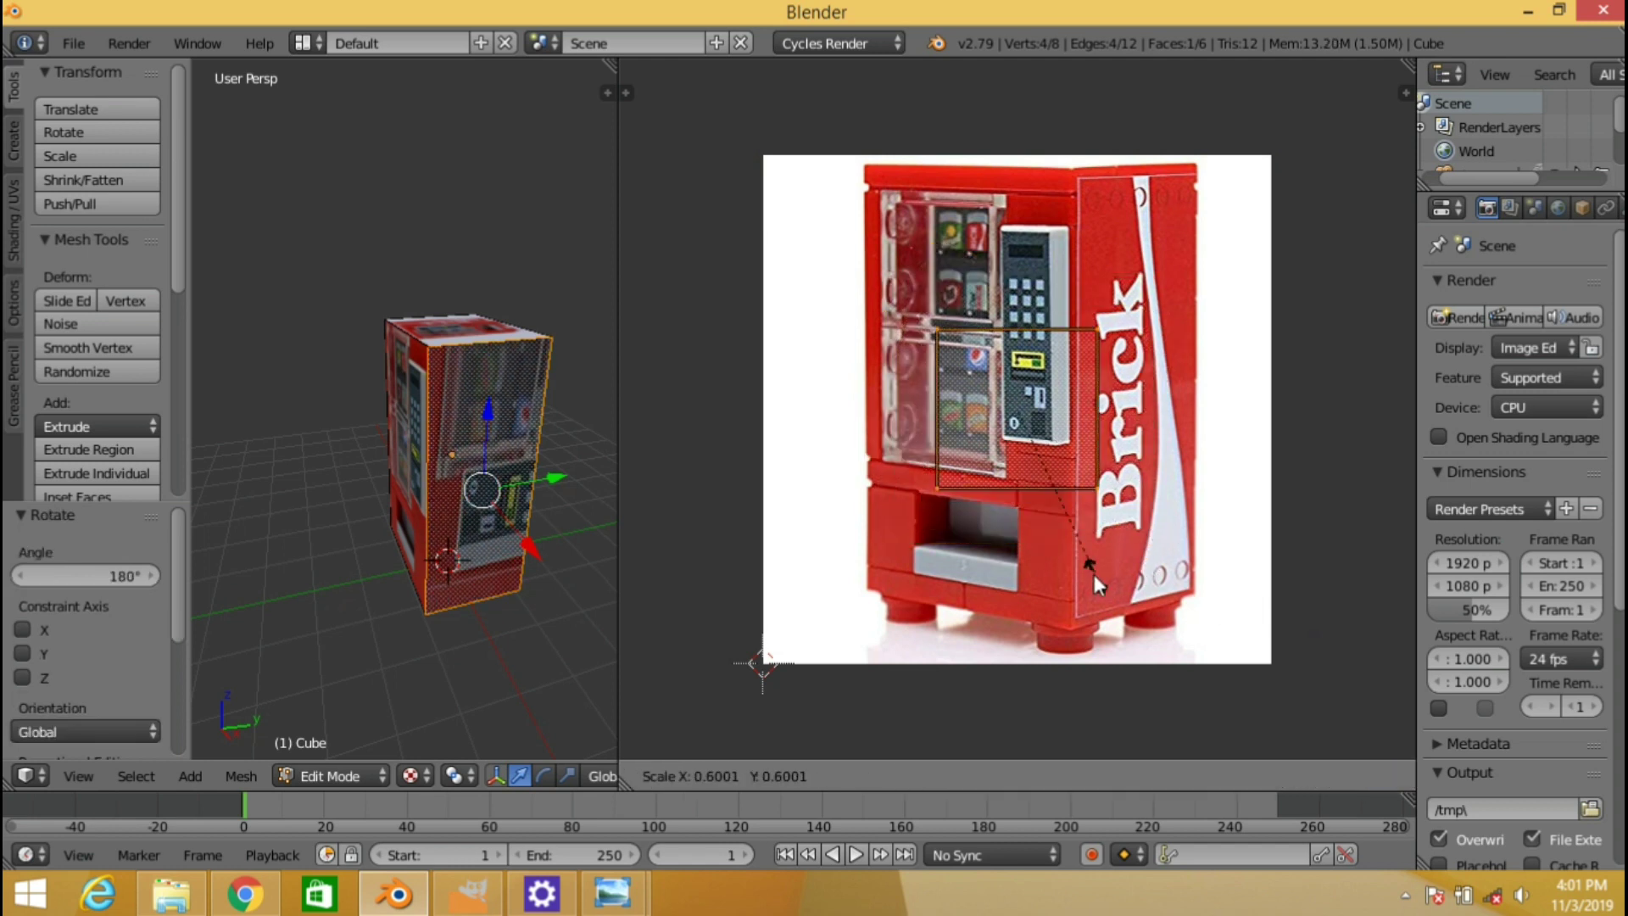
click(1081, 546)
key(g)
click(1187, 562)
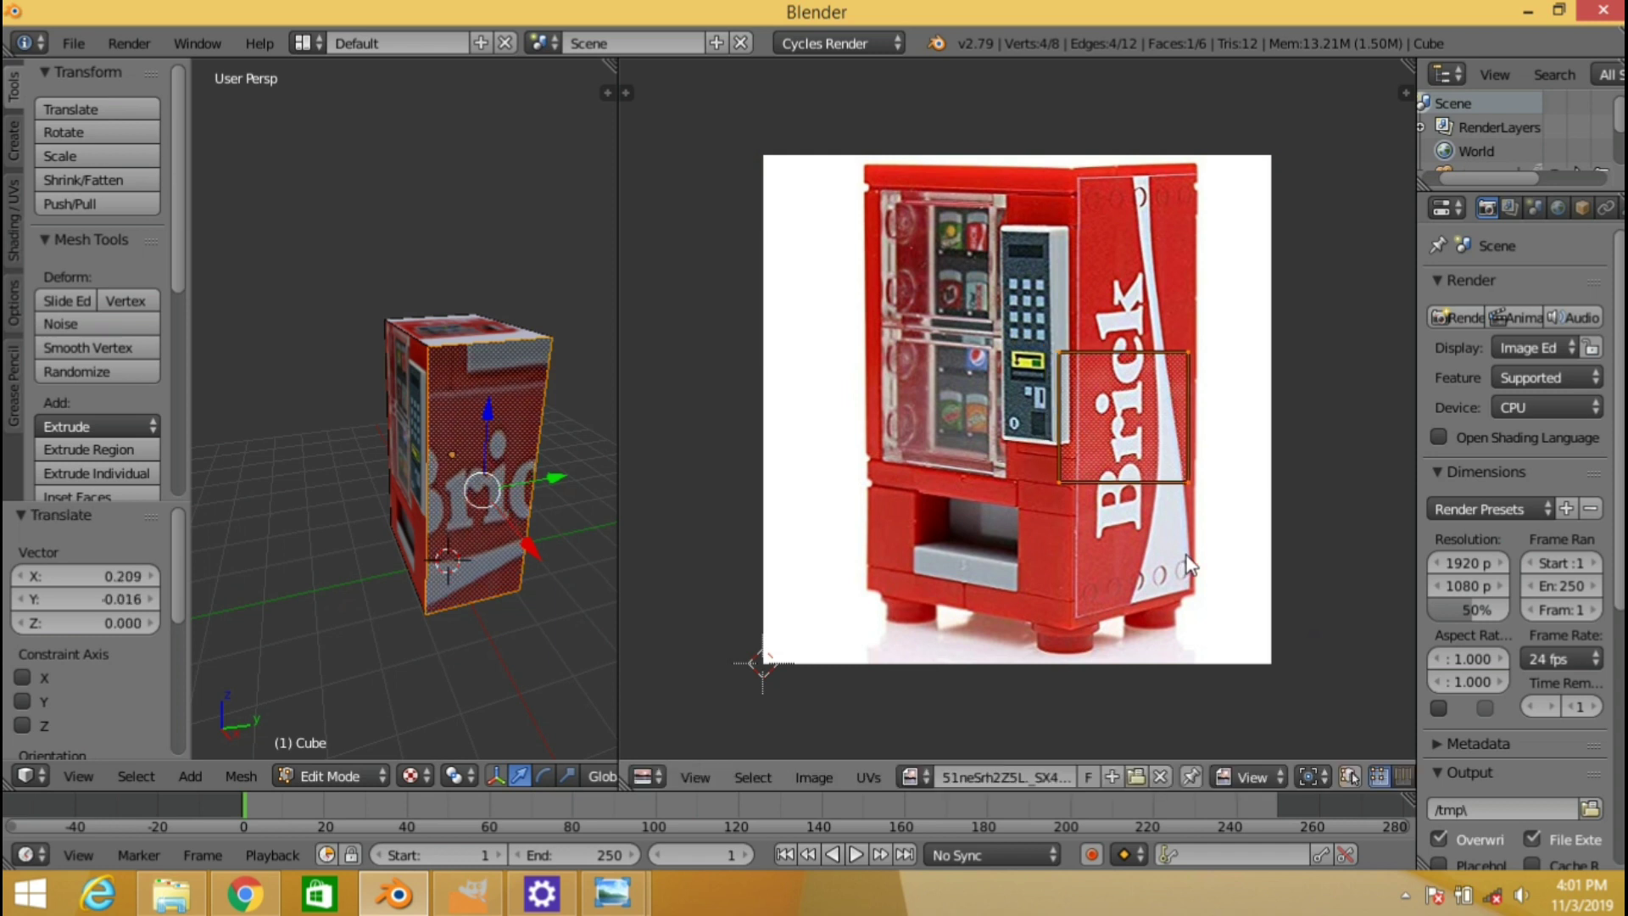
text(r-90)
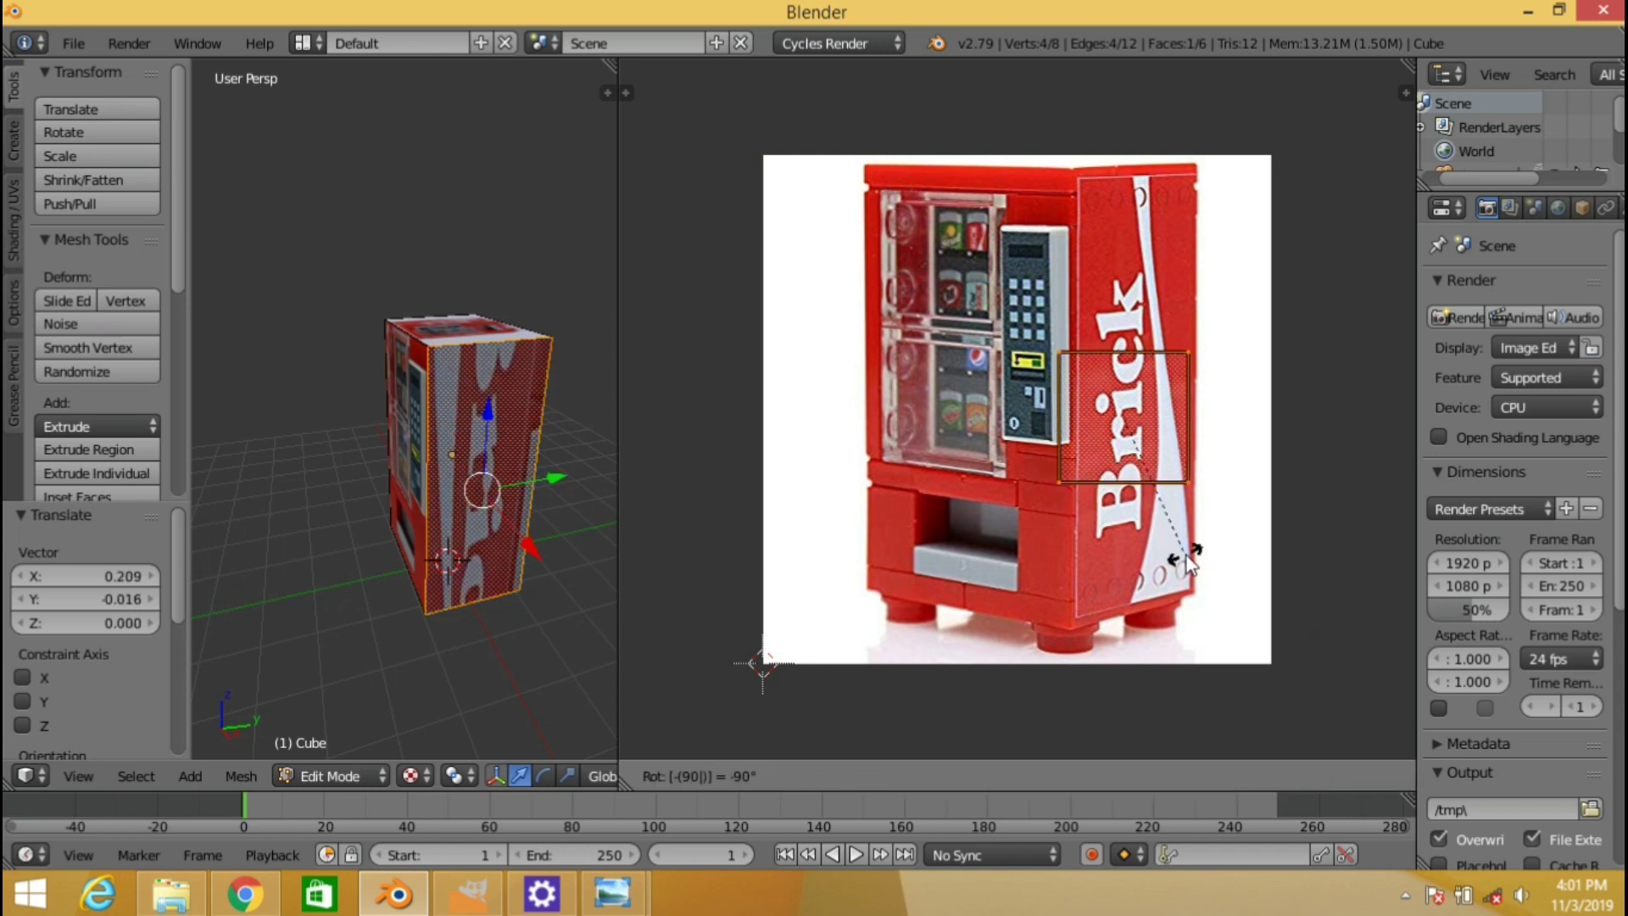
key(Return)
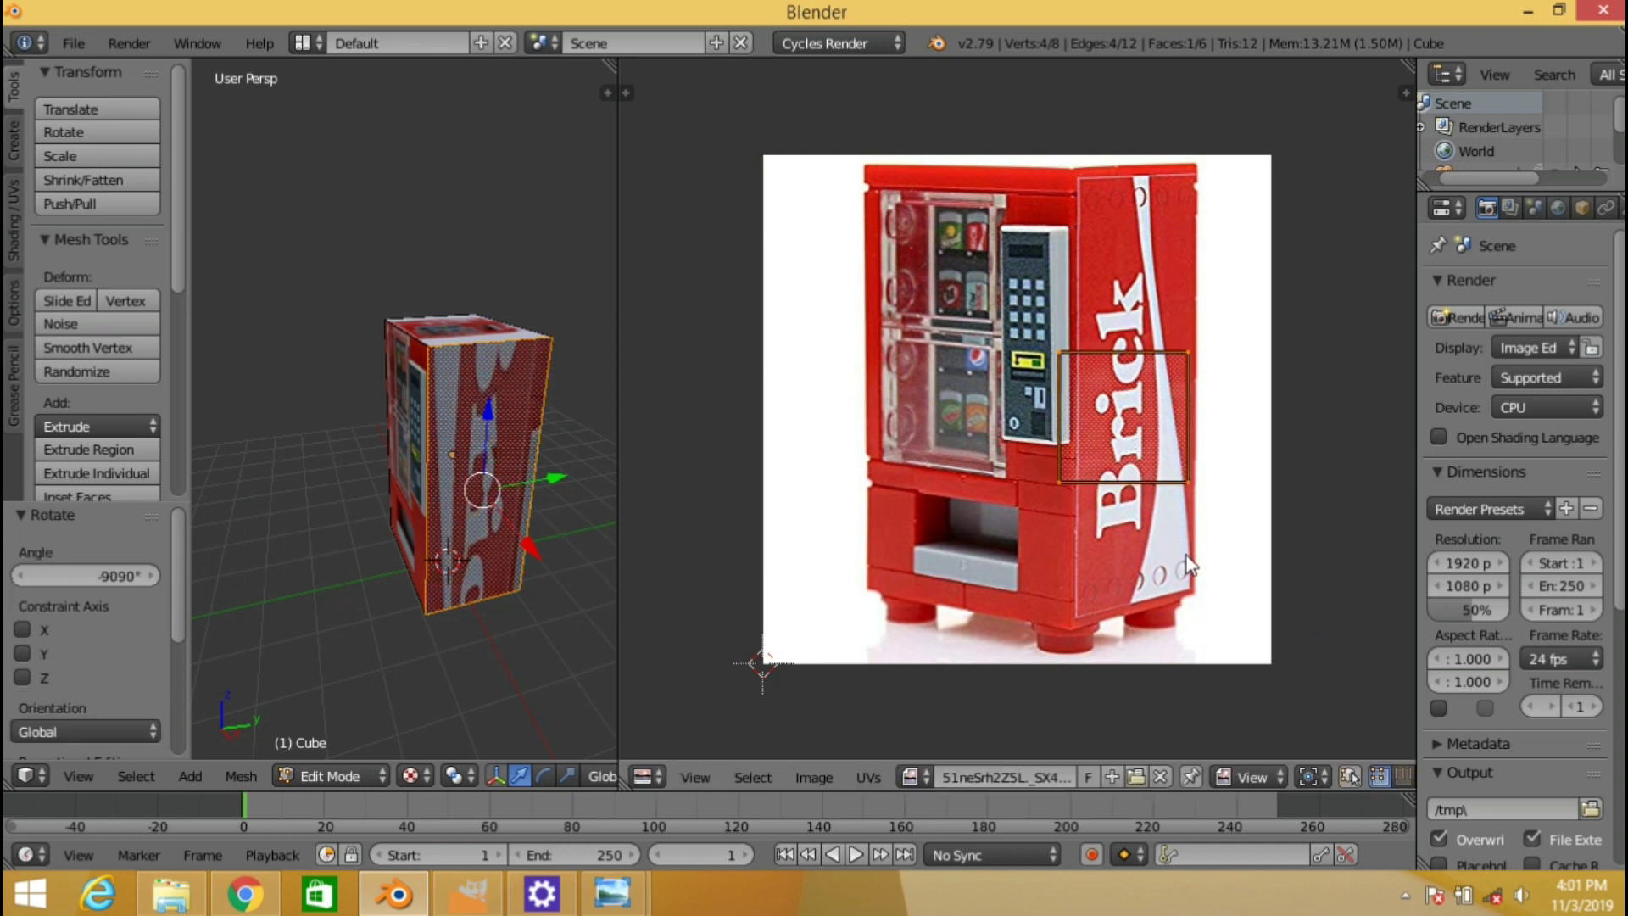
text(r90)
key(Return)
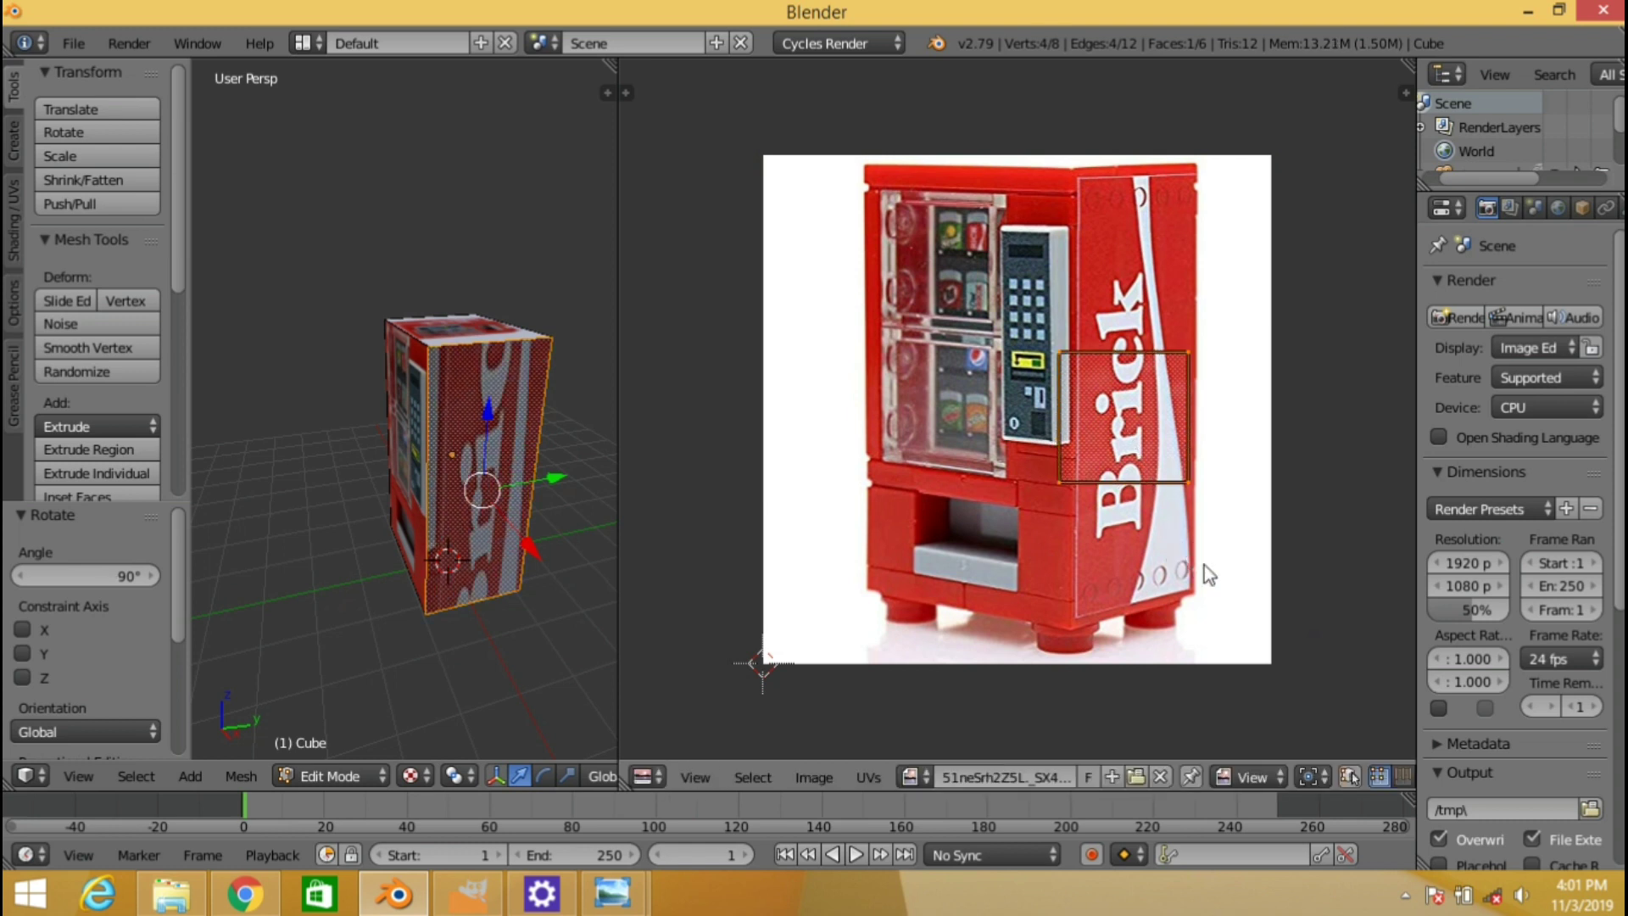
Tighten the Brick area and stretch it along Y to full height, then exit Edit Mode
key(s)
click(1213, 555)
key(g)
click(1223, 548)
key(s)
right_click(1244, 657)
key(s)
key(y)
click(685, 414)
key(Tab)
key(shift+f)
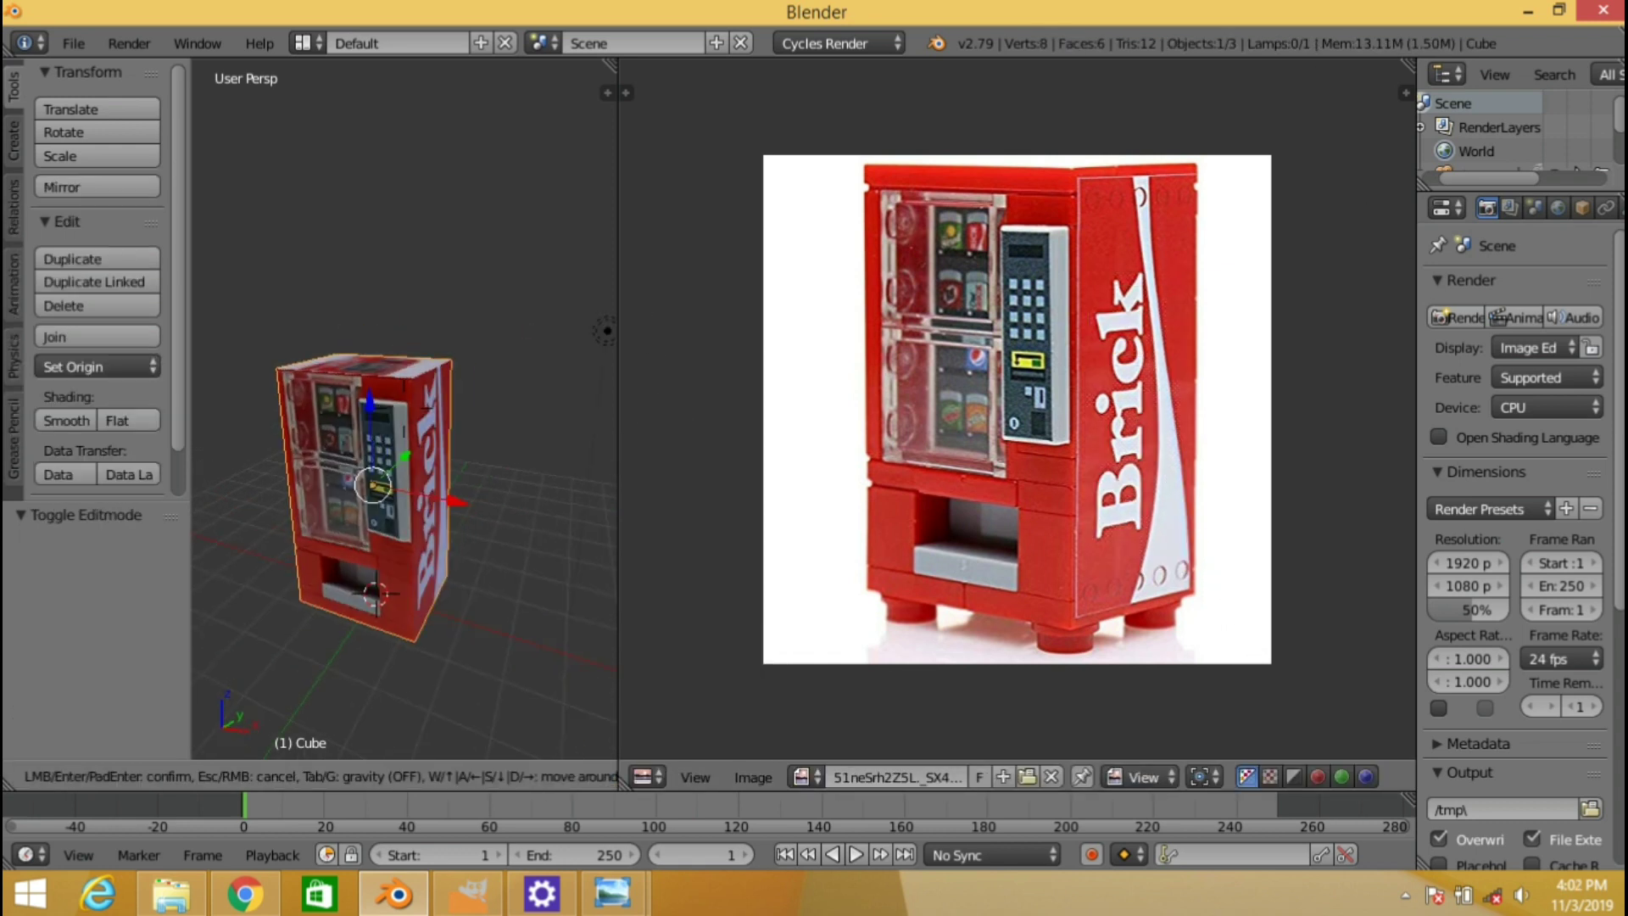
Shrink the opposite side face's UVs and move them up and to the right
click(497, 463)
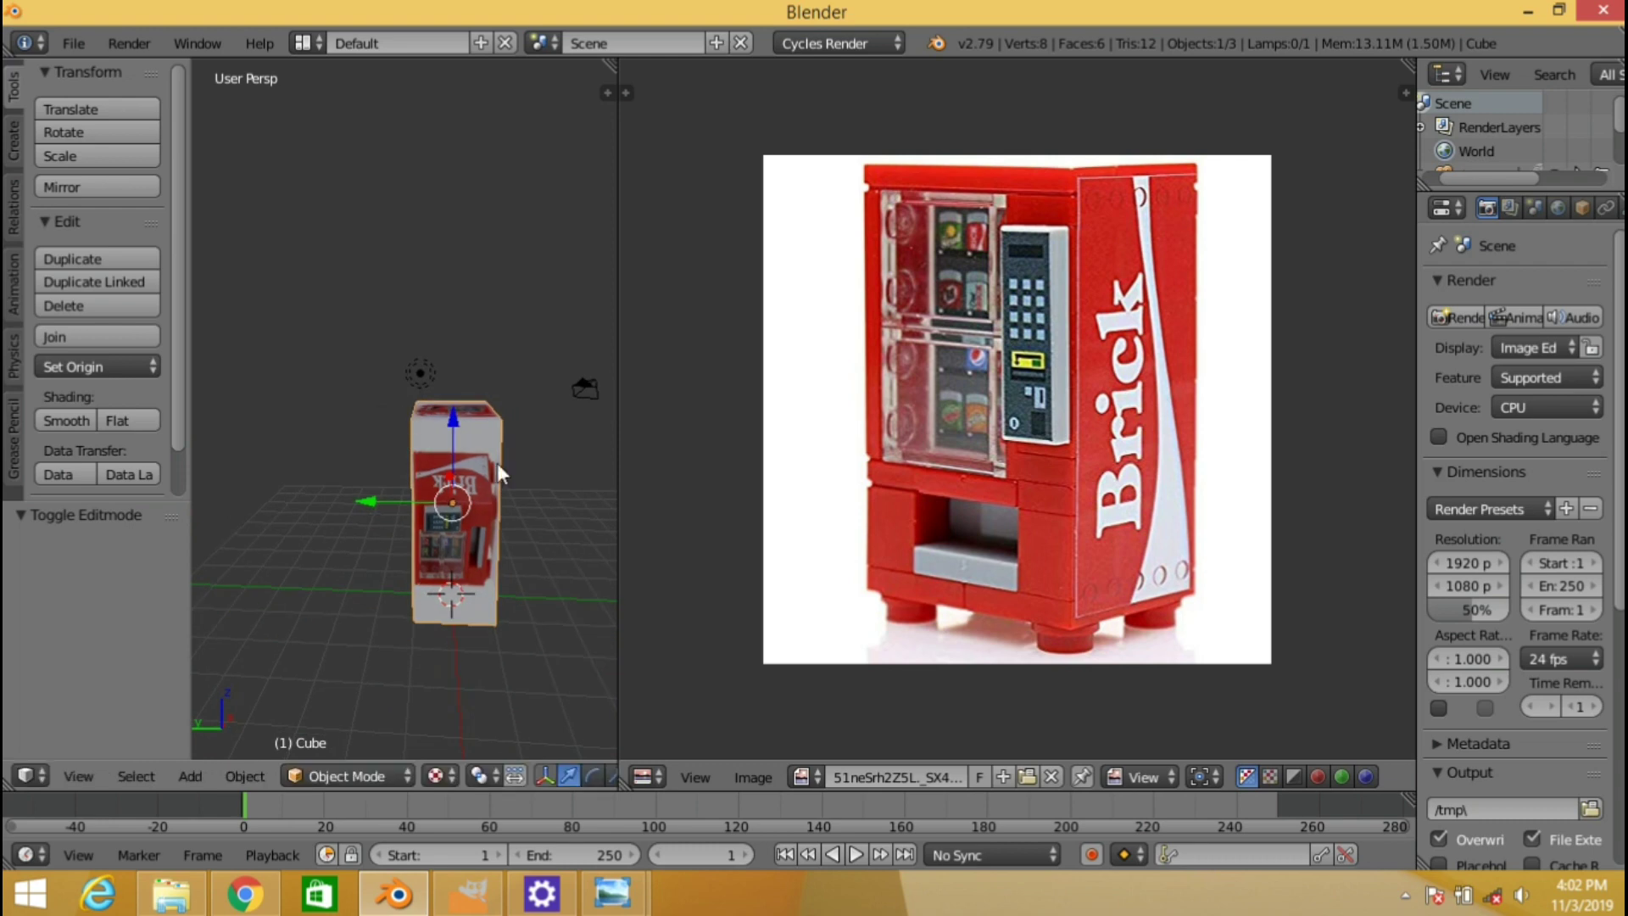
key(Tab)
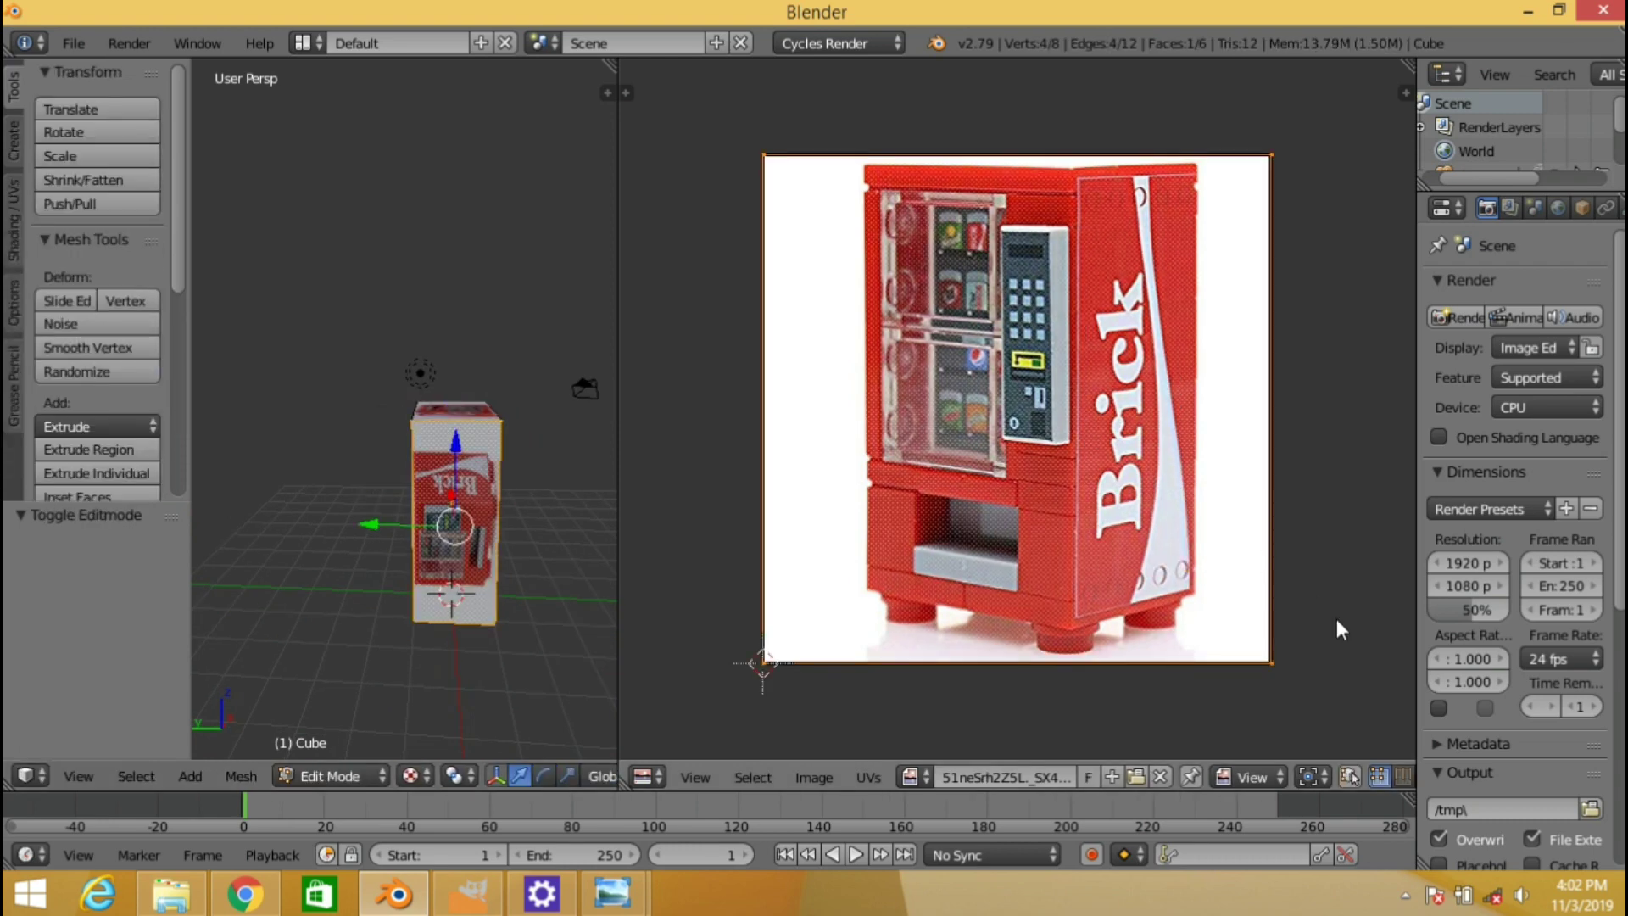
key(s)
click(1052, 476)
key(g)
click(1182, 477)
Rotate the side face's UVs 90° upright and place them over the Brick text
key(r)
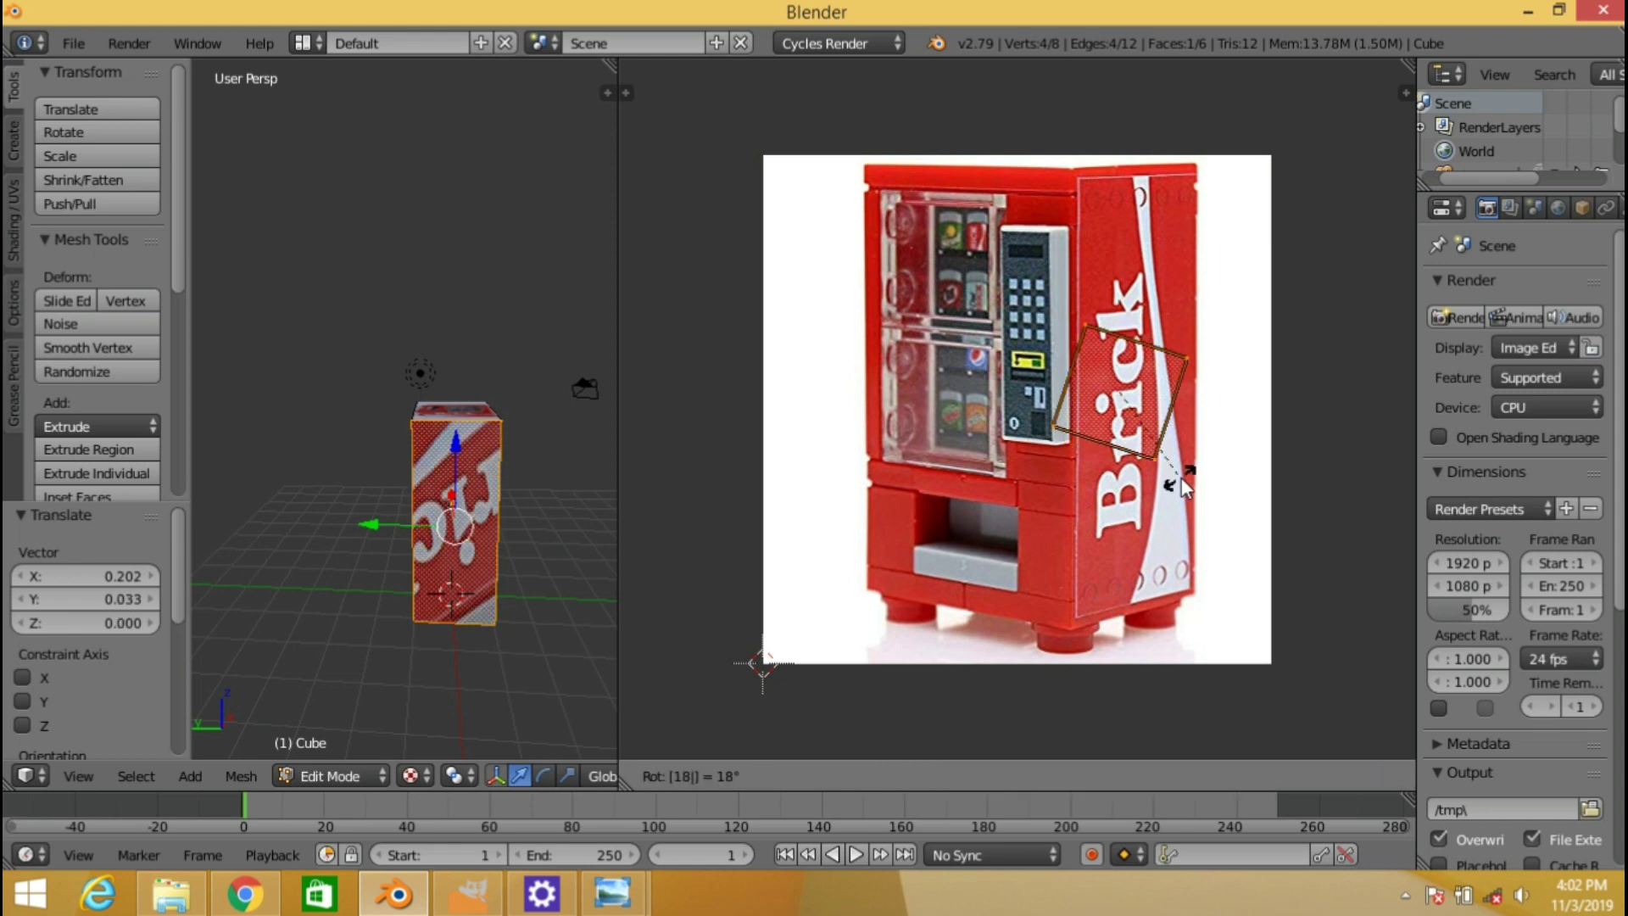
text(0)
key(Return)
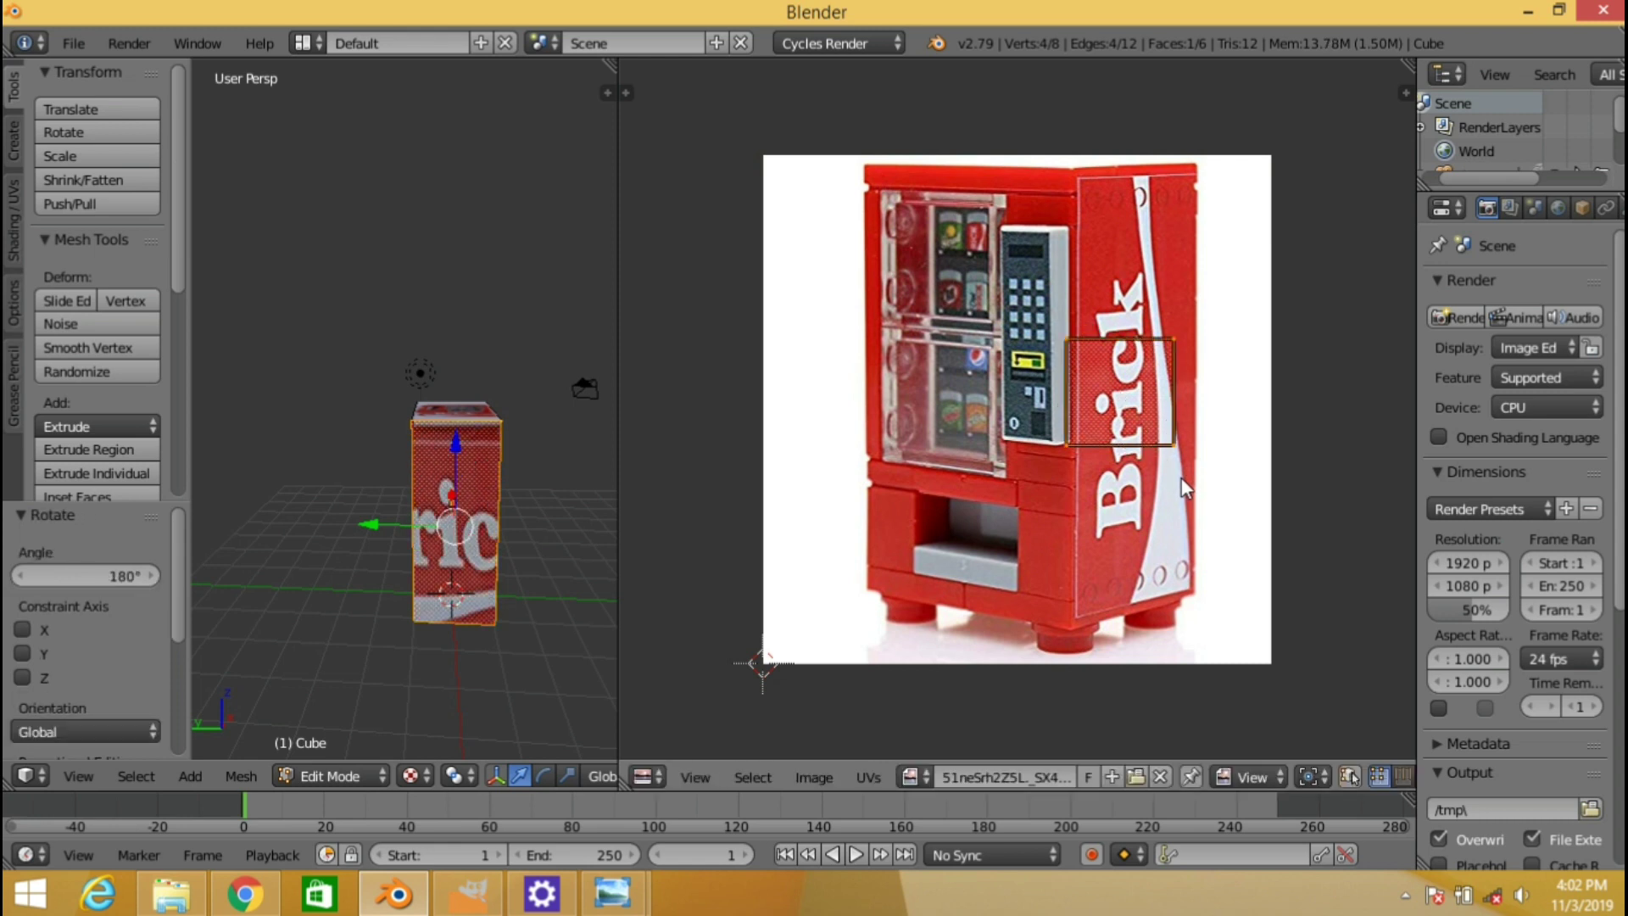
text(r80)
key(BackSpace)
key(BackSpace)
text(90)
key(Return)
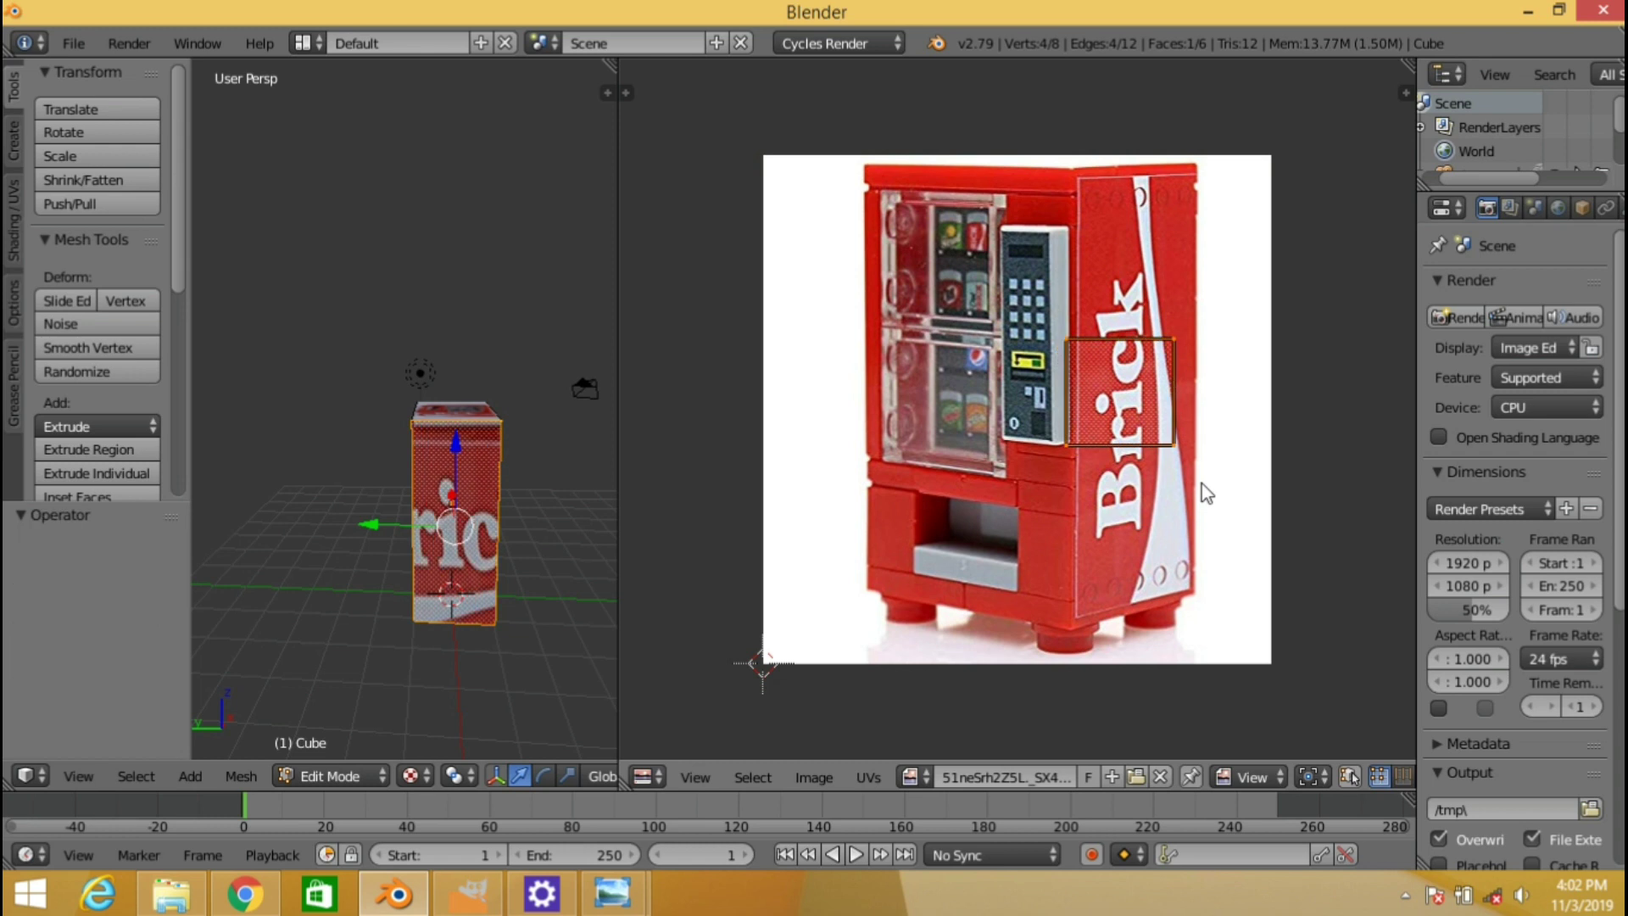
text(r90)
key(Return)
key(g)
click(1228, 496)
Stretch the Brick UV area vertically to full height and return to Object Mode
key(s)
key(Escape)
key(s)
key(Escape)
key(s)
key(Escape)
key(s)
key(y)
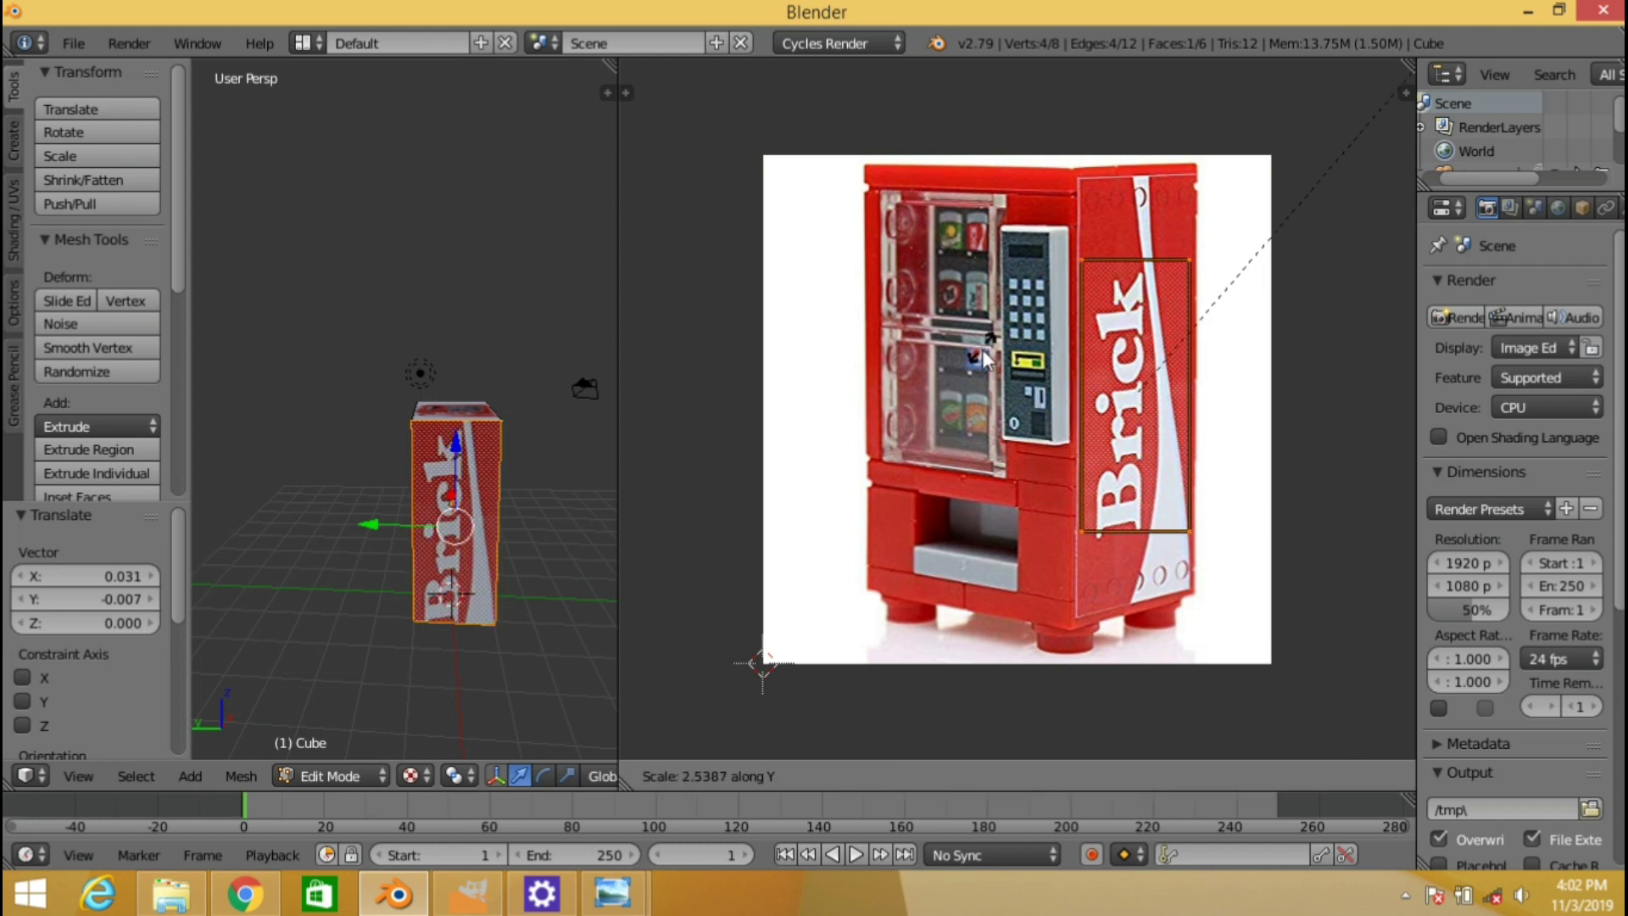
click(1090, 91)
key(Tab)
key(shift+f)
key(d)
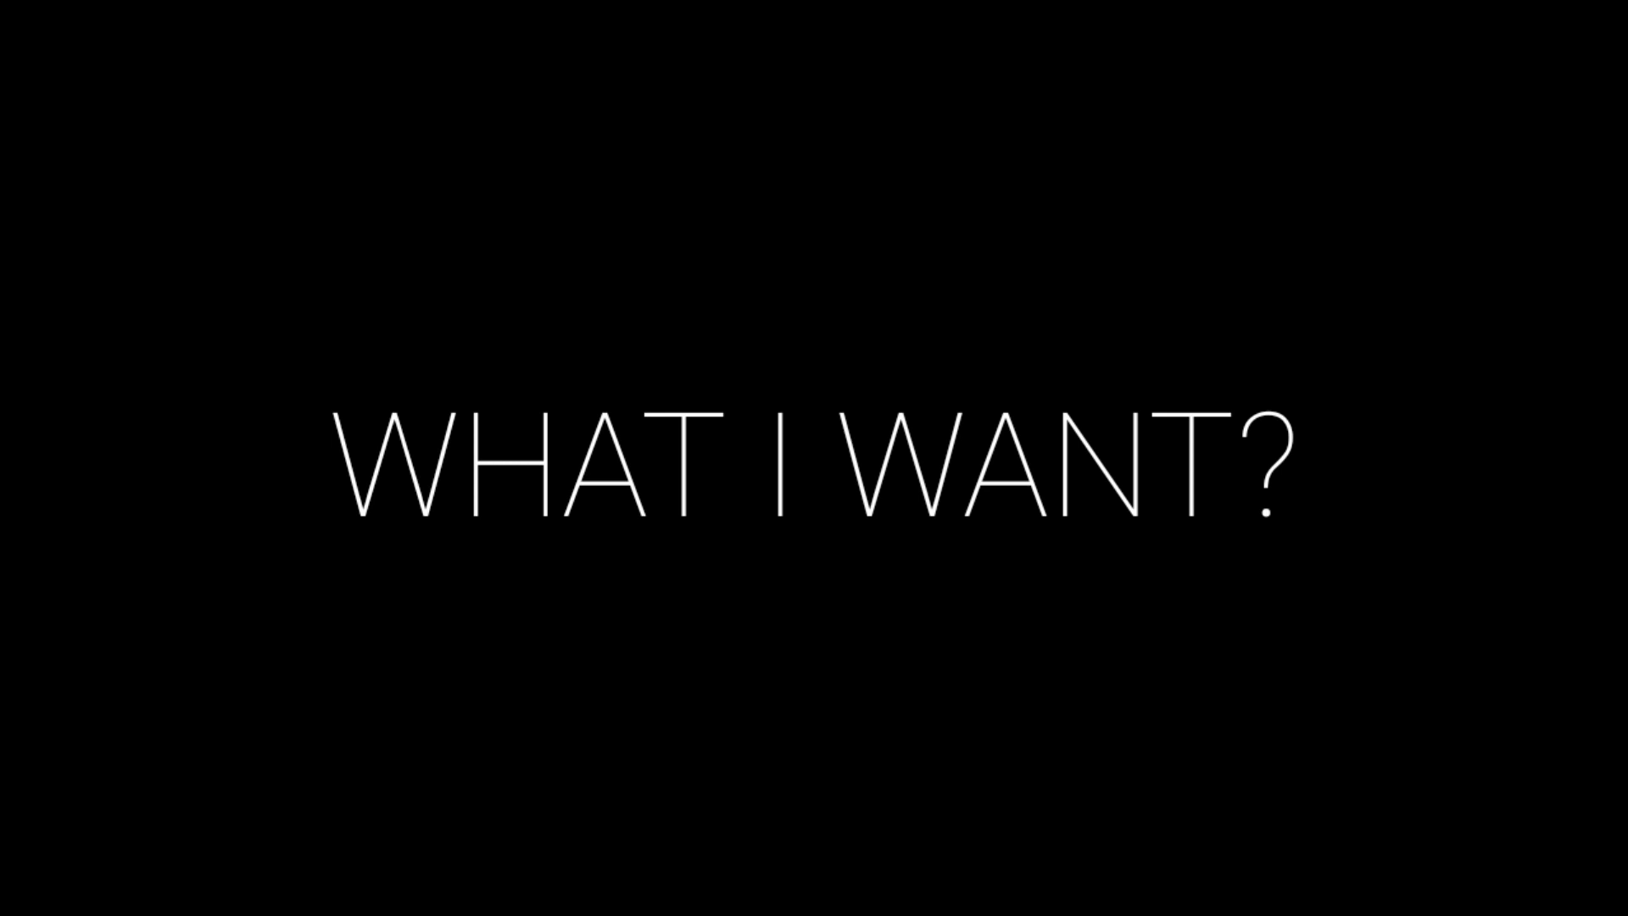
Rotate the sun lamp and give it a light salmon colour
key(r)
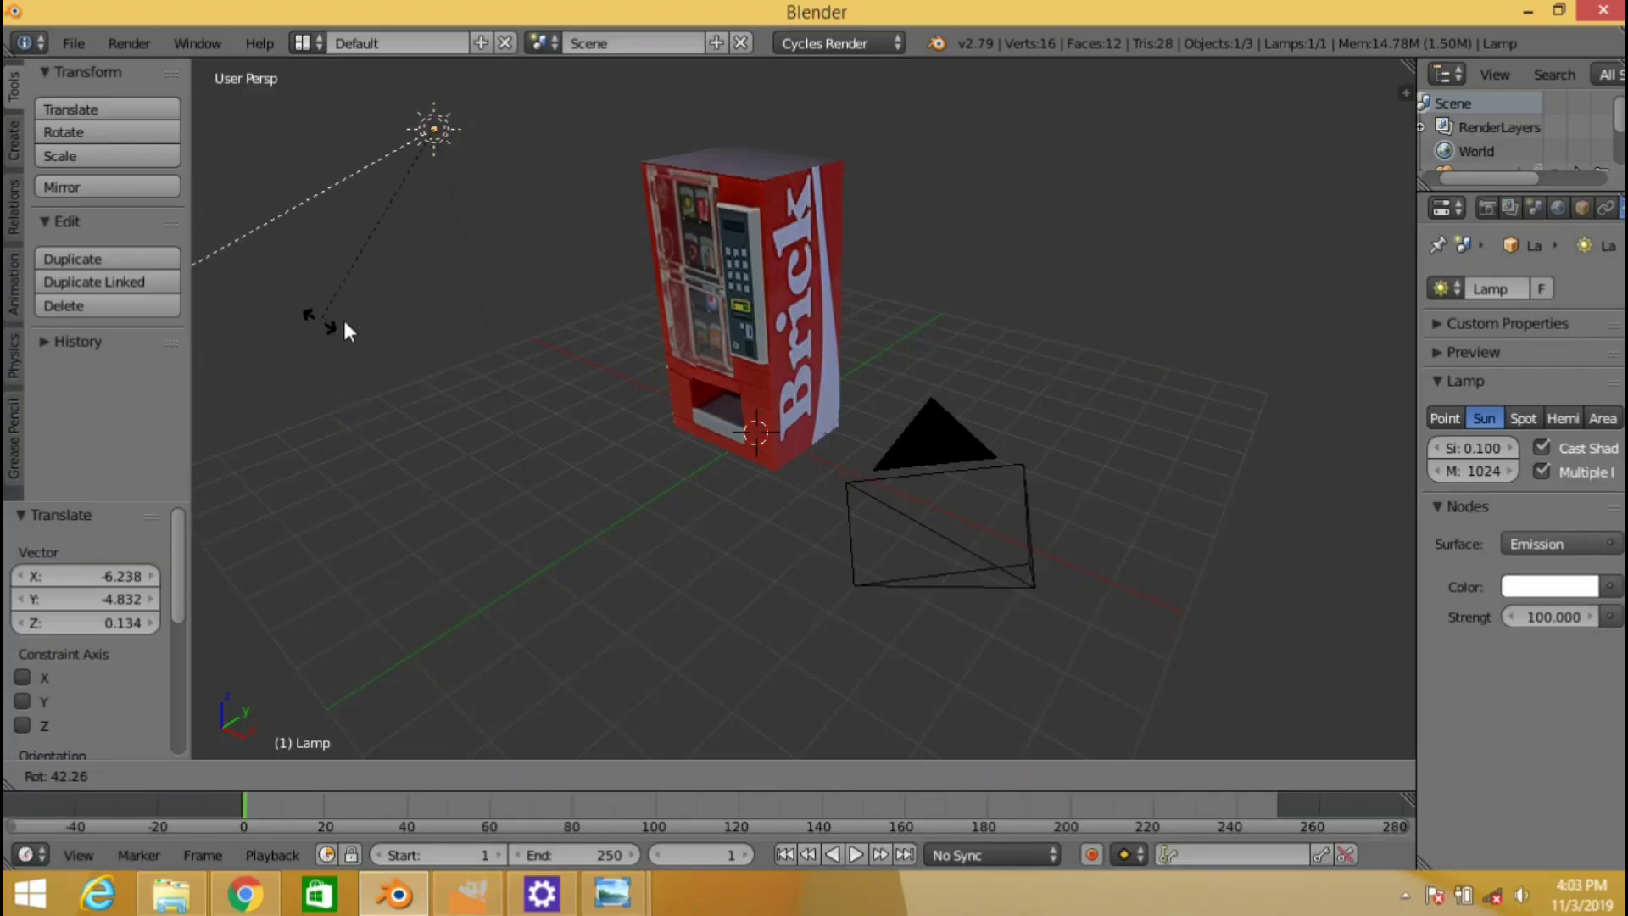
click(719, 89)
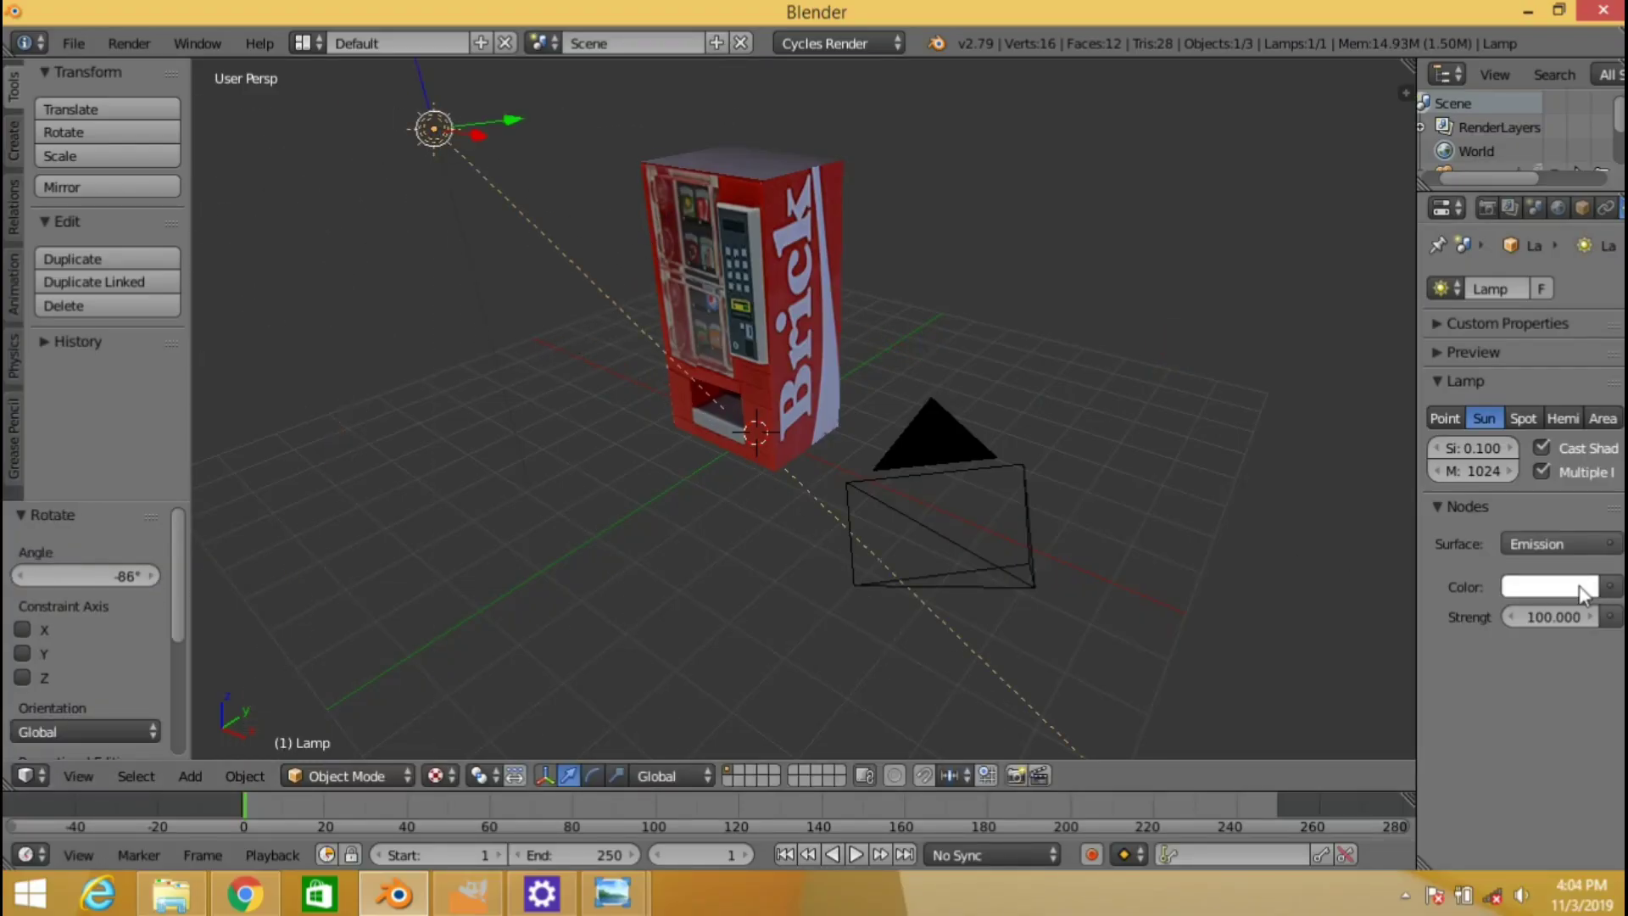
click(1582, 587)
click(1476, 373)
key(shift+z)
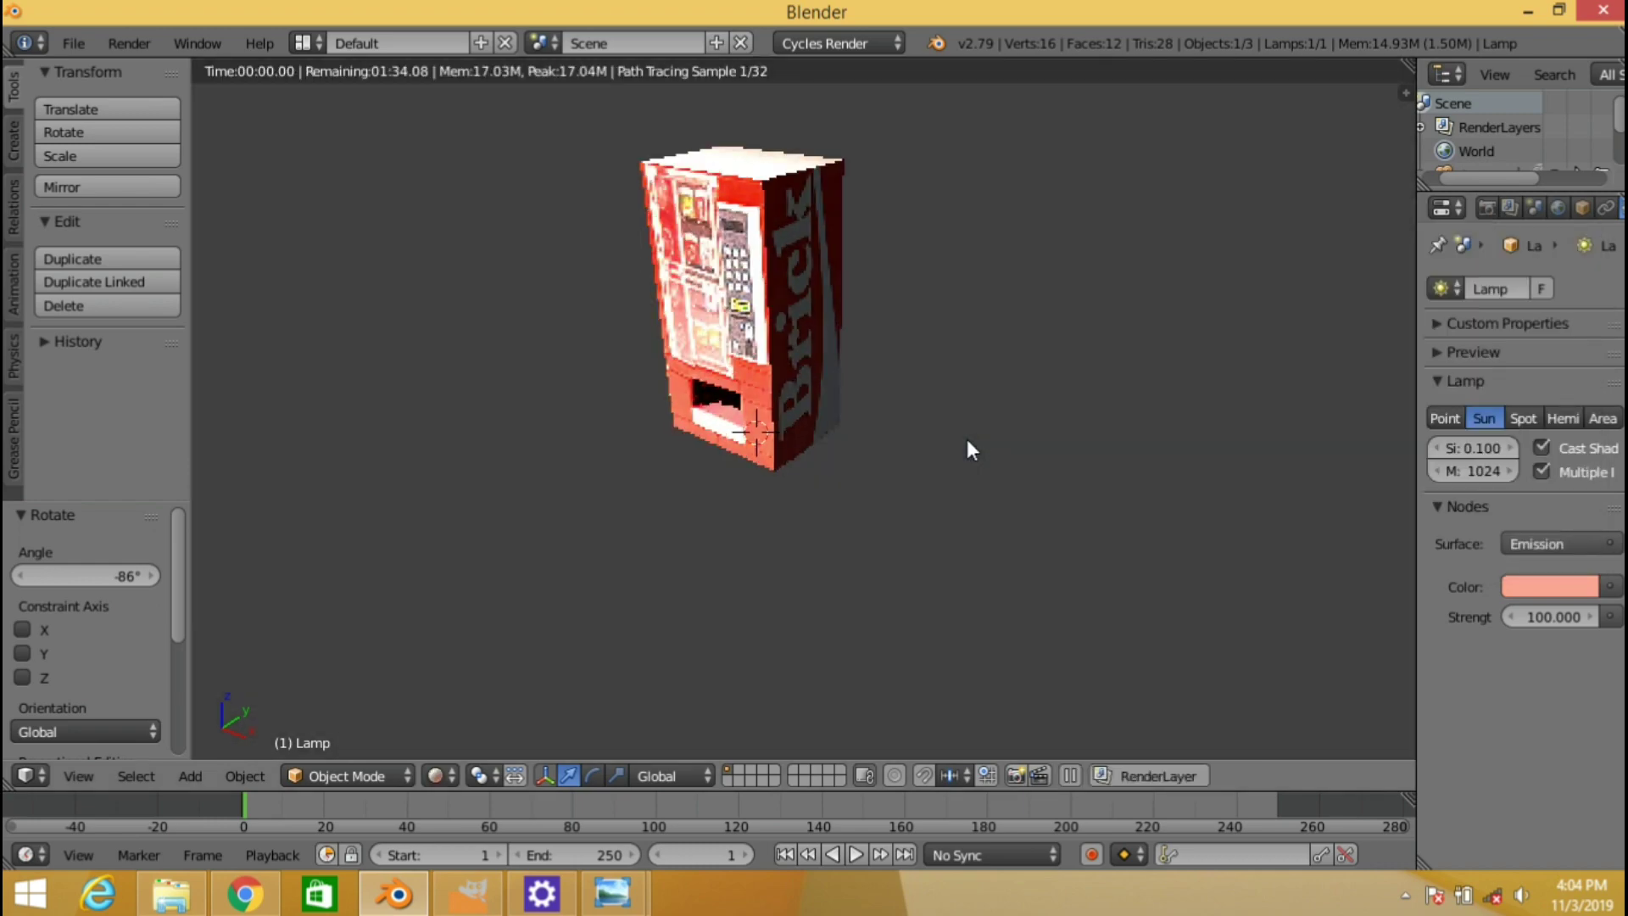
Fine-tune the sun lamp's rotation until its angle is -13.8°
key(r)
click(665, 452)
key(r)
click(603, 575)
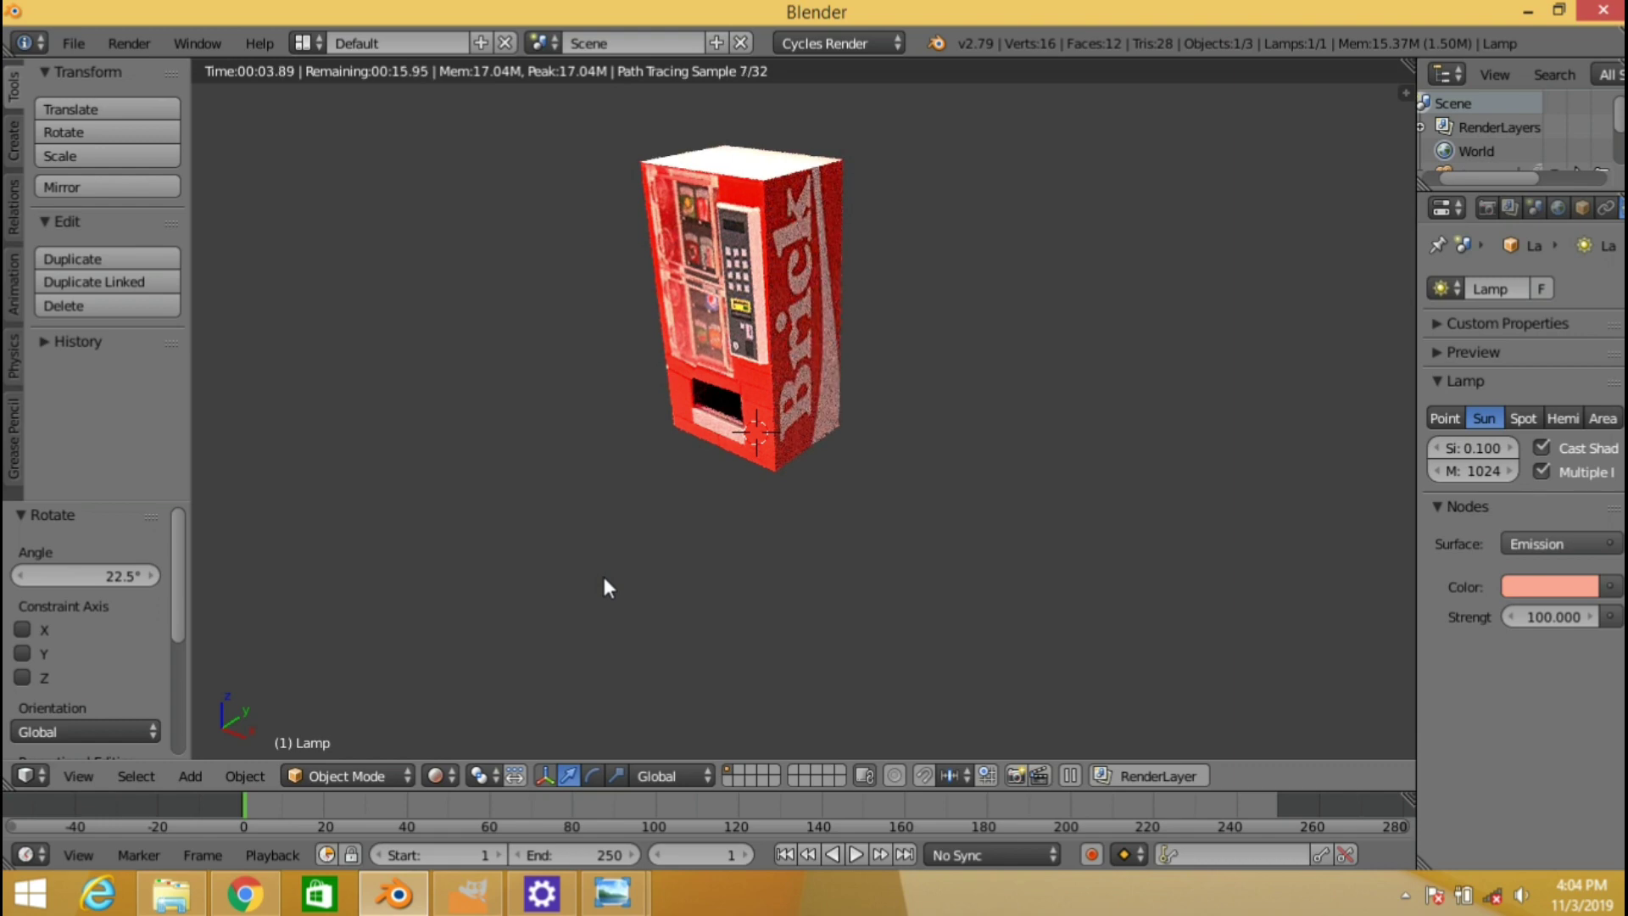
key(r)
click(772, 418)
key(r)
click(760, 546)
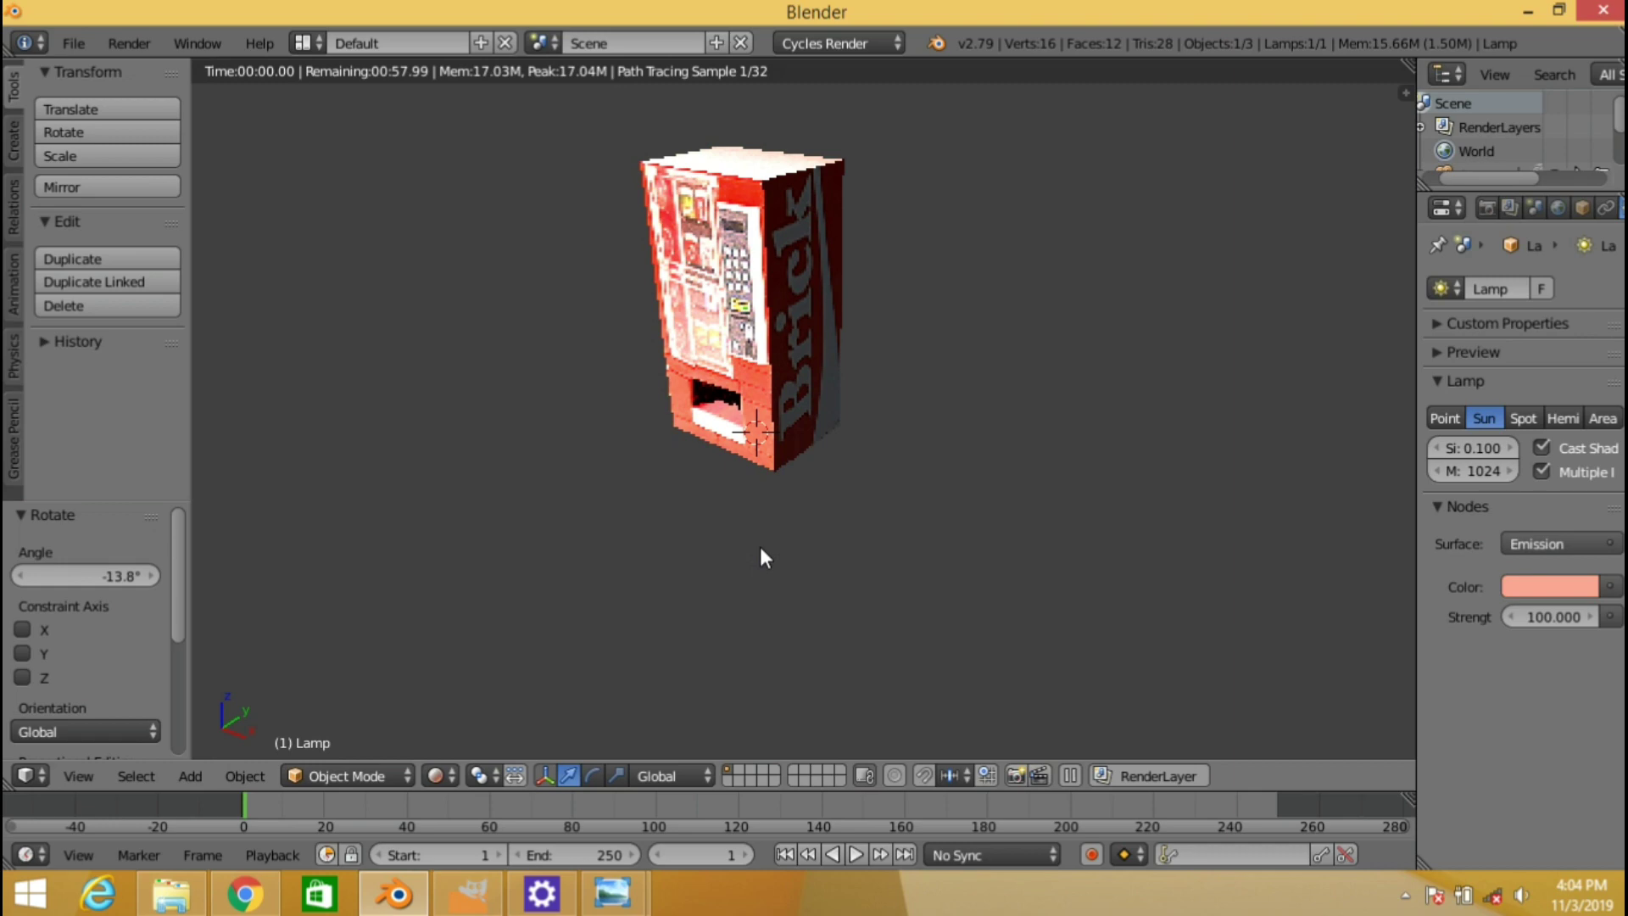
key(shift+z)
Select the vending machine box and split the viewport to open a second area
key(shift+f)
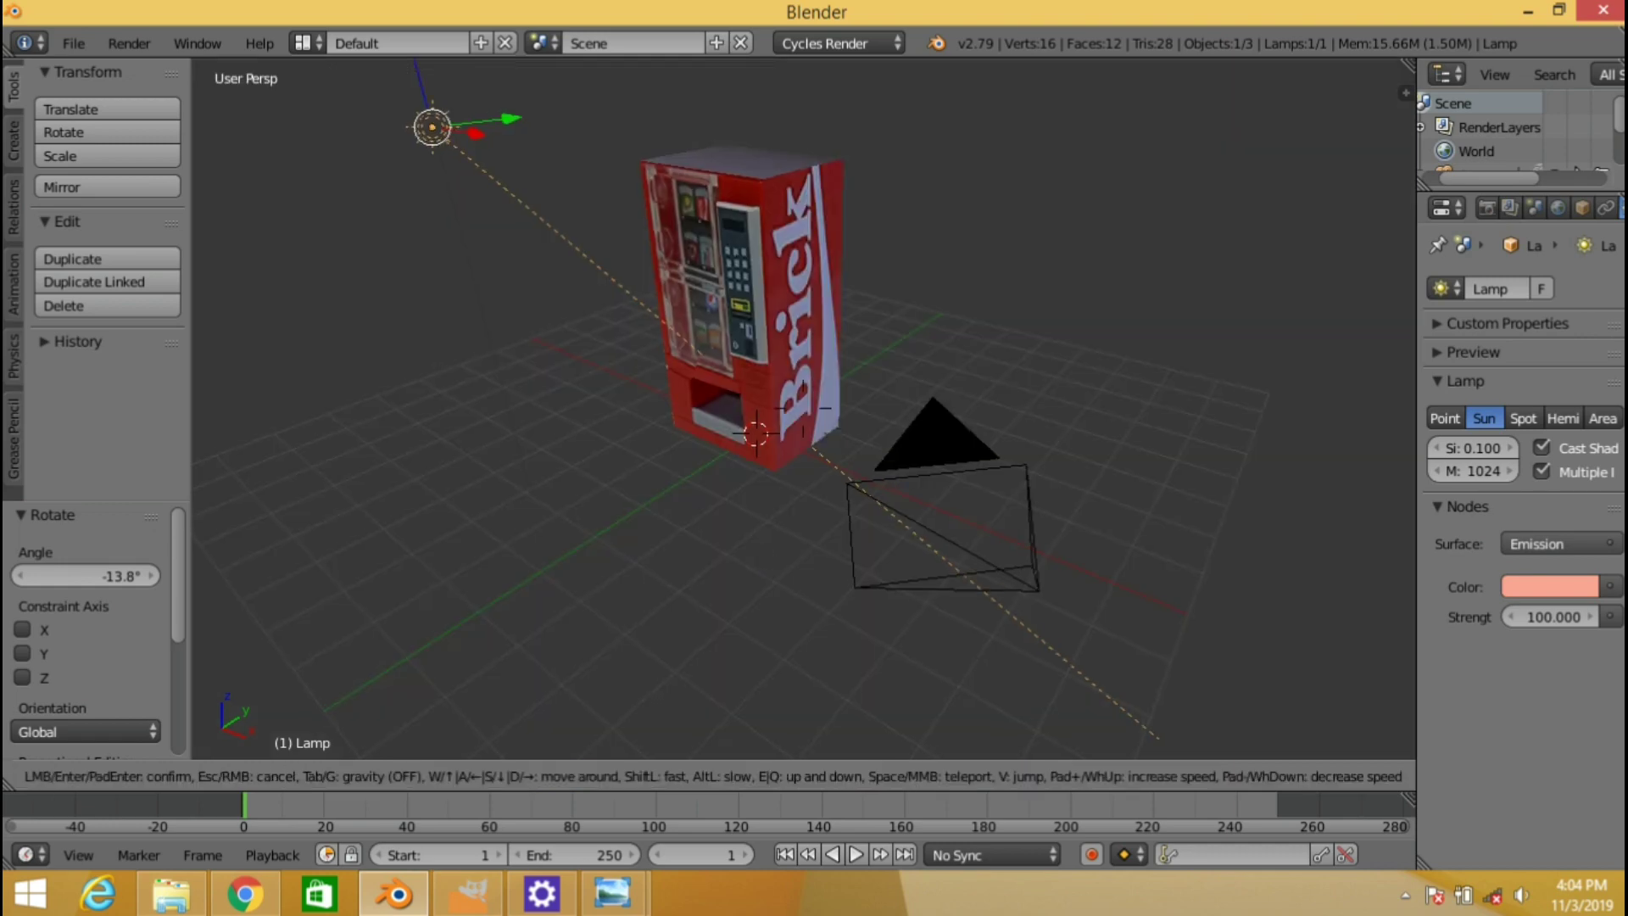
key(w)
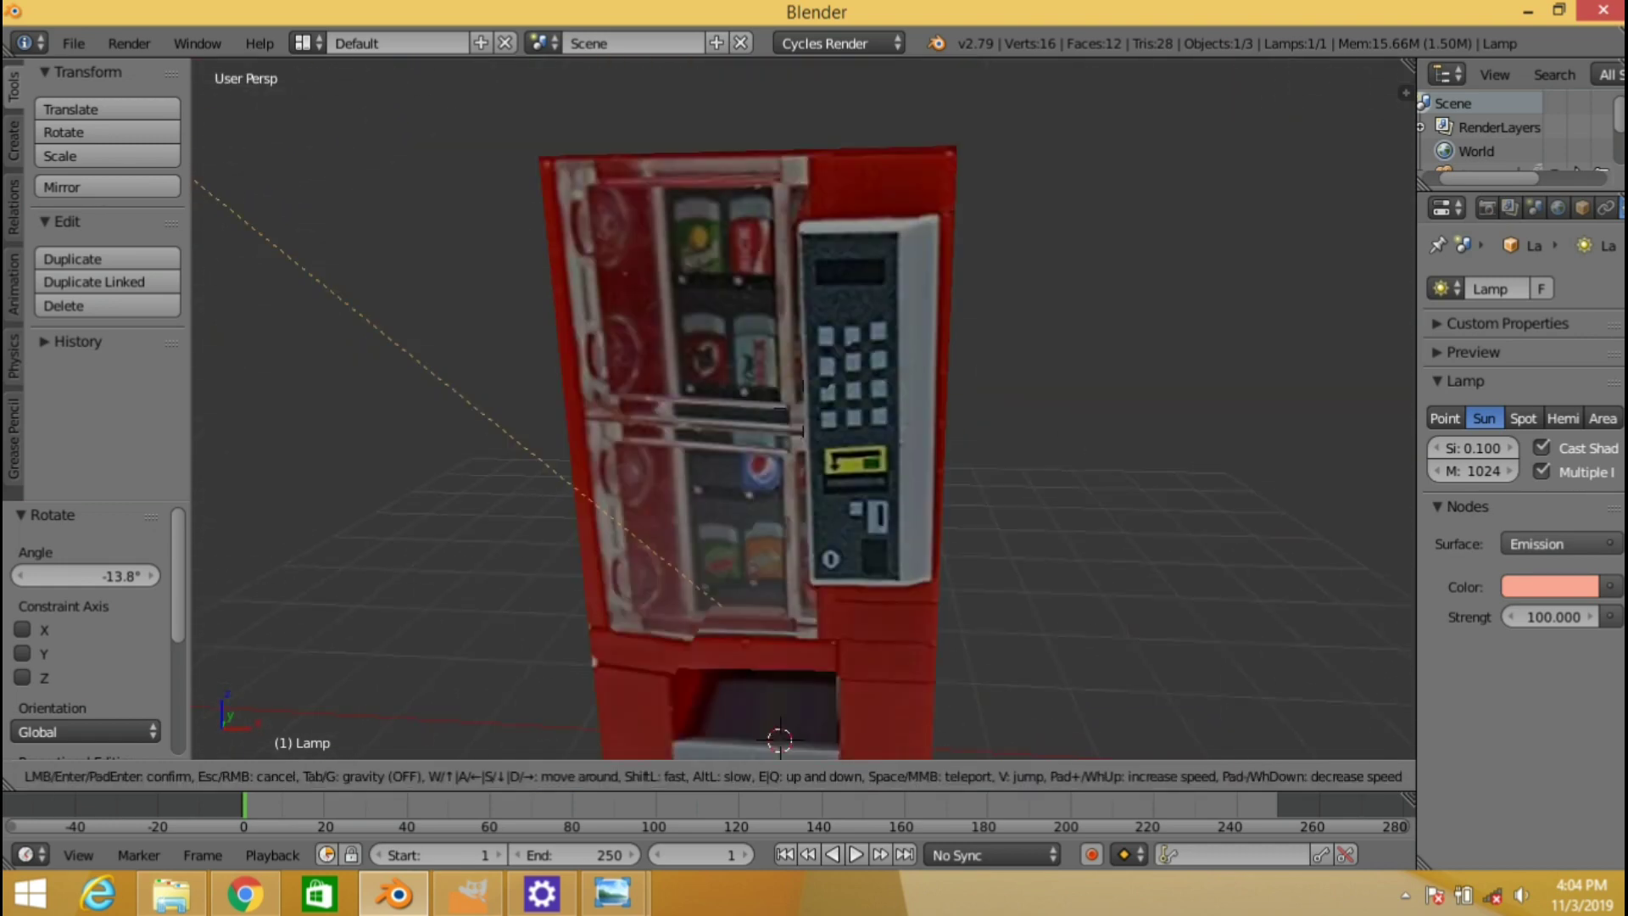
key(s)
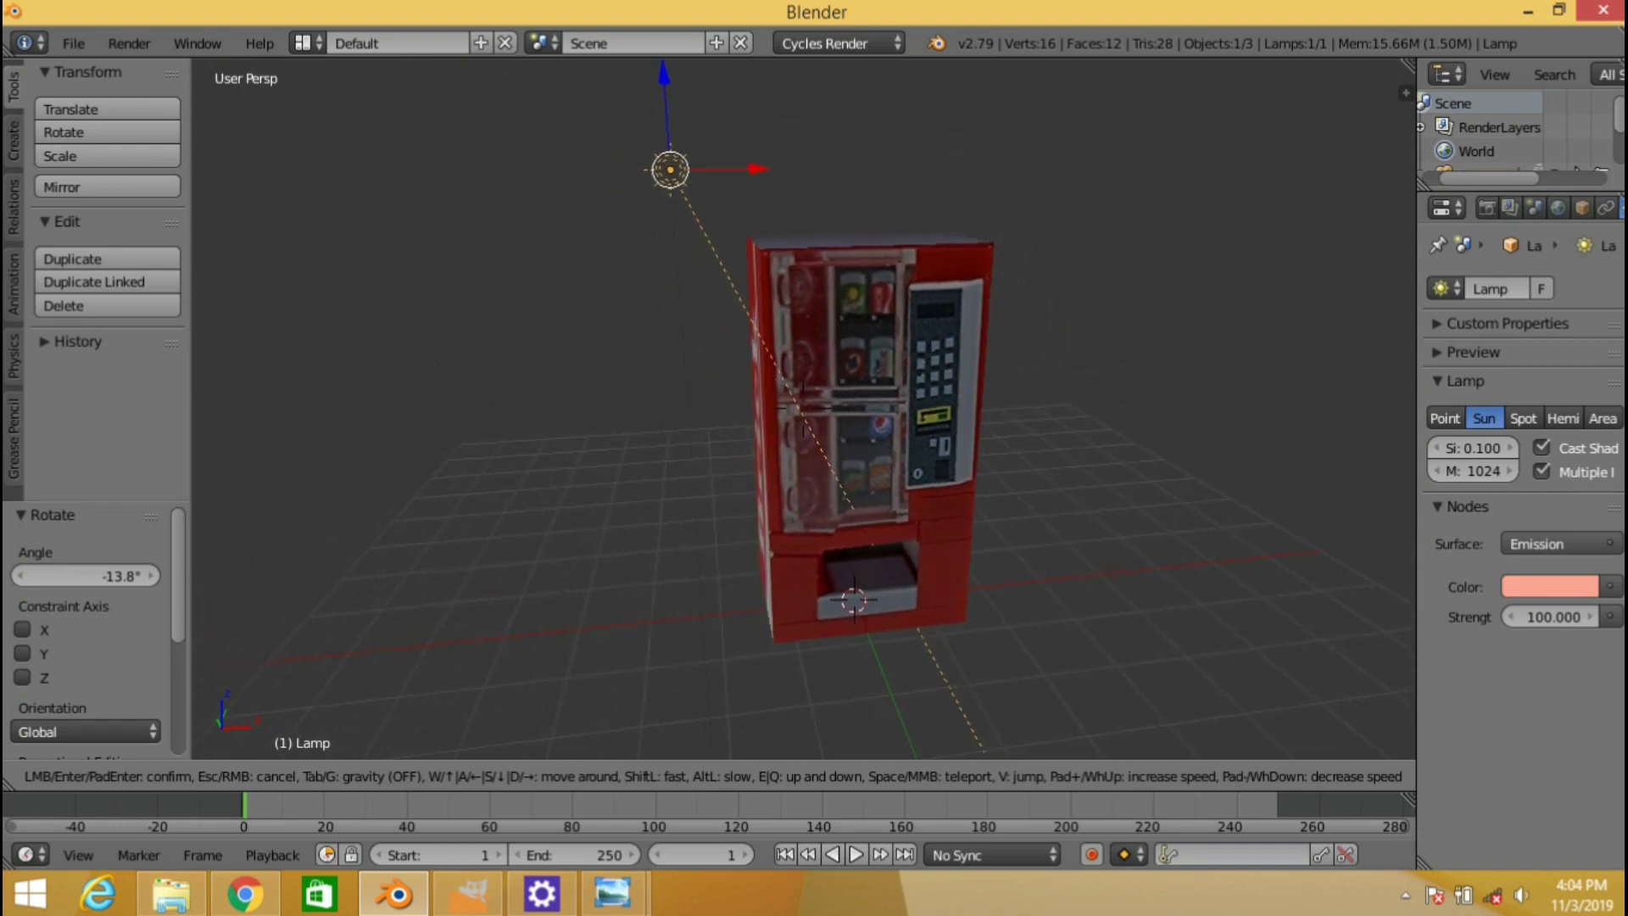
click(802, 409)
right_click(802, 408)
mouse_move(1399, 68)
mouse_down()
mouse_move(1081, 119)
mouse_move(878, 119)
mouse_up()
click(923, 770)
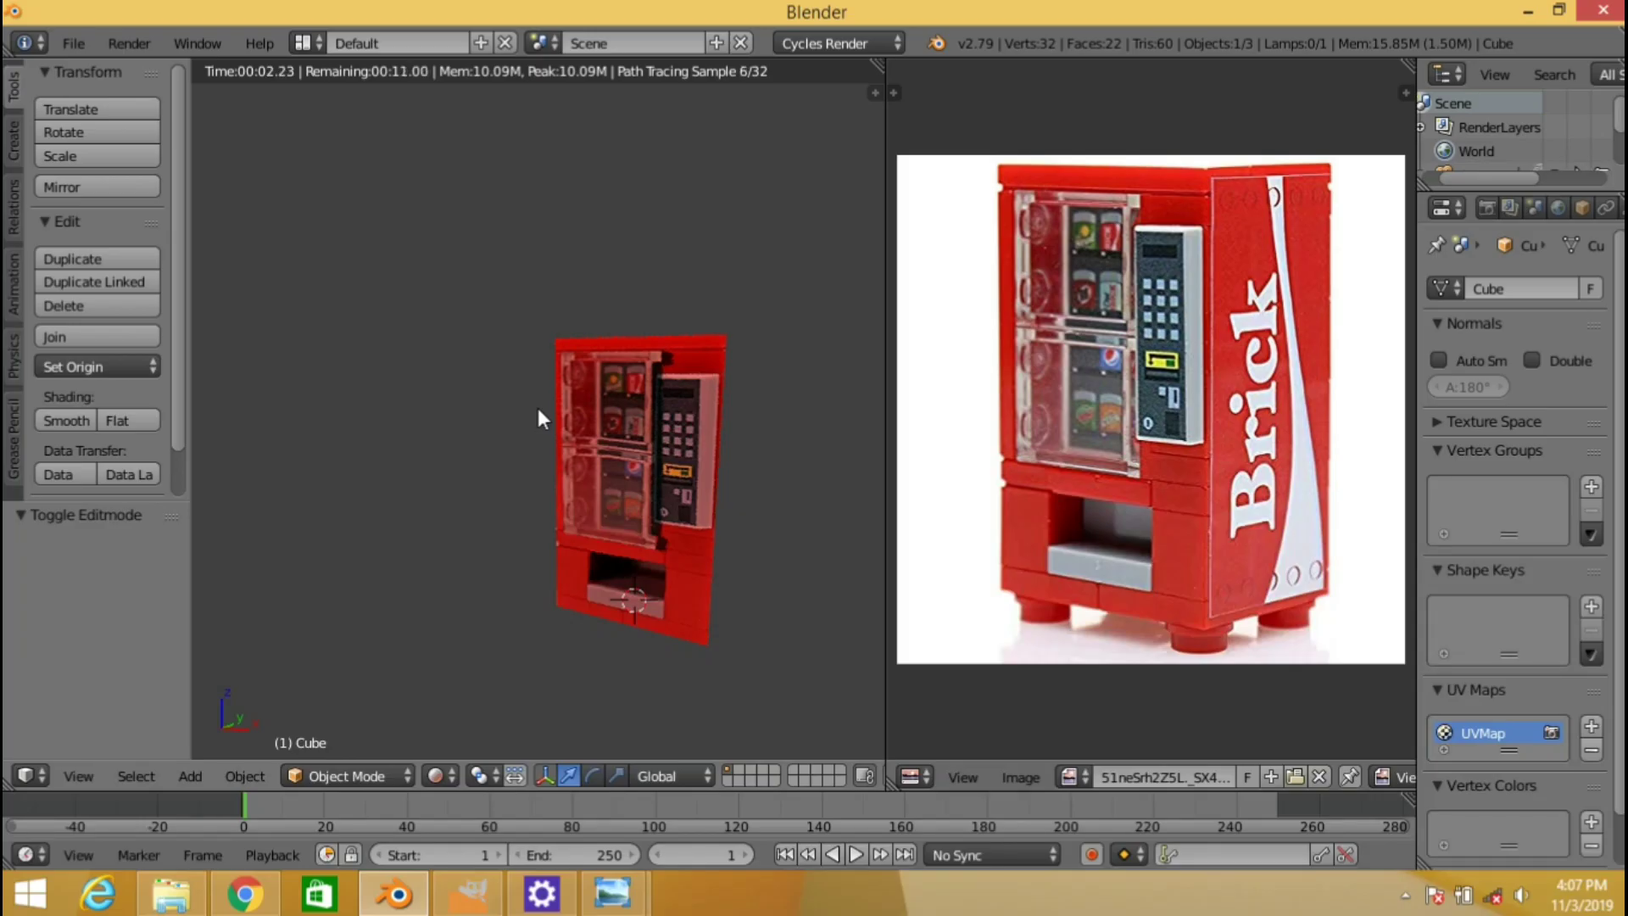
Knife-cut the keypad panel outline on the front face and extrude it outward
scroll(536, 403, up, 1)
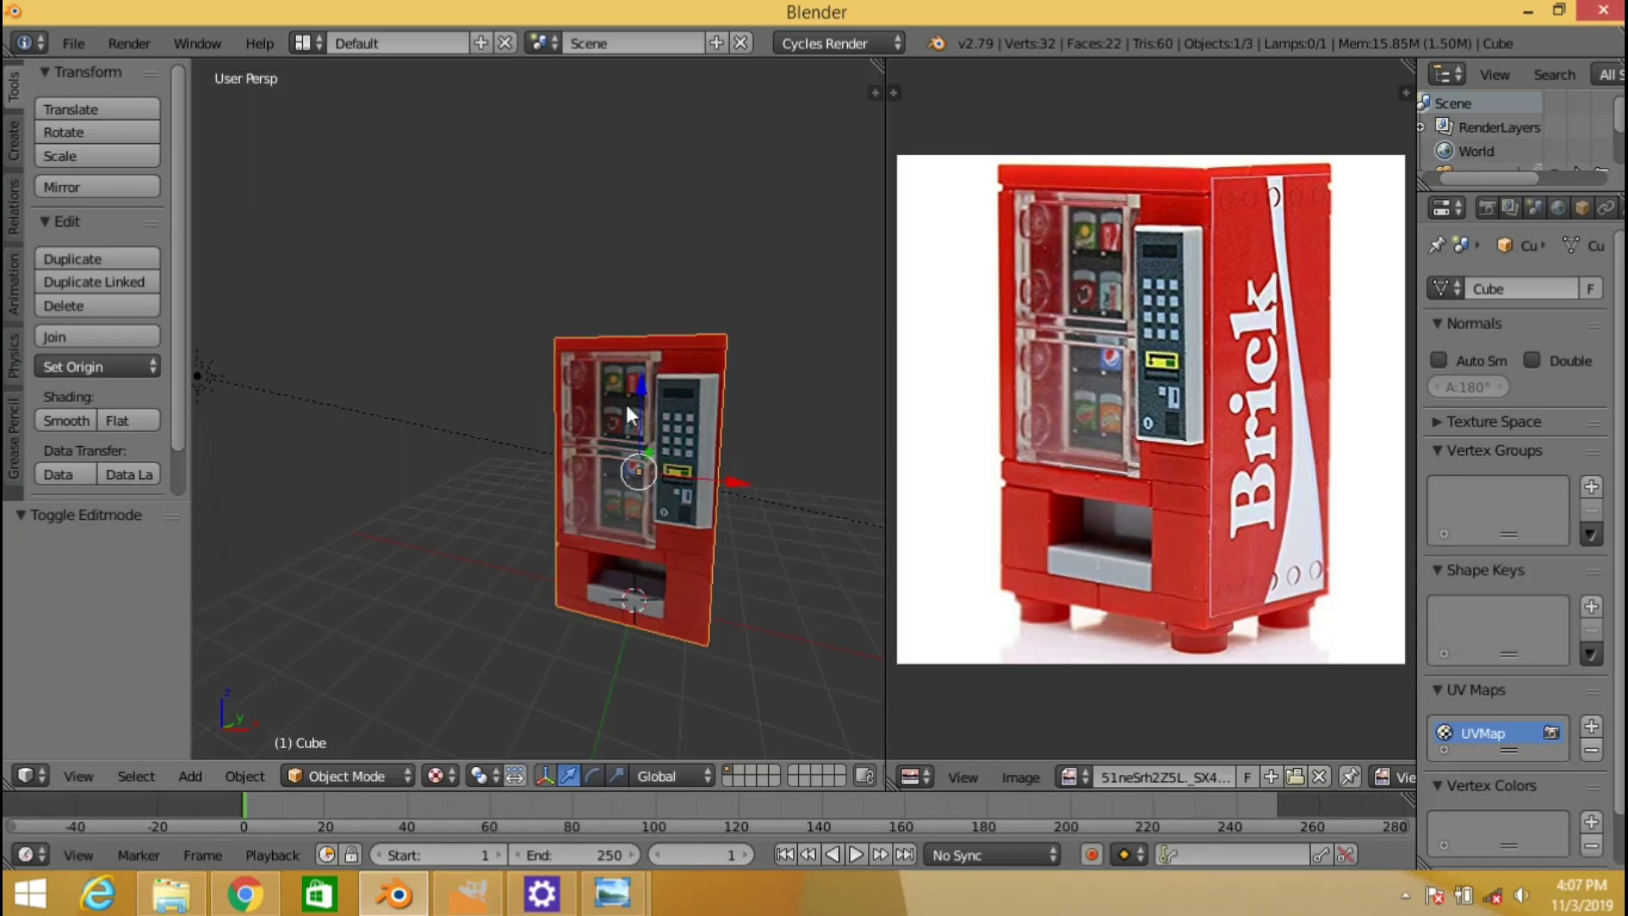
key(shift+f)
click(538, 408)
key(Tab)
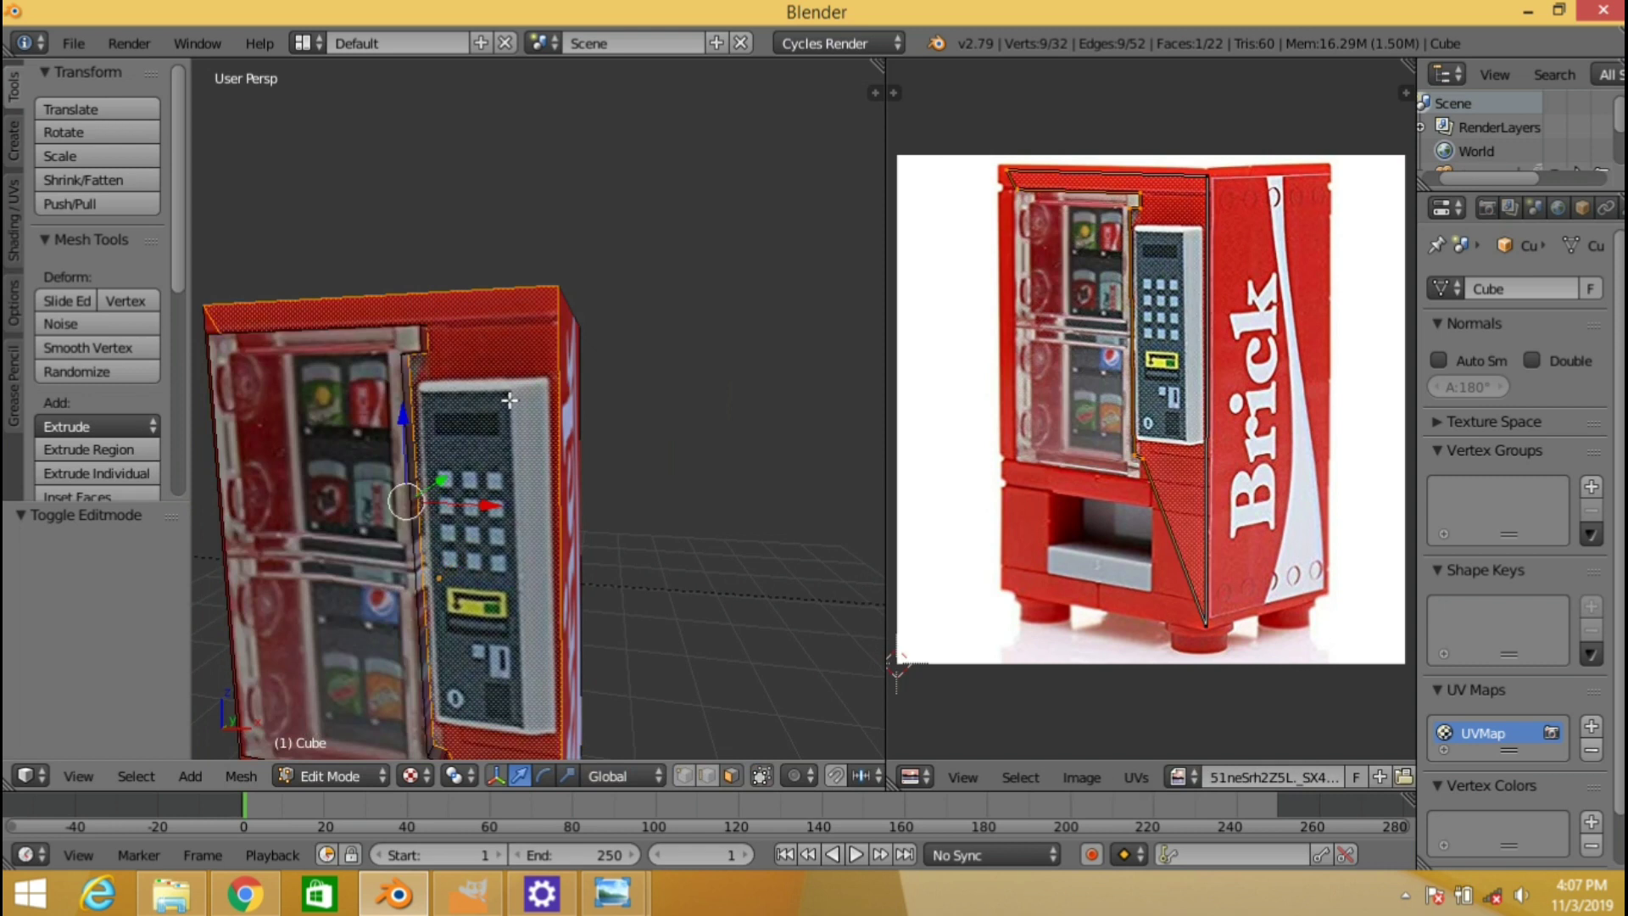
key(k)
click(410, 383)
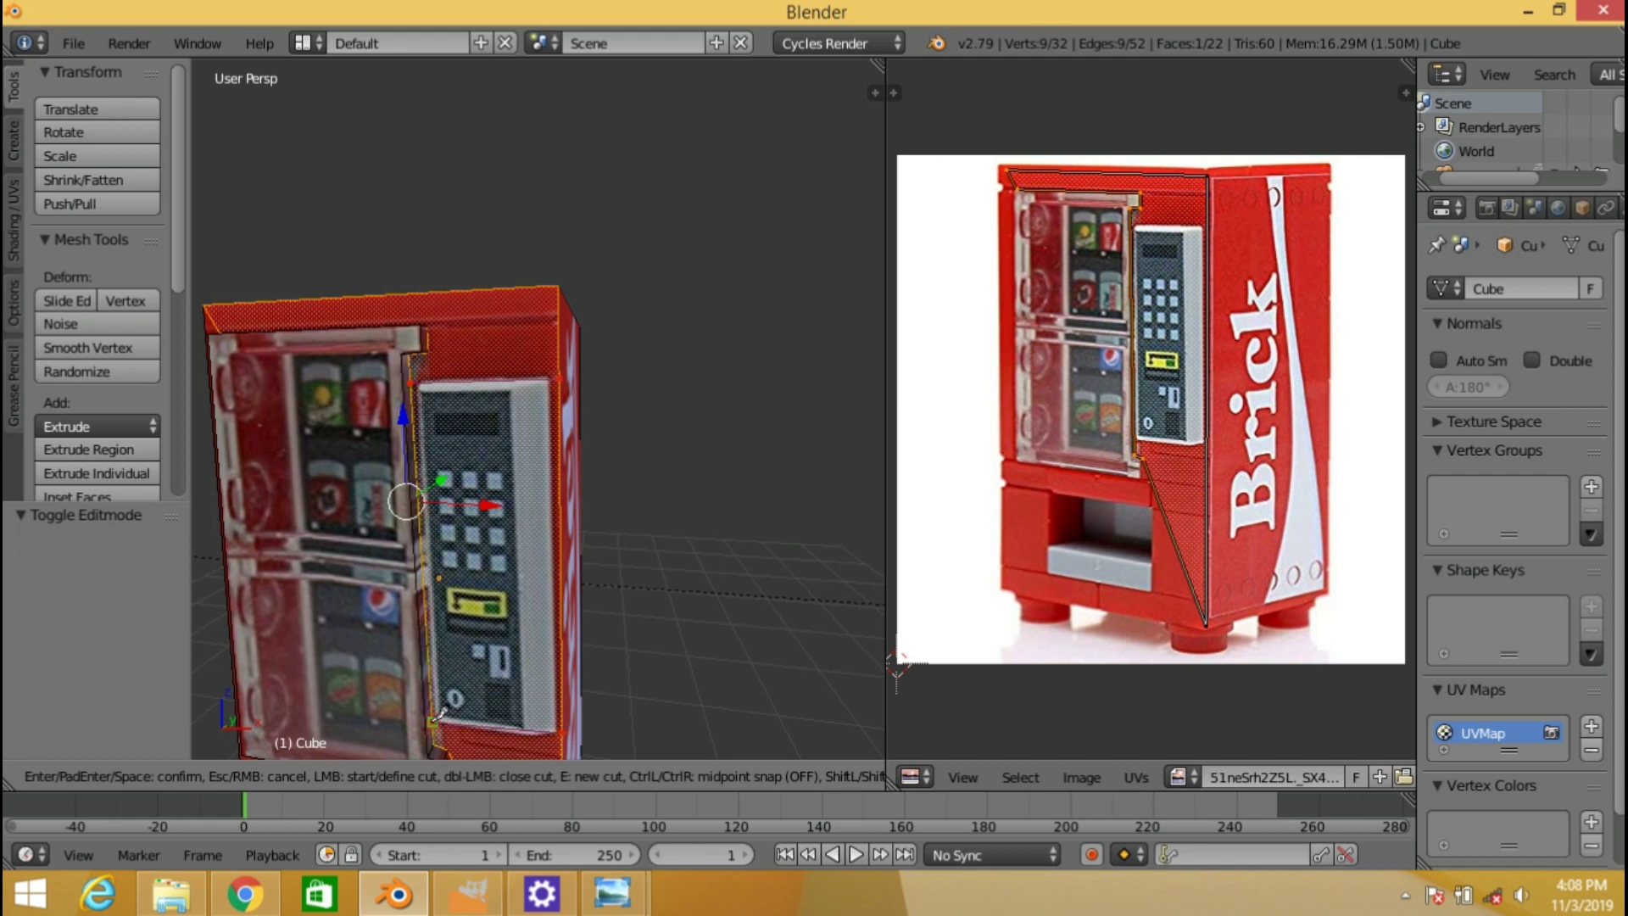
click(438, 714)
key(Return)
key(e)
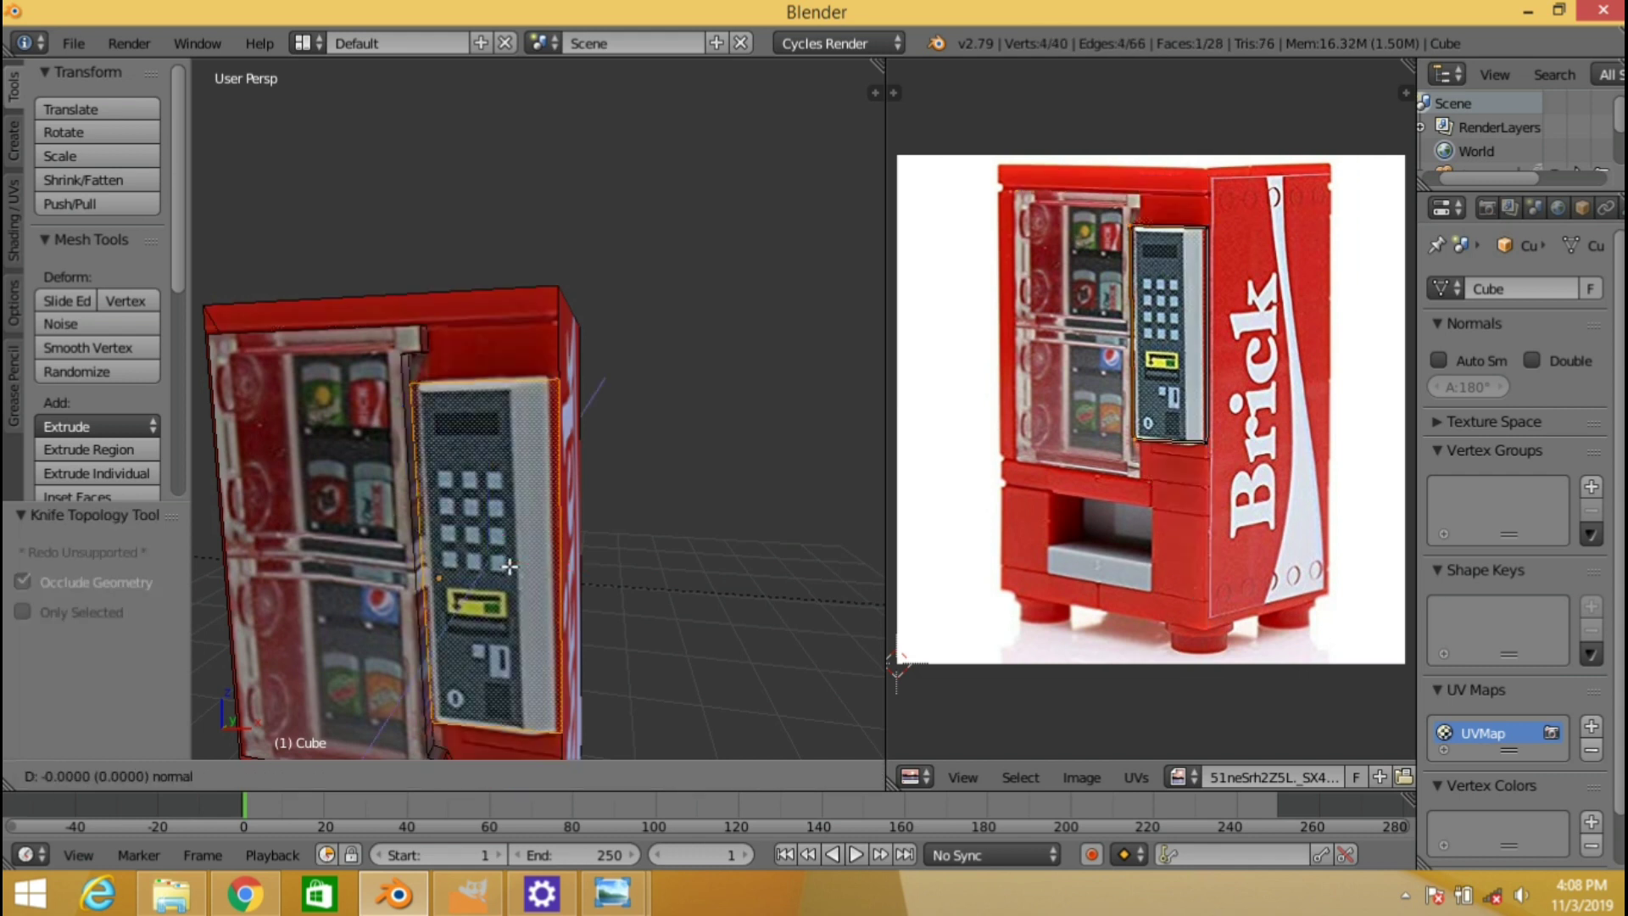
click(500, 567)
key(shift+f)
click(538, 408)
key(shift+z)
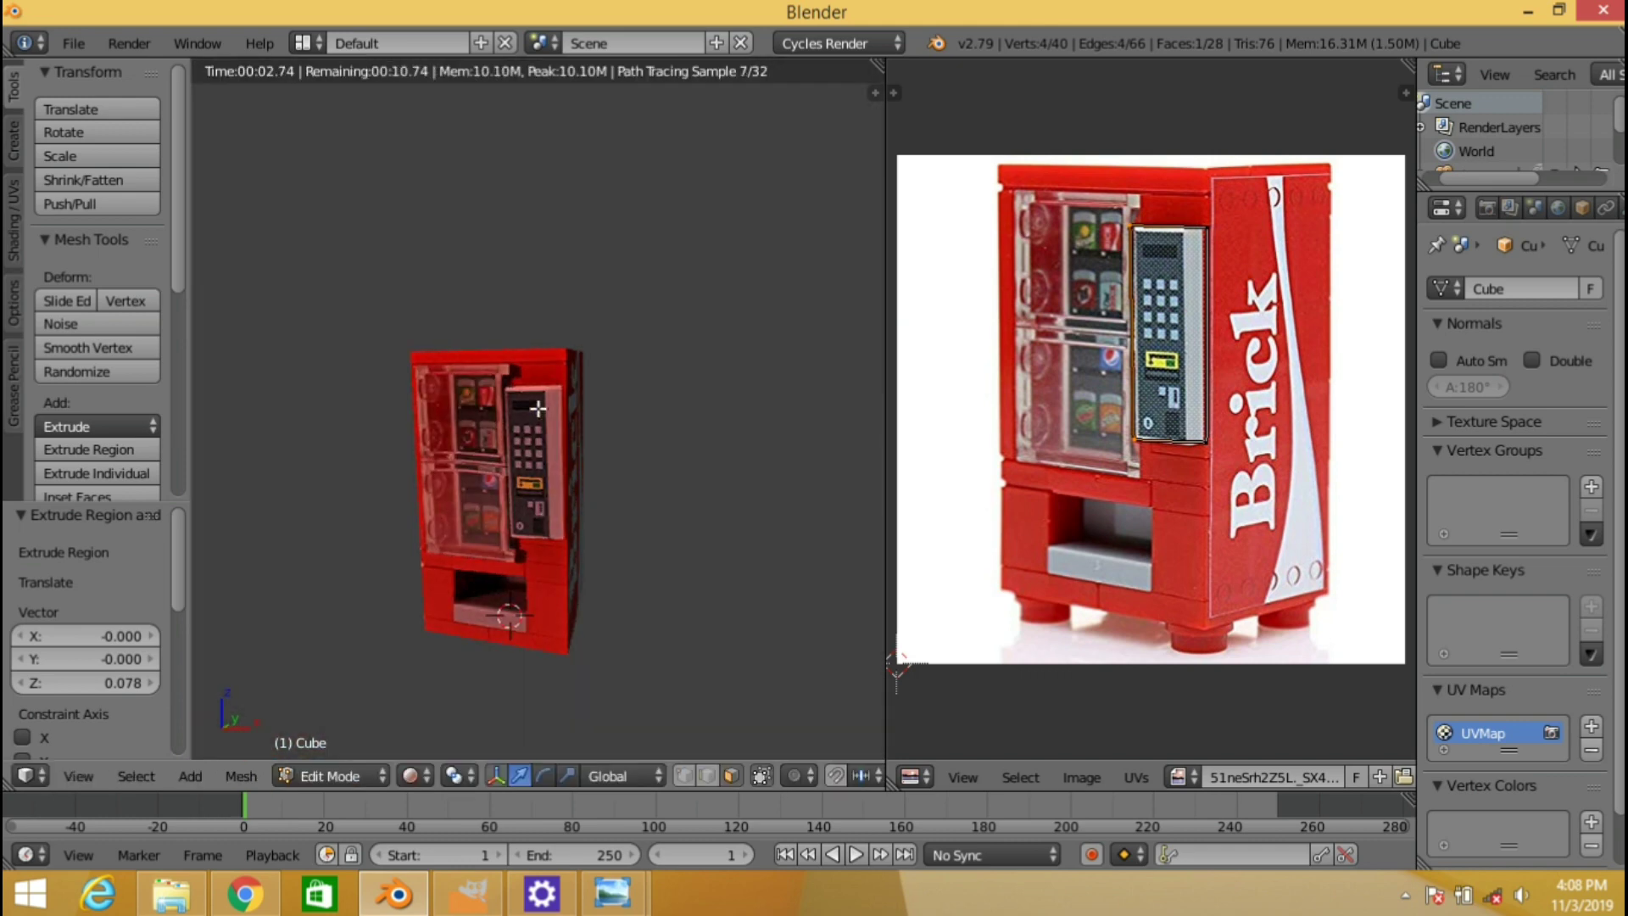
key(shift+z)
Cut a trim strip across the machine's top face and extrude it outward
key(shift+f)
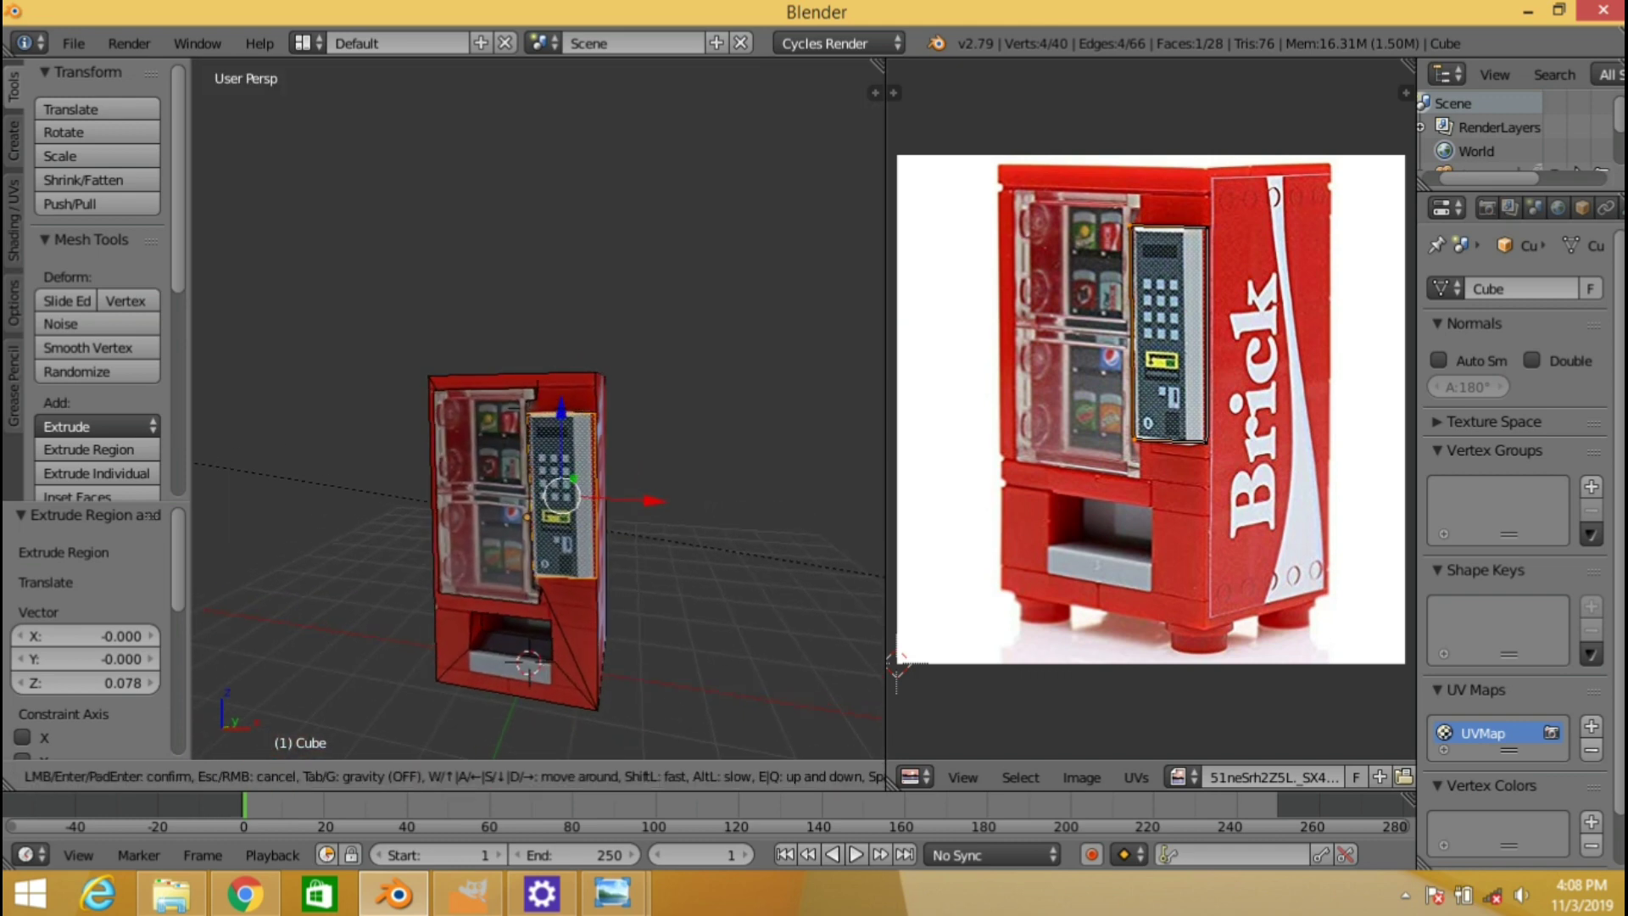
key(w)
click(536, 403)
key(Tab)
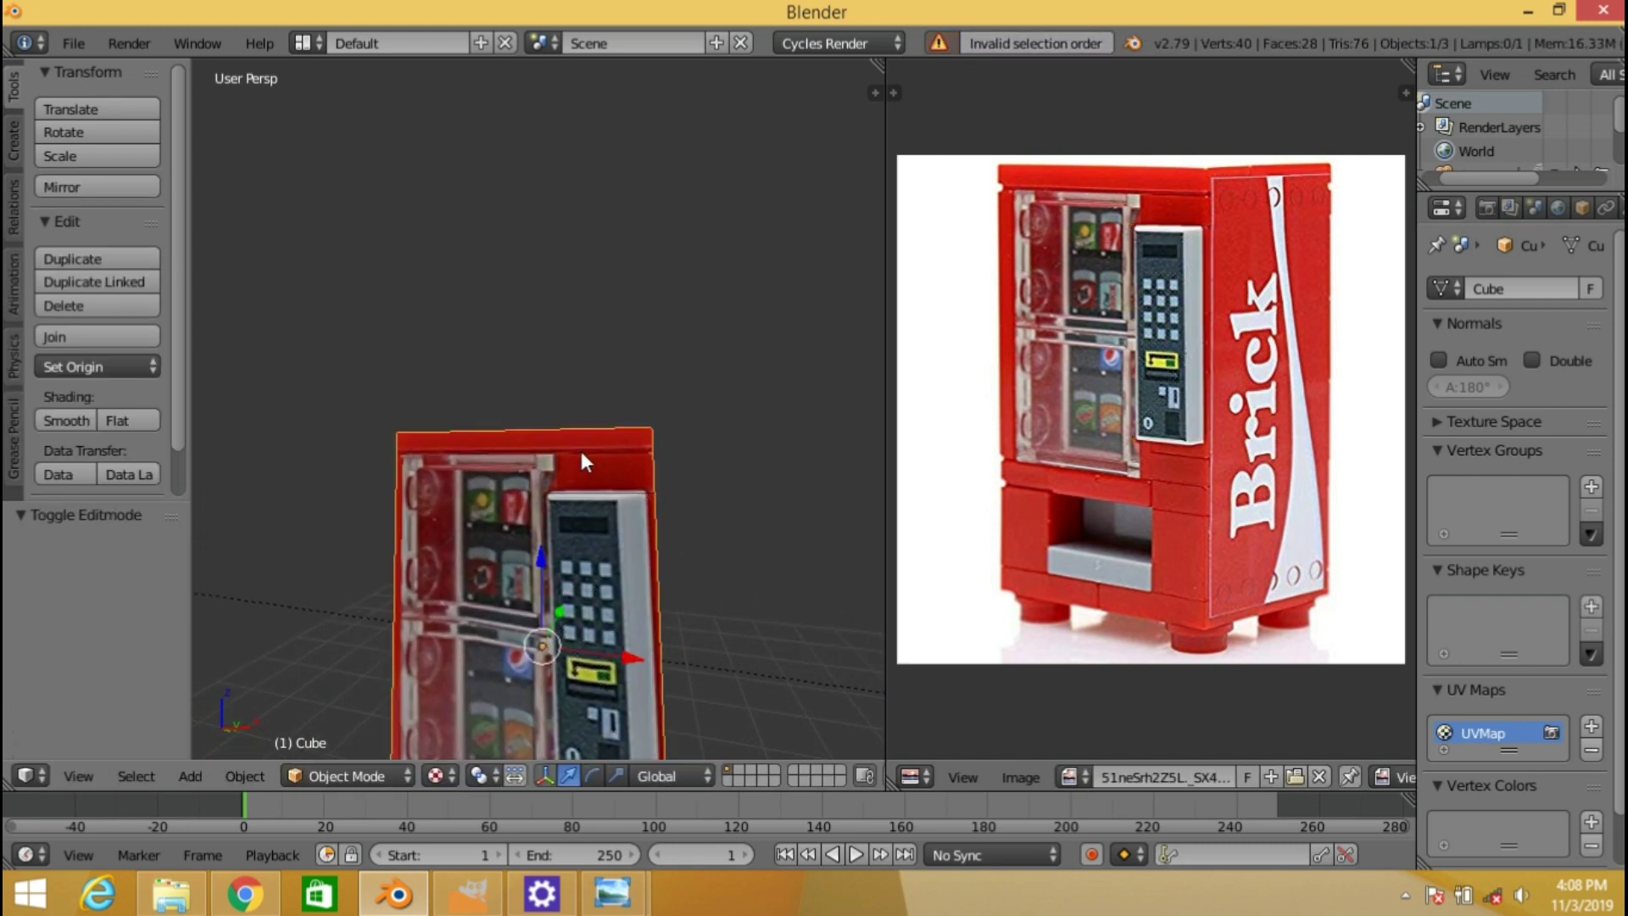
key(Tab)
right_click(581, 451)
key(k)
click(653, 452)
click(409, 450)
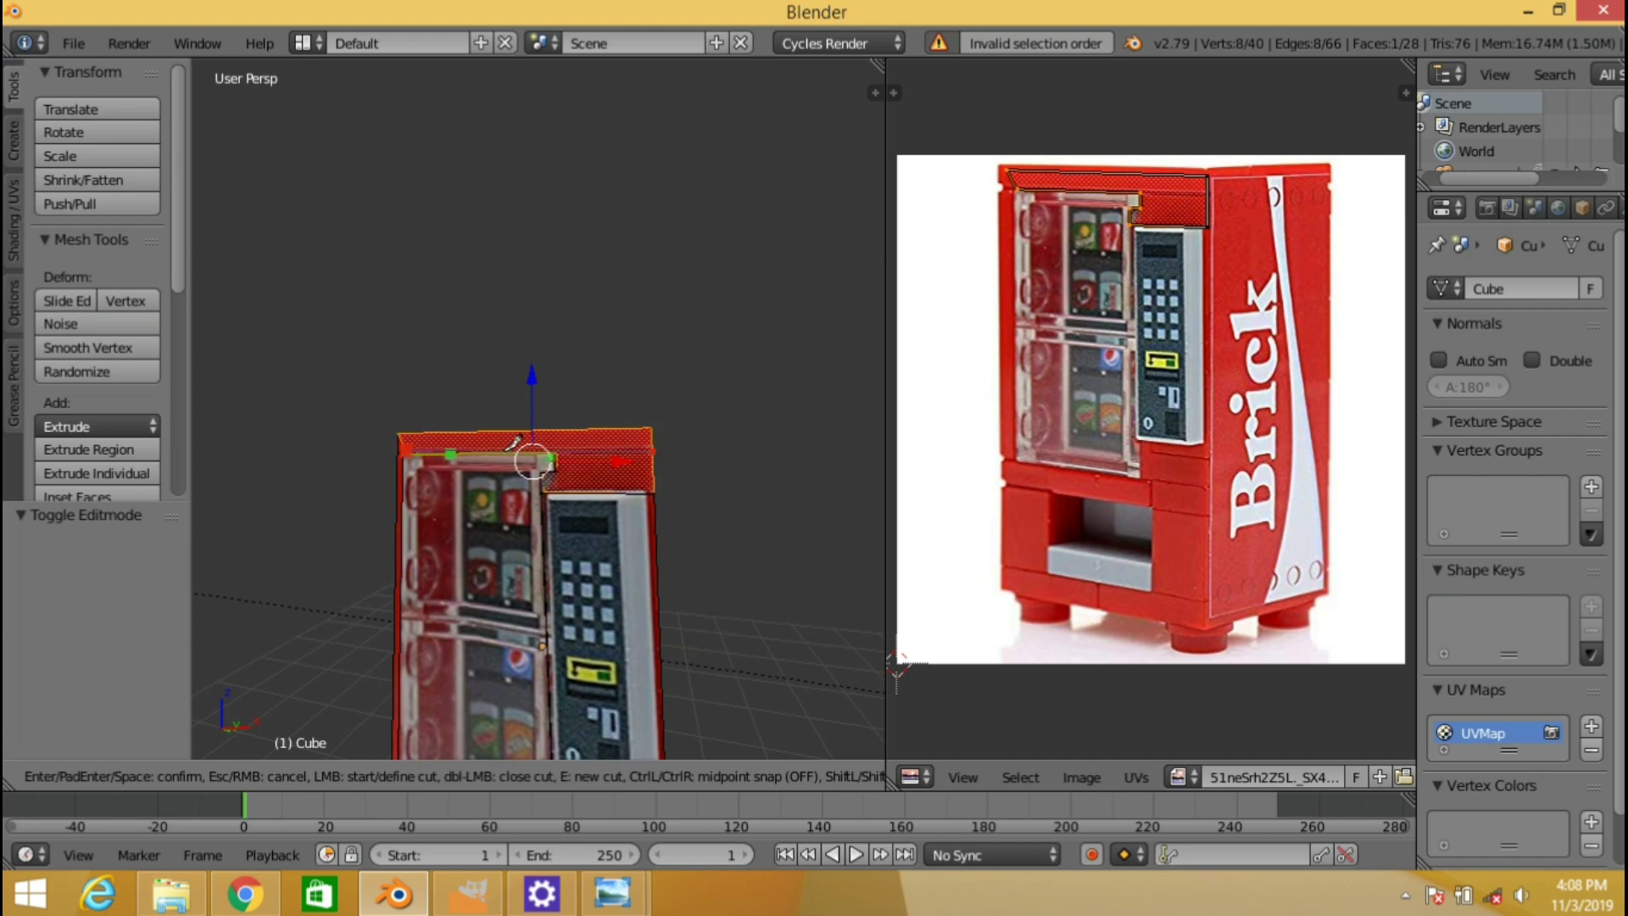
key(Return)
right_click(548, 430)
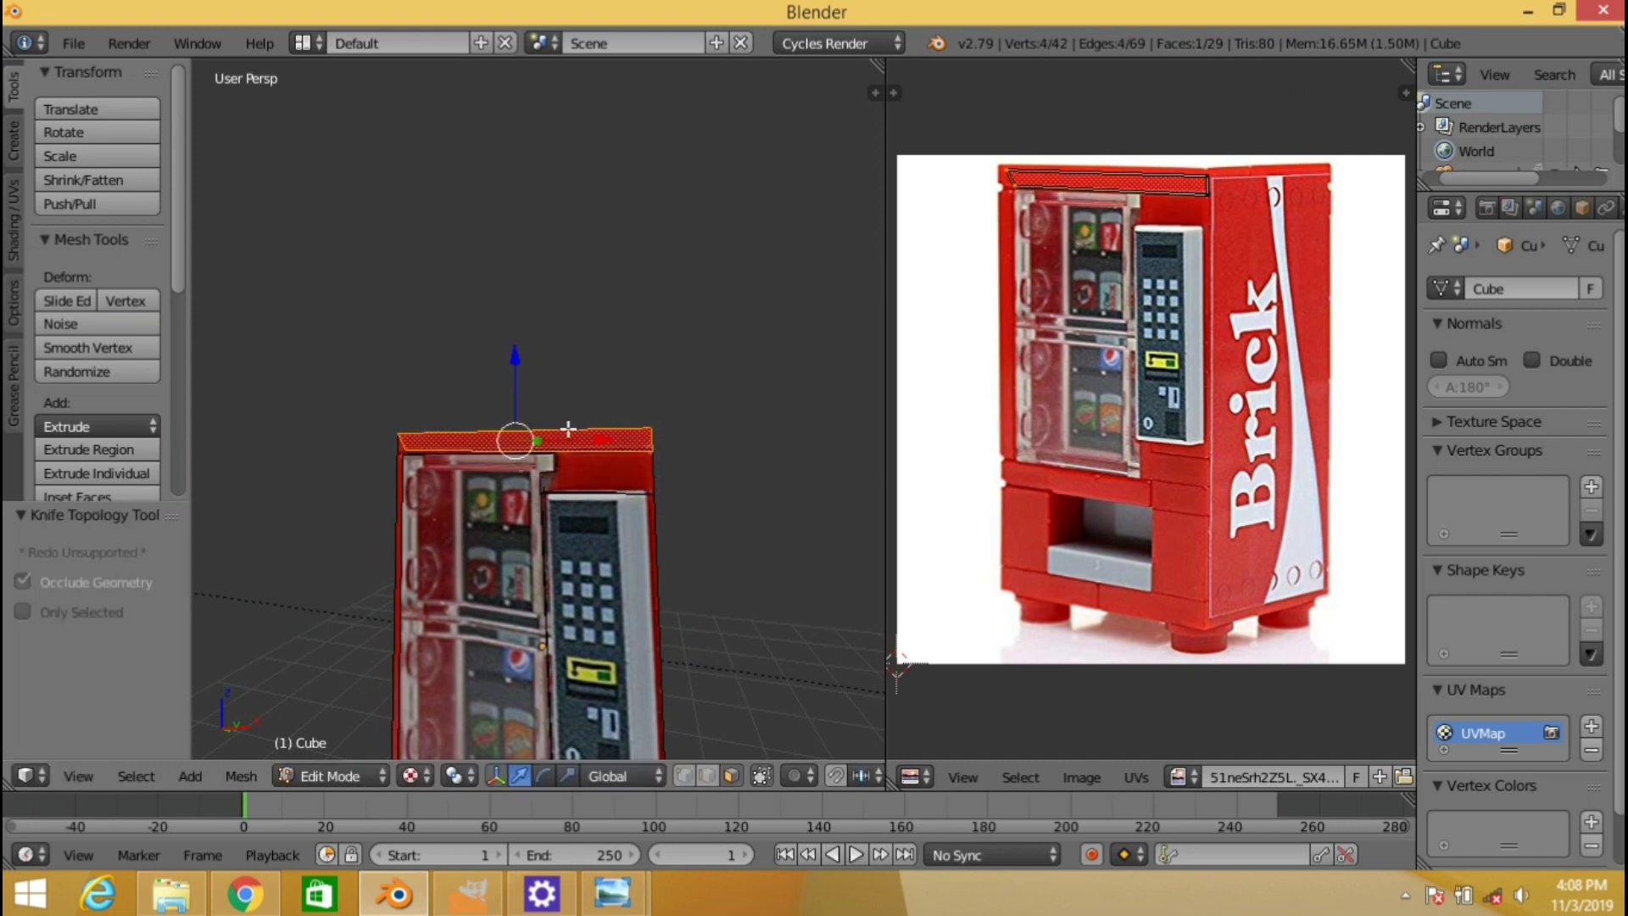
key(e)
key(Tab)
Cut a ledge across the bottom front face and extrude it outward
key(shift+f)
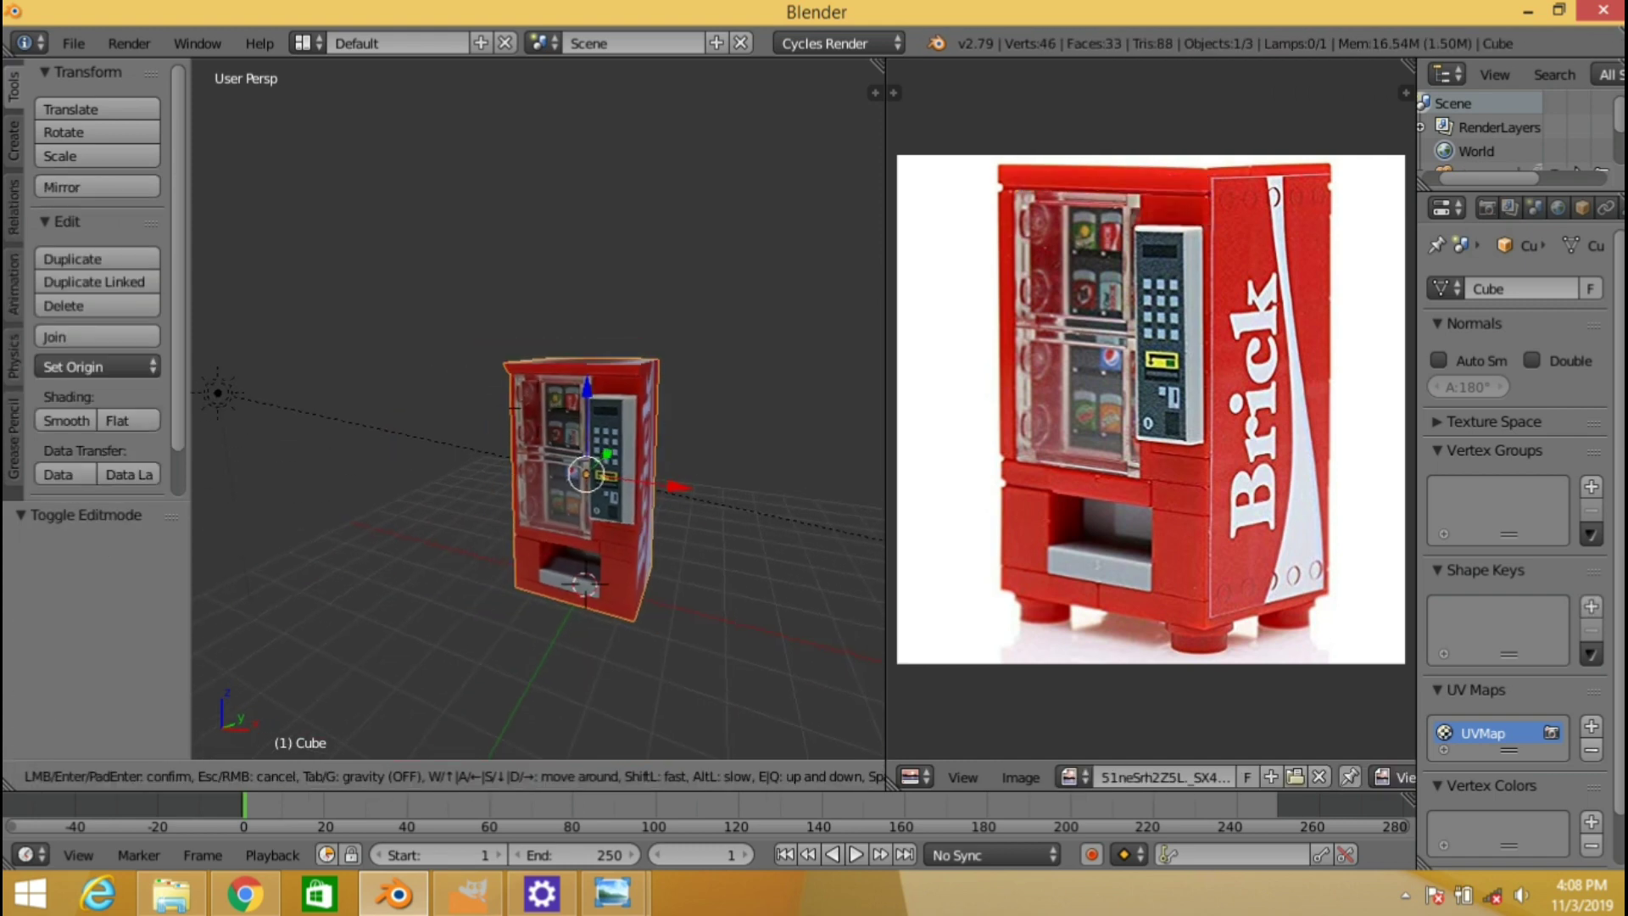
click(540, 416)
key(shift+z)
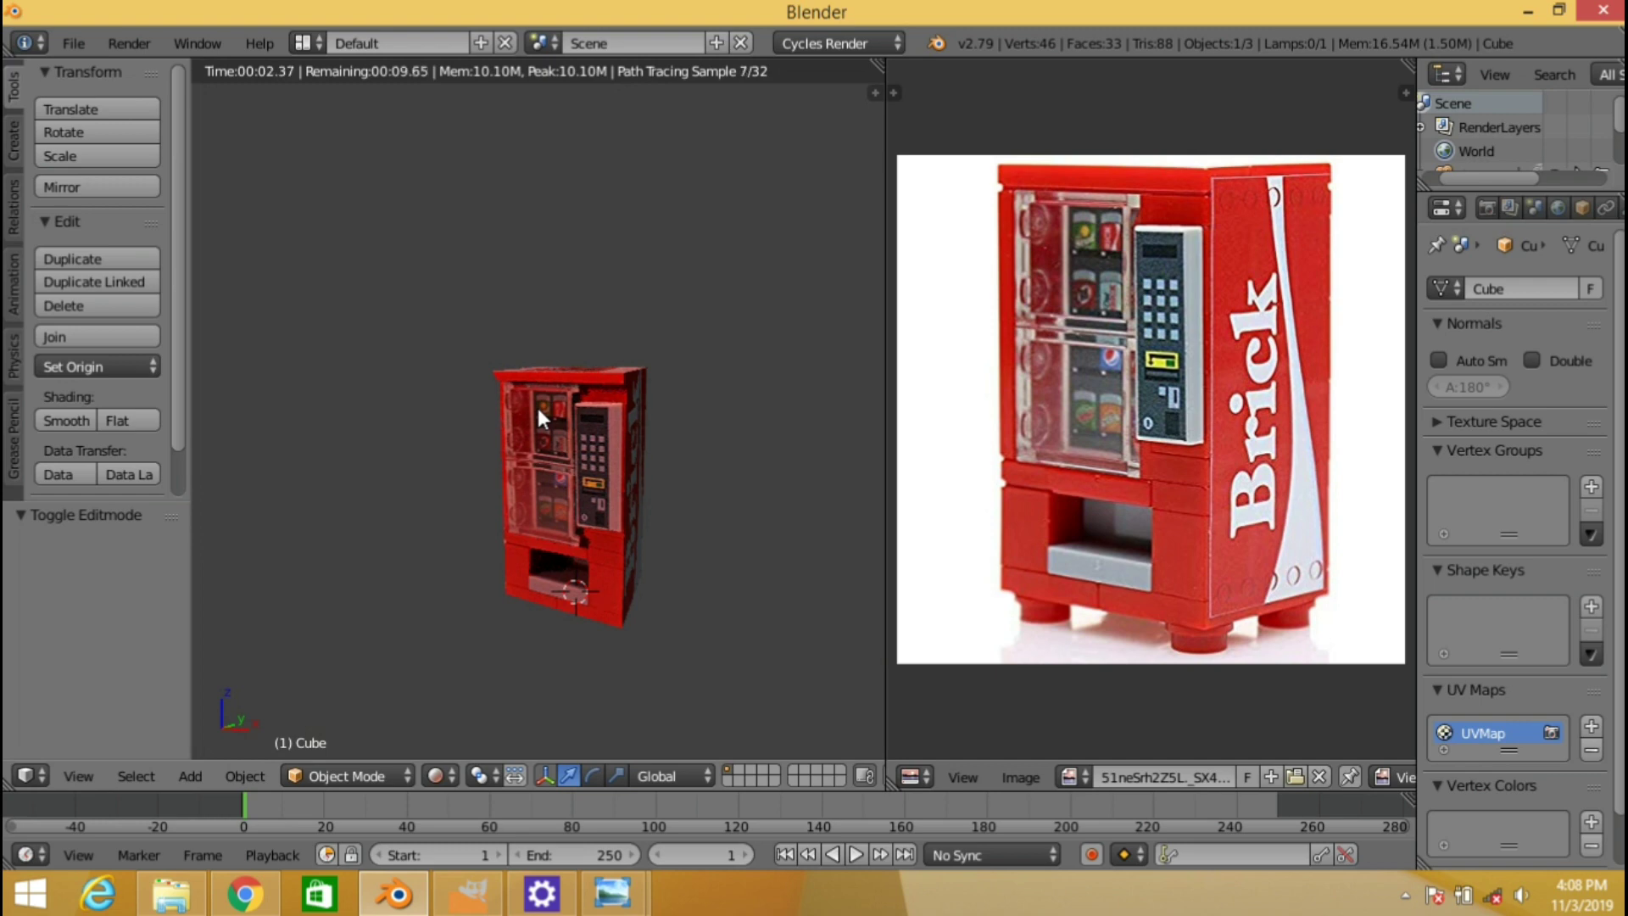
key(shift+z)
key(shift+f)
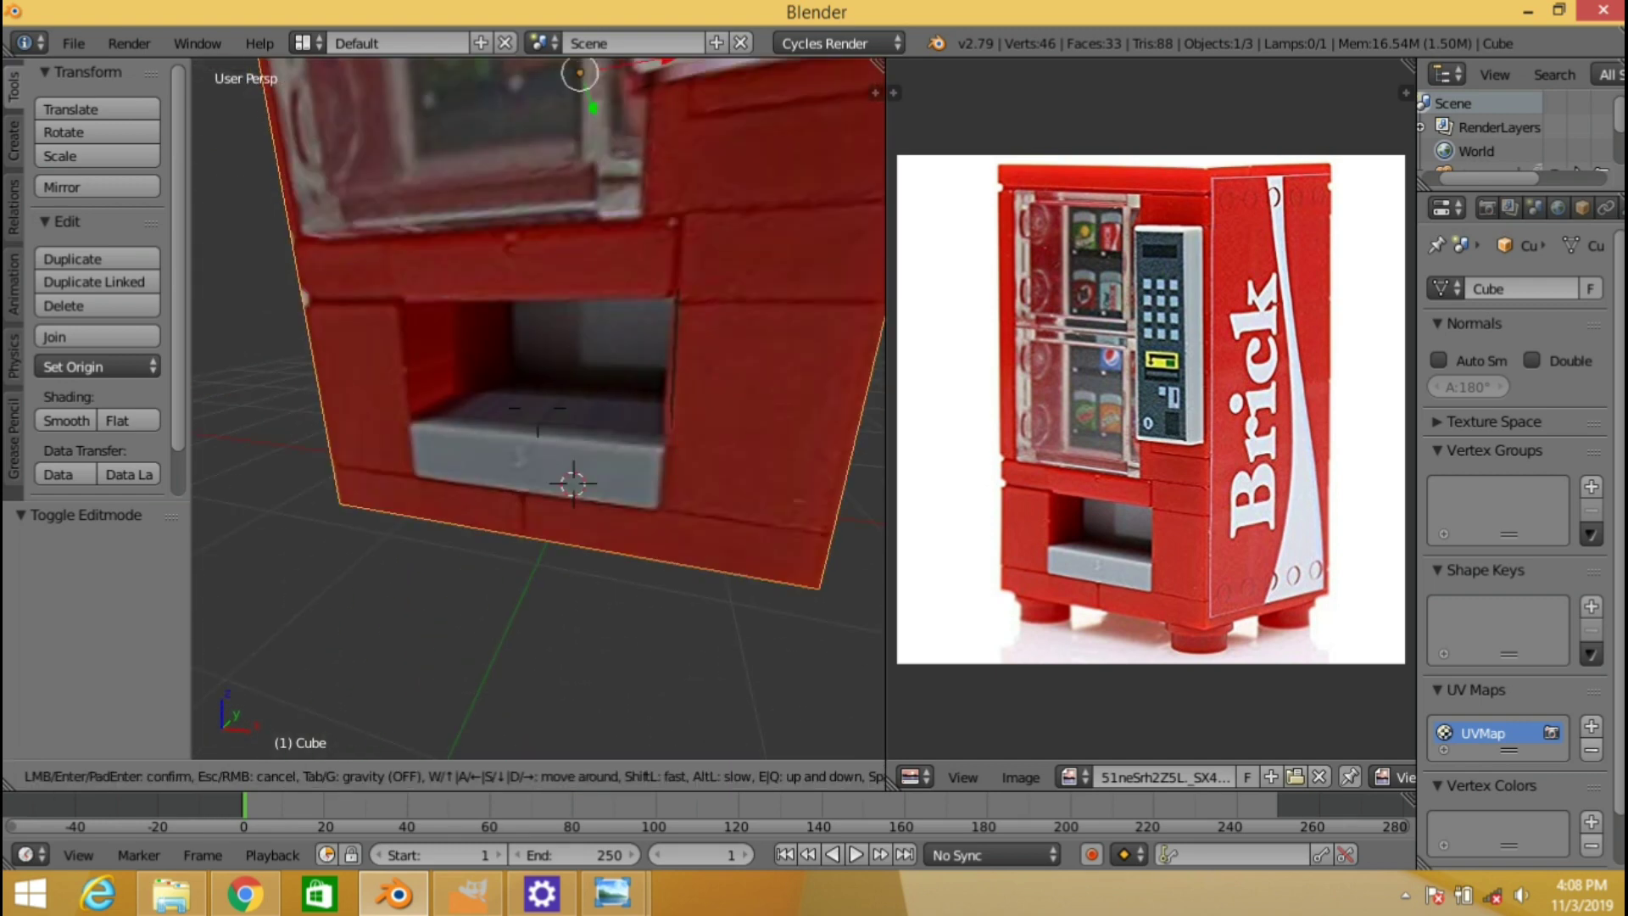
click(538, 408)
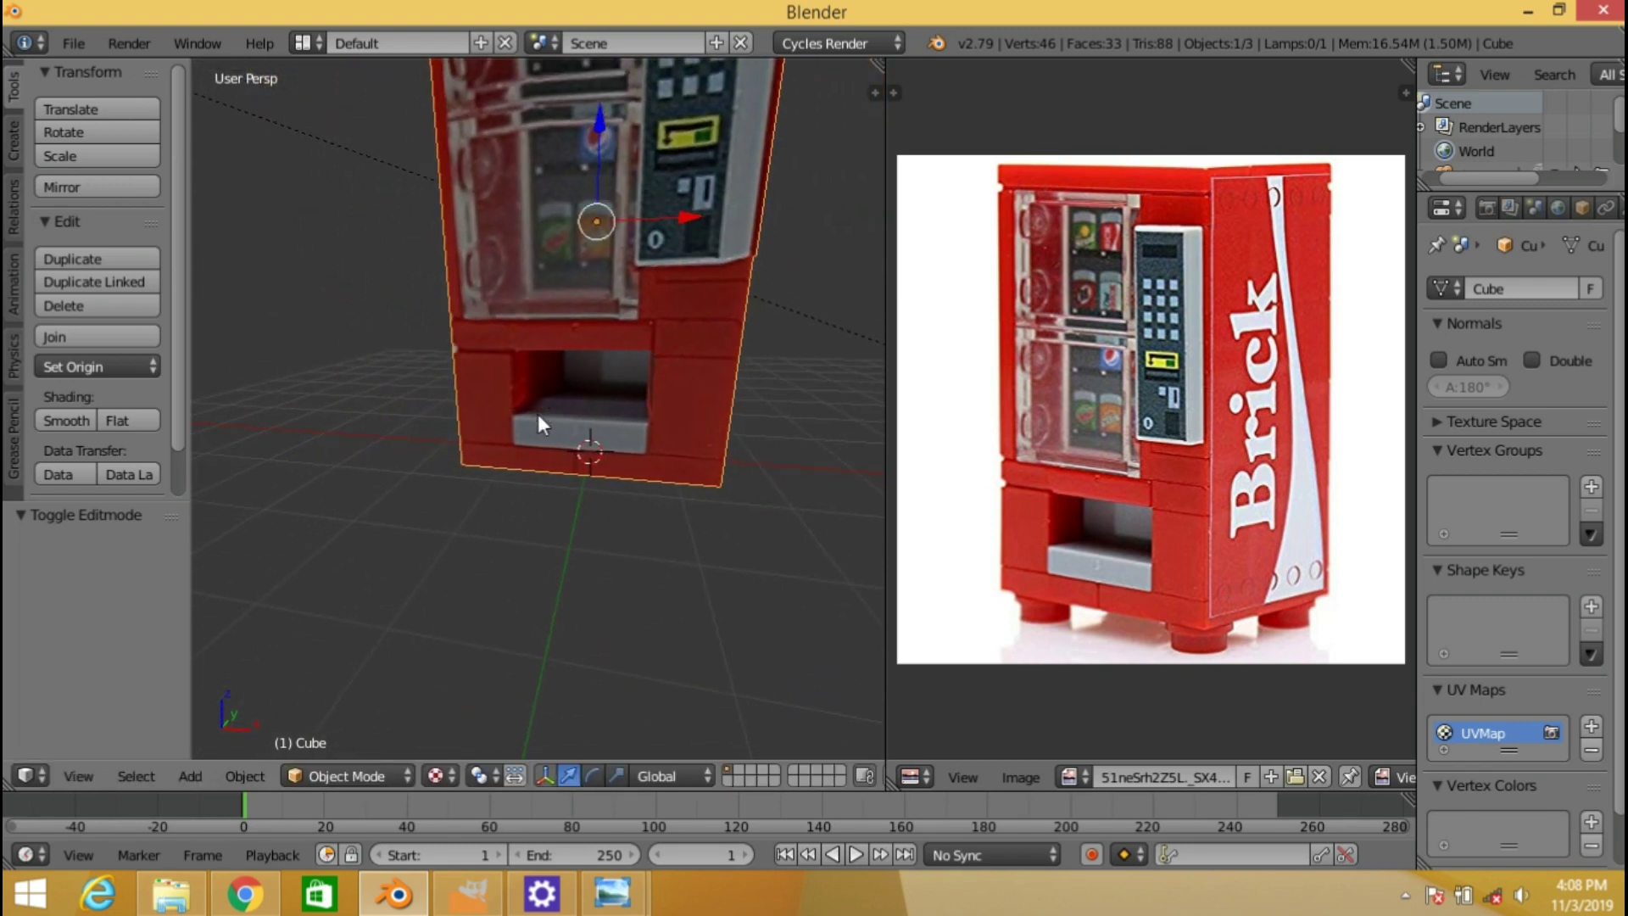
key(Tab)
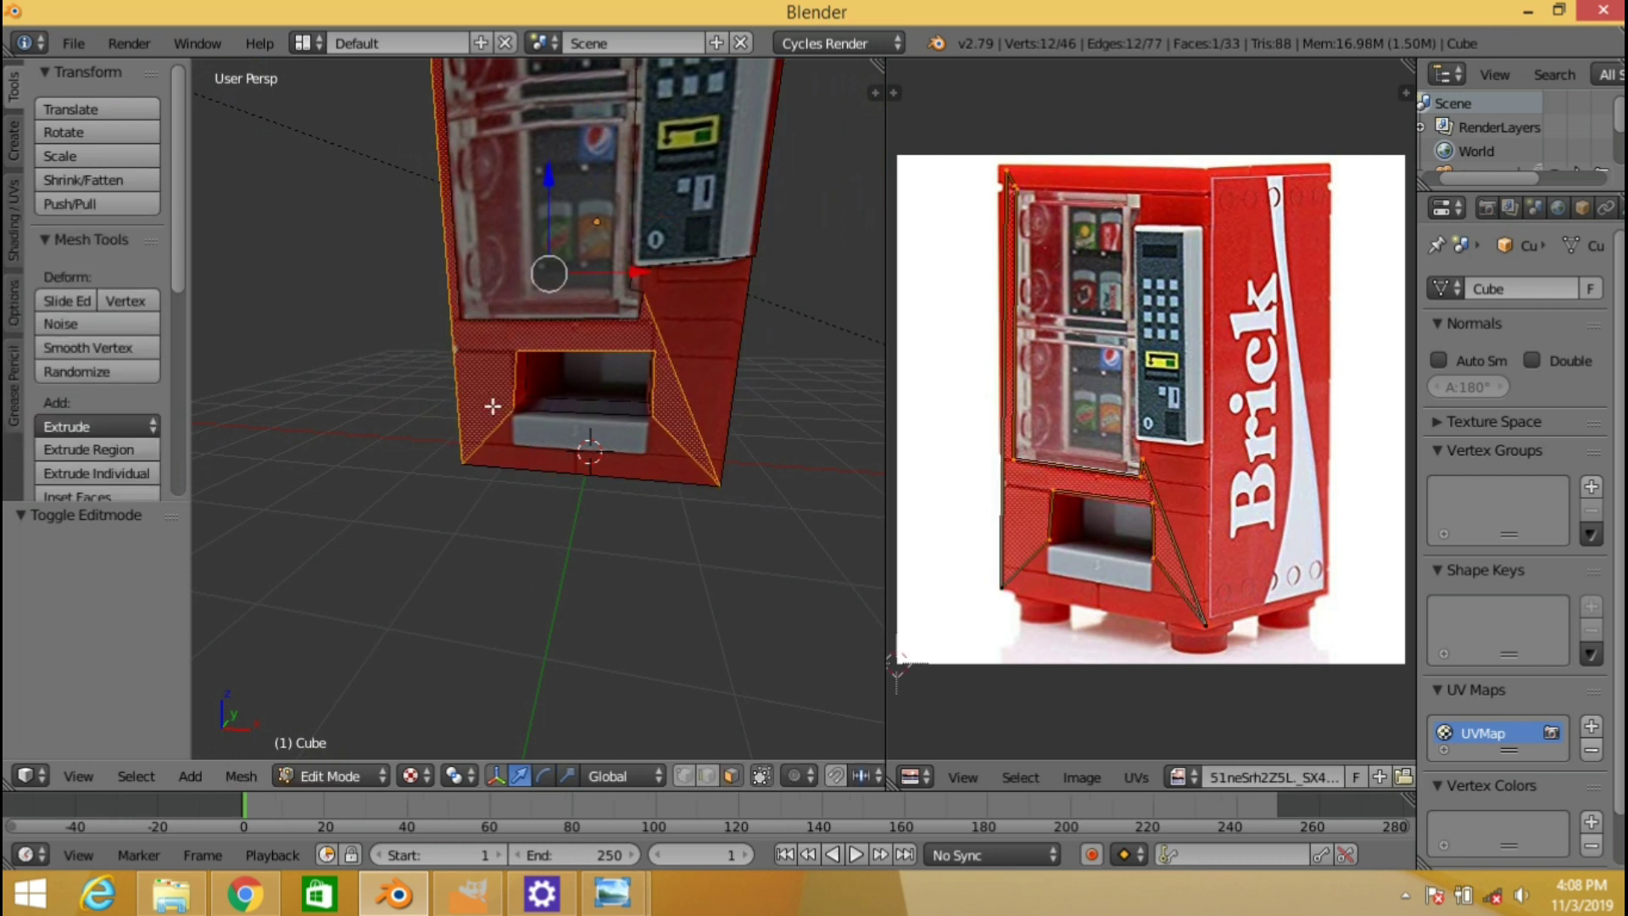
right_click(521, 438)
key(k)
click(463, 439)
click(726, 458)
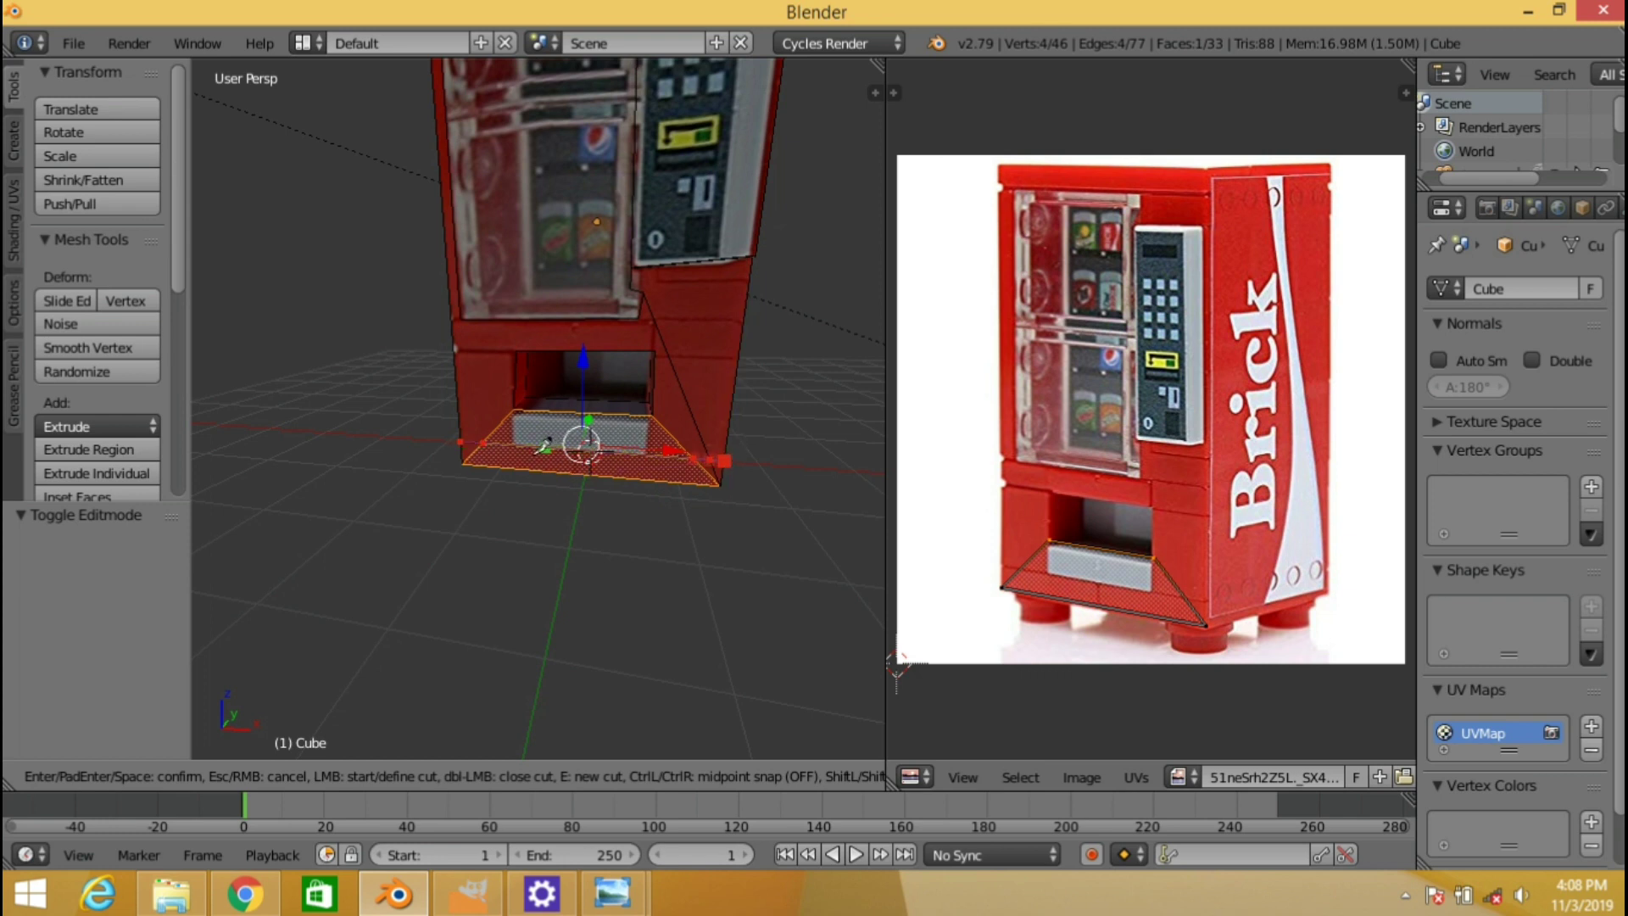
key(Return)
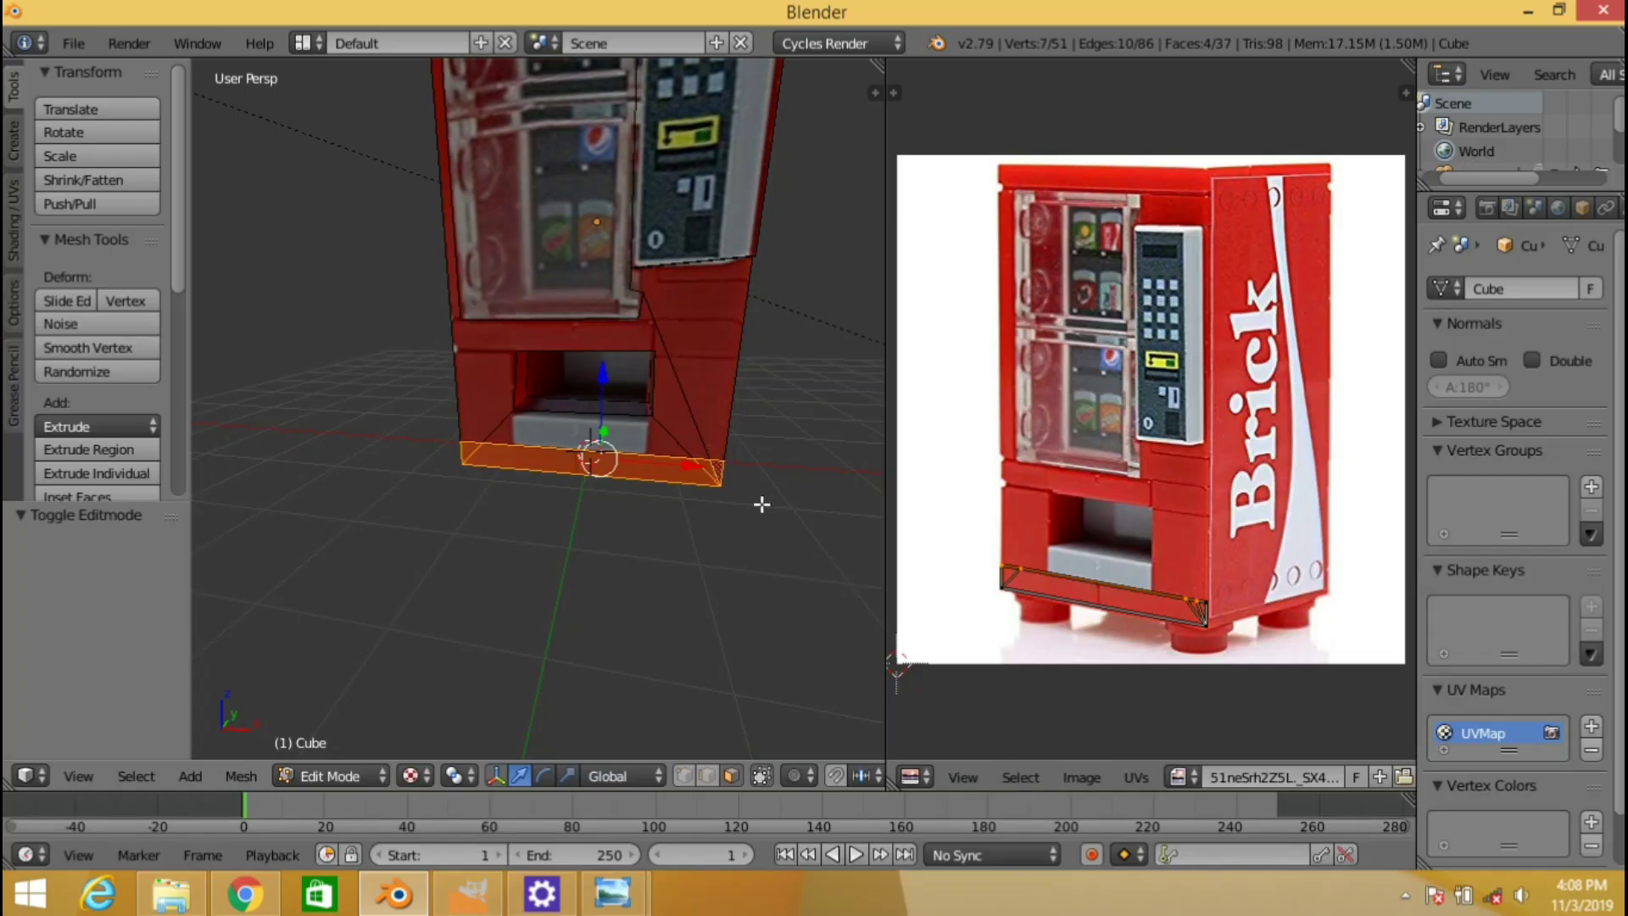
key(e)
click(752, 509)
key(Tab)
Knife-cut along the white curved stripe on the Brick logo side face
scroll(675, 507, down, 4)
key(shift+z)
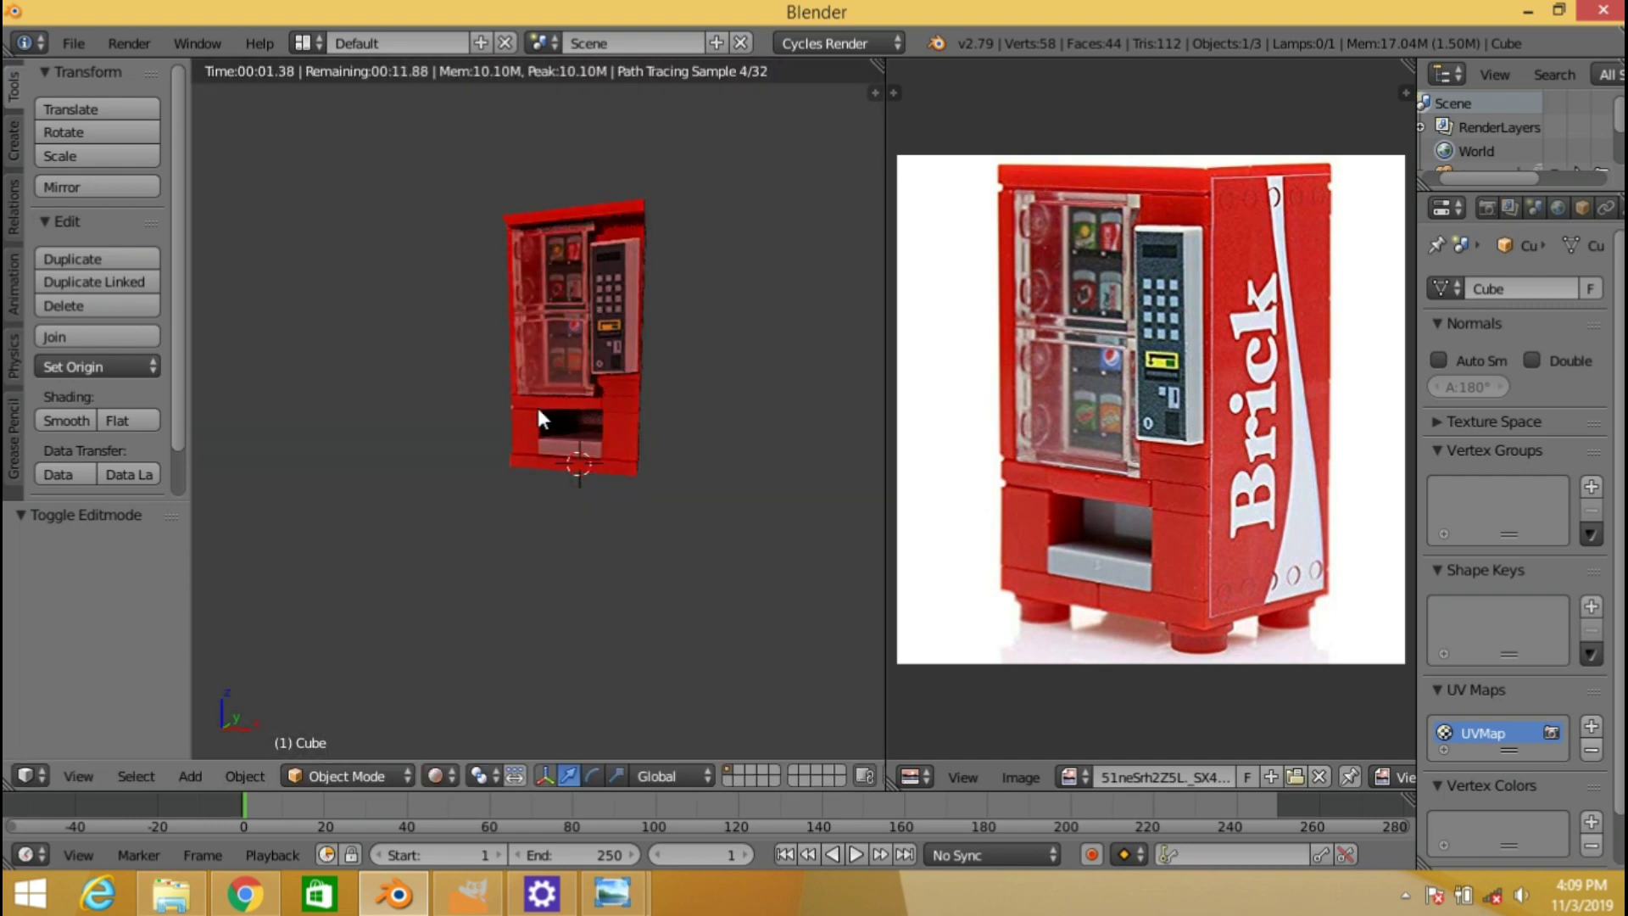
key(shift+z)
key(shift+f)
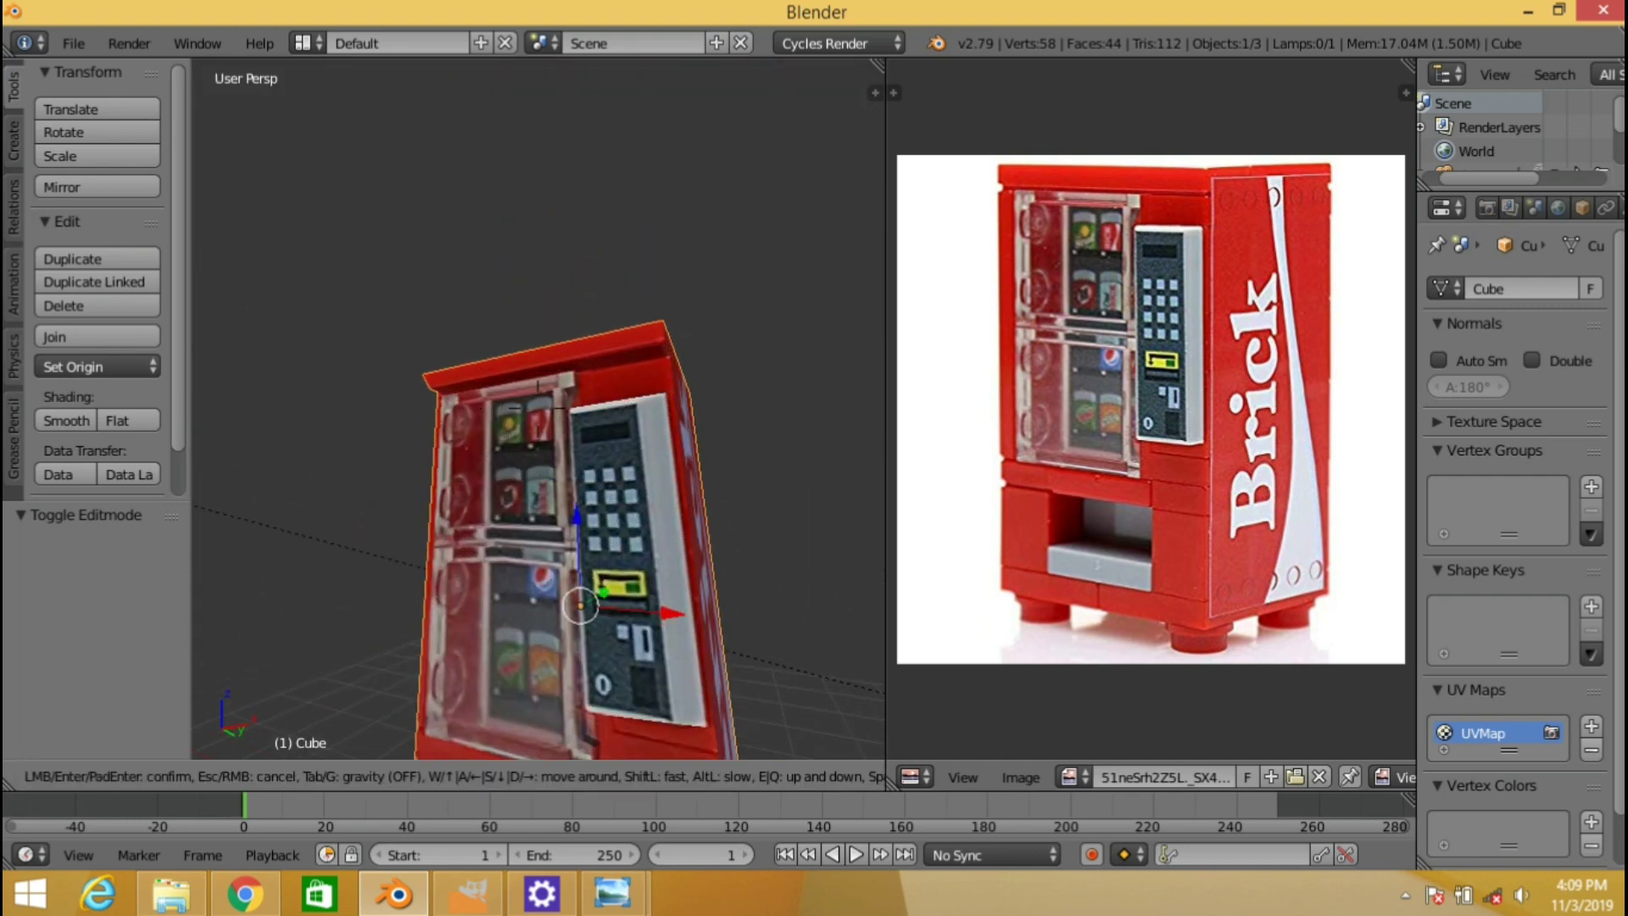
click(536, 404)
key(shift+z)
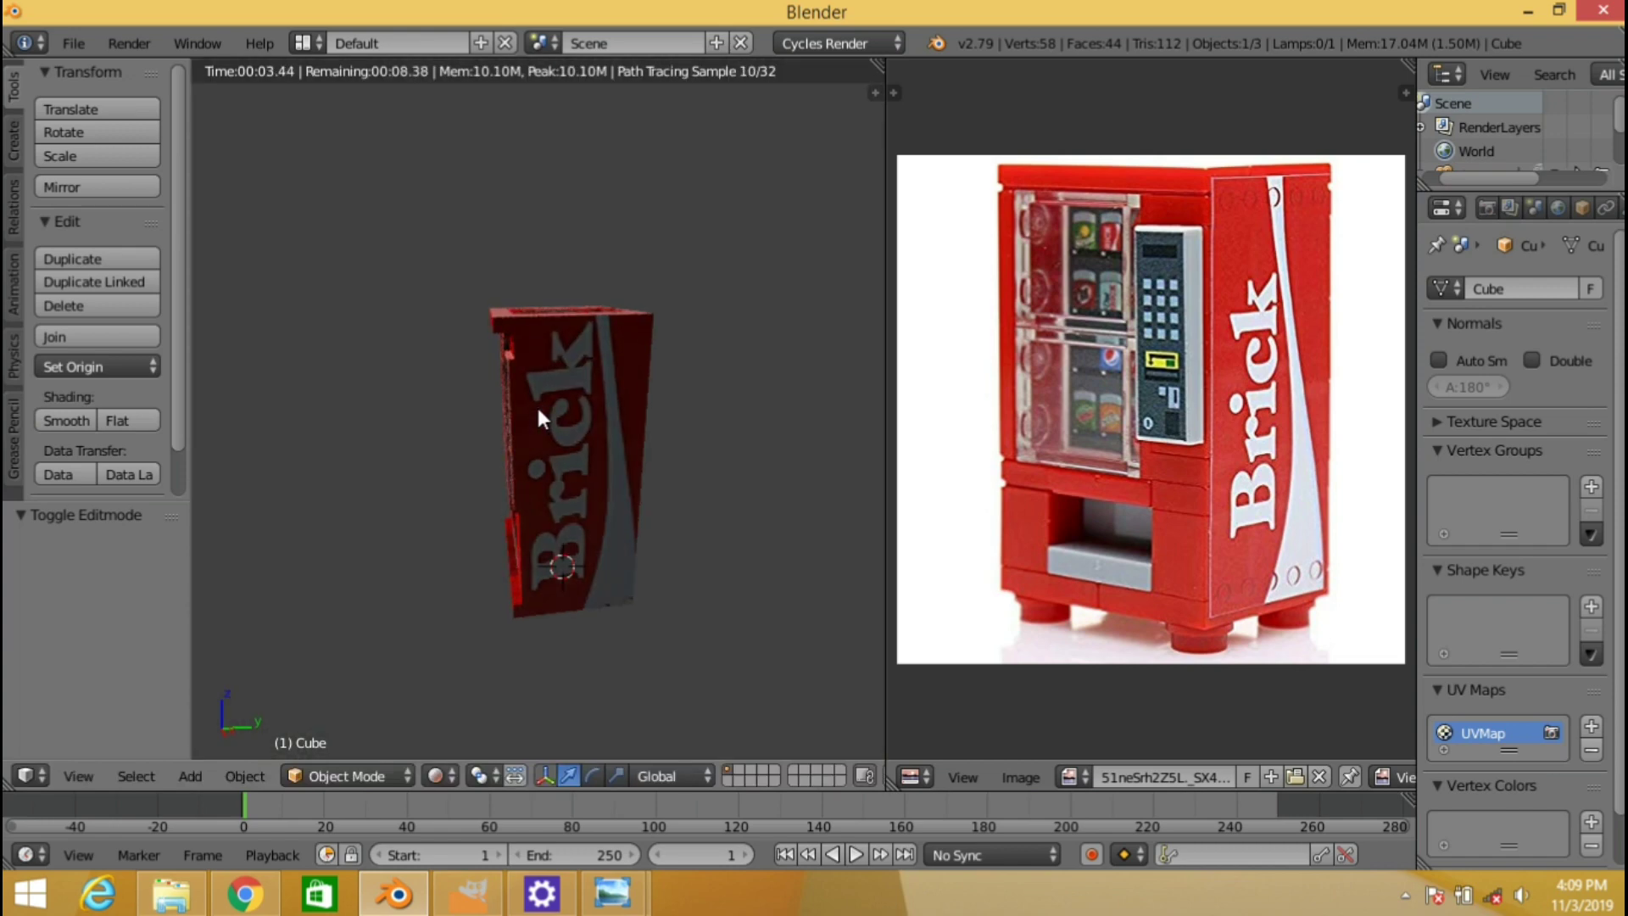
key(shift+z)
key(Tab)
right_click(603, 459)
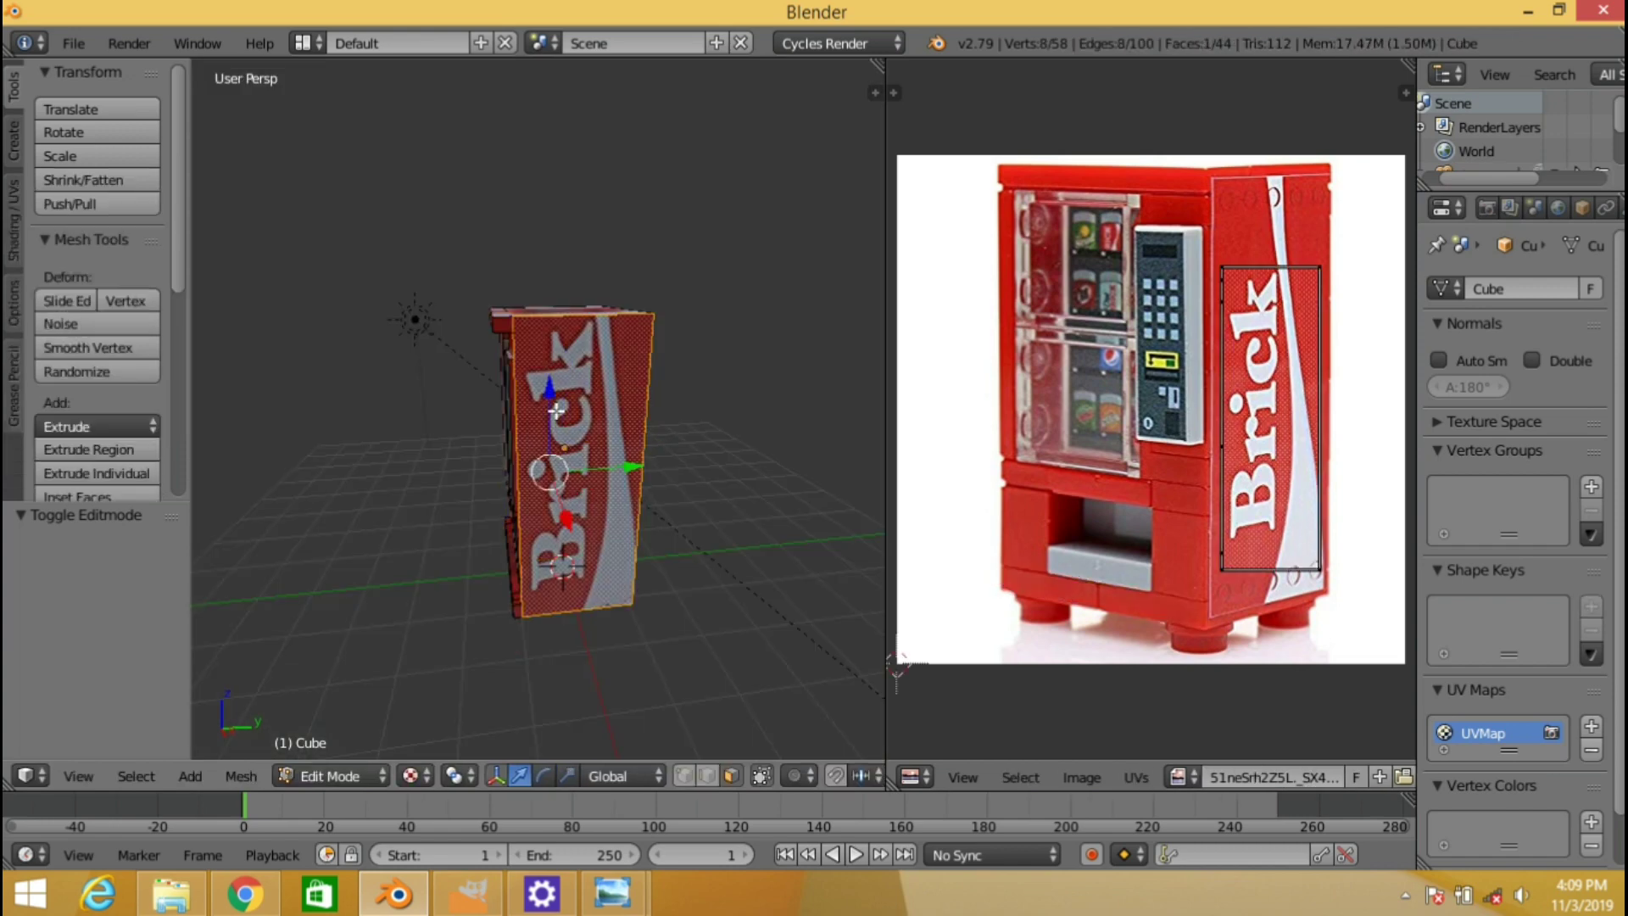
key(k)
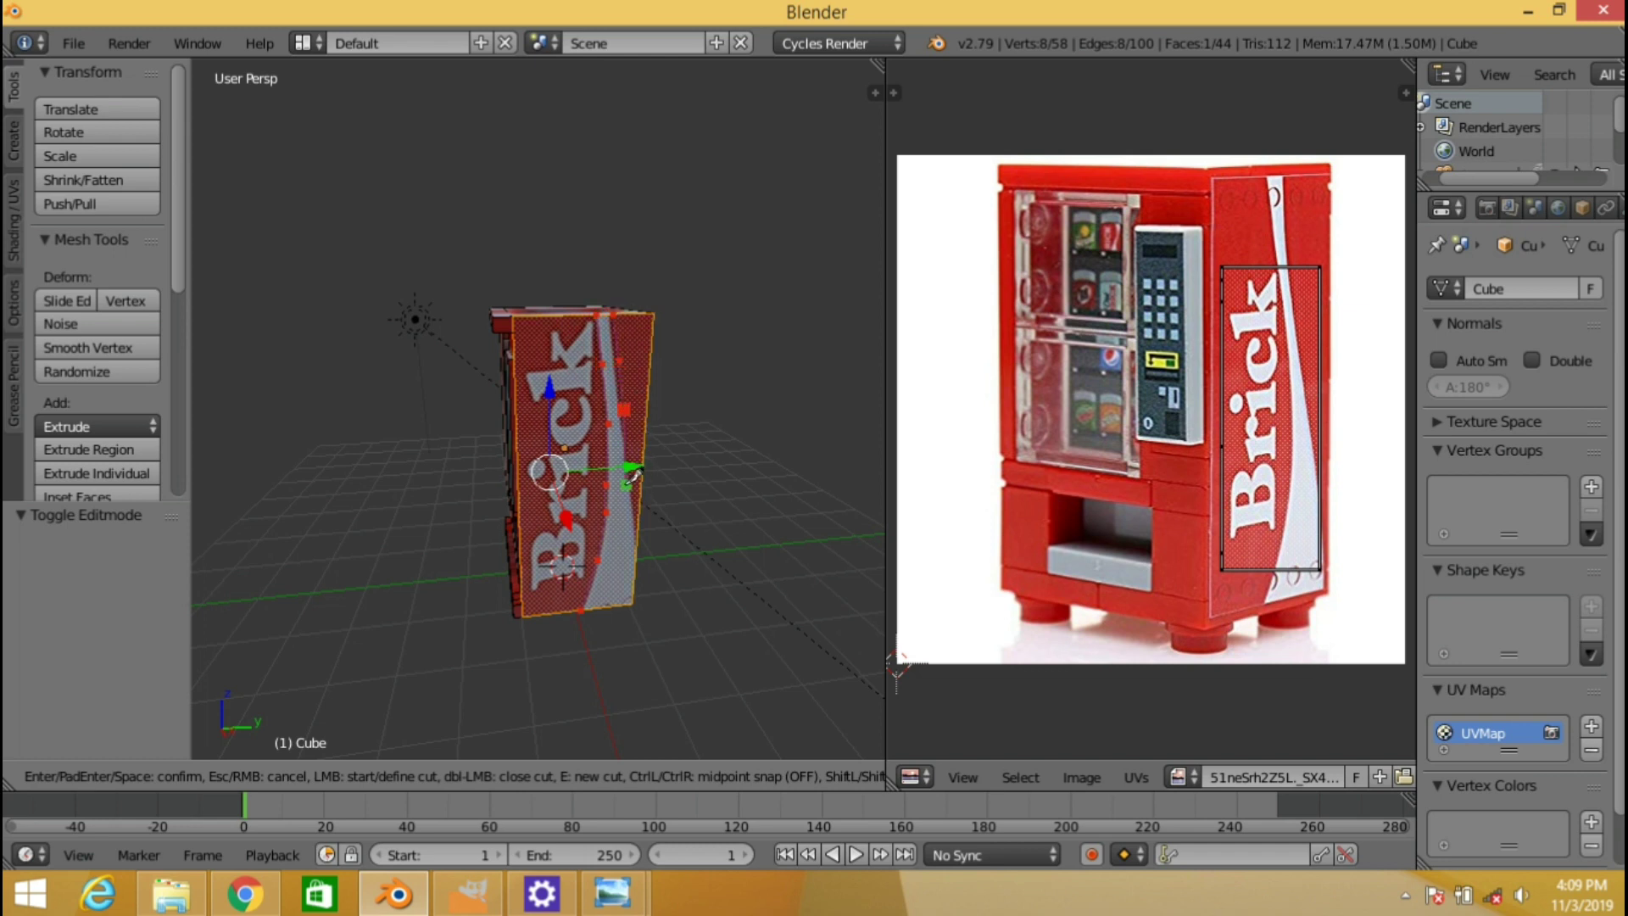
click(632, 611)
key(Return)
Extrude the white stripe face outward and check it in rendered preview
key(Tab)
key(Tab)
right_click(621, 536)
key(e)
click(679, 572)
key(Tab)
key(shift+z)
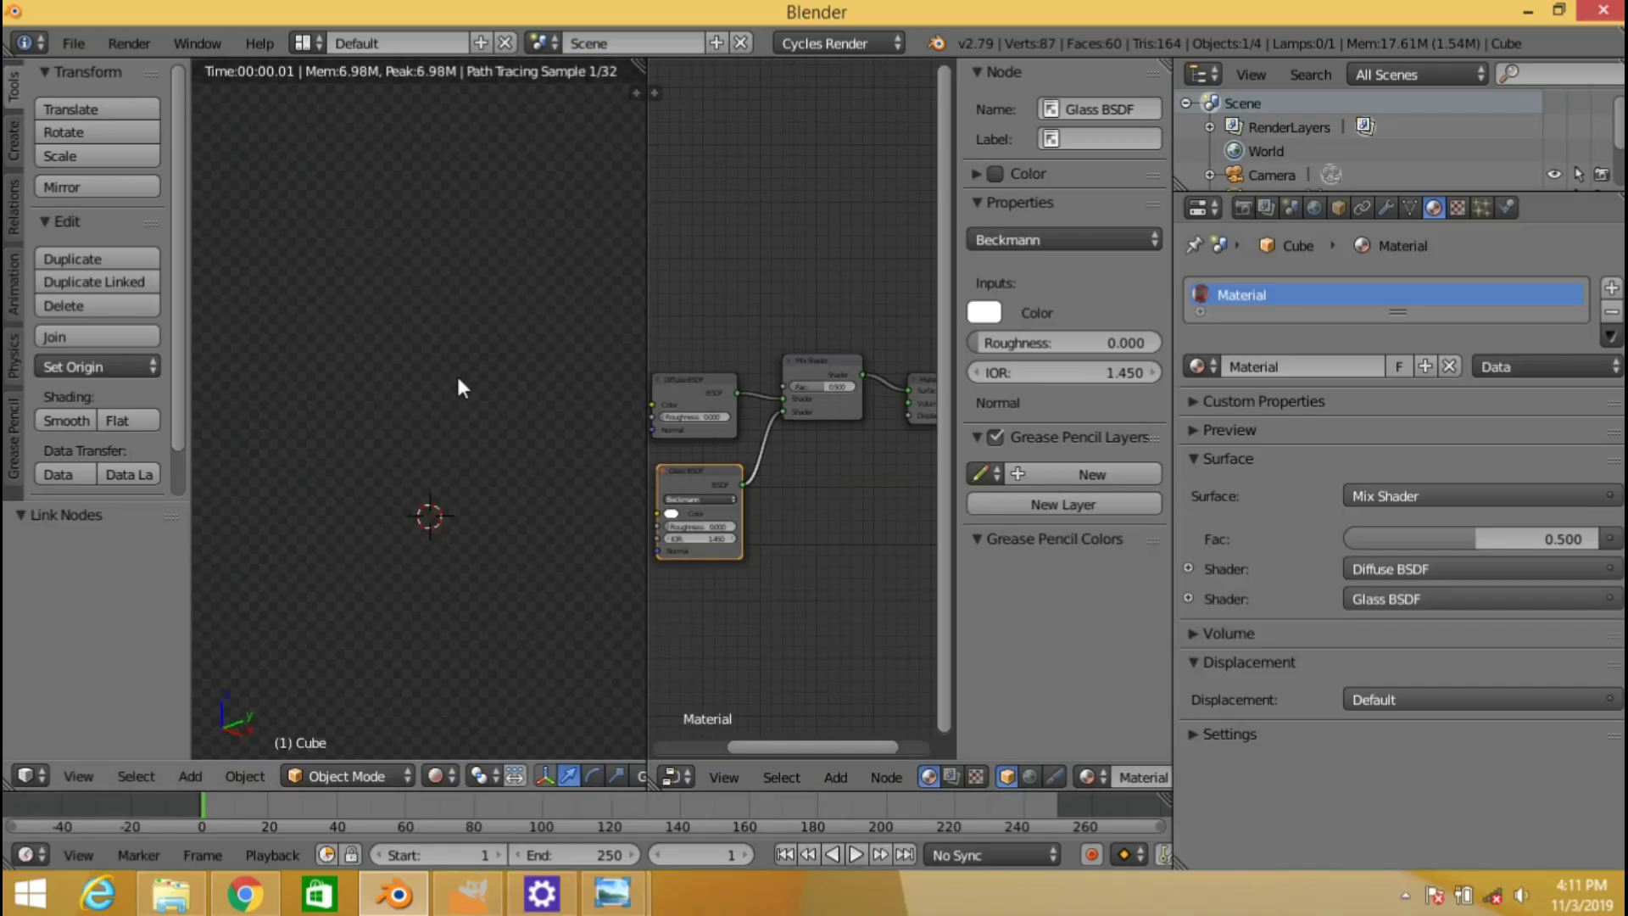
Lower the Mix Shader factor to about 0.145 and add a second, empty material slot
drag(1468, 539, 1384, 539)
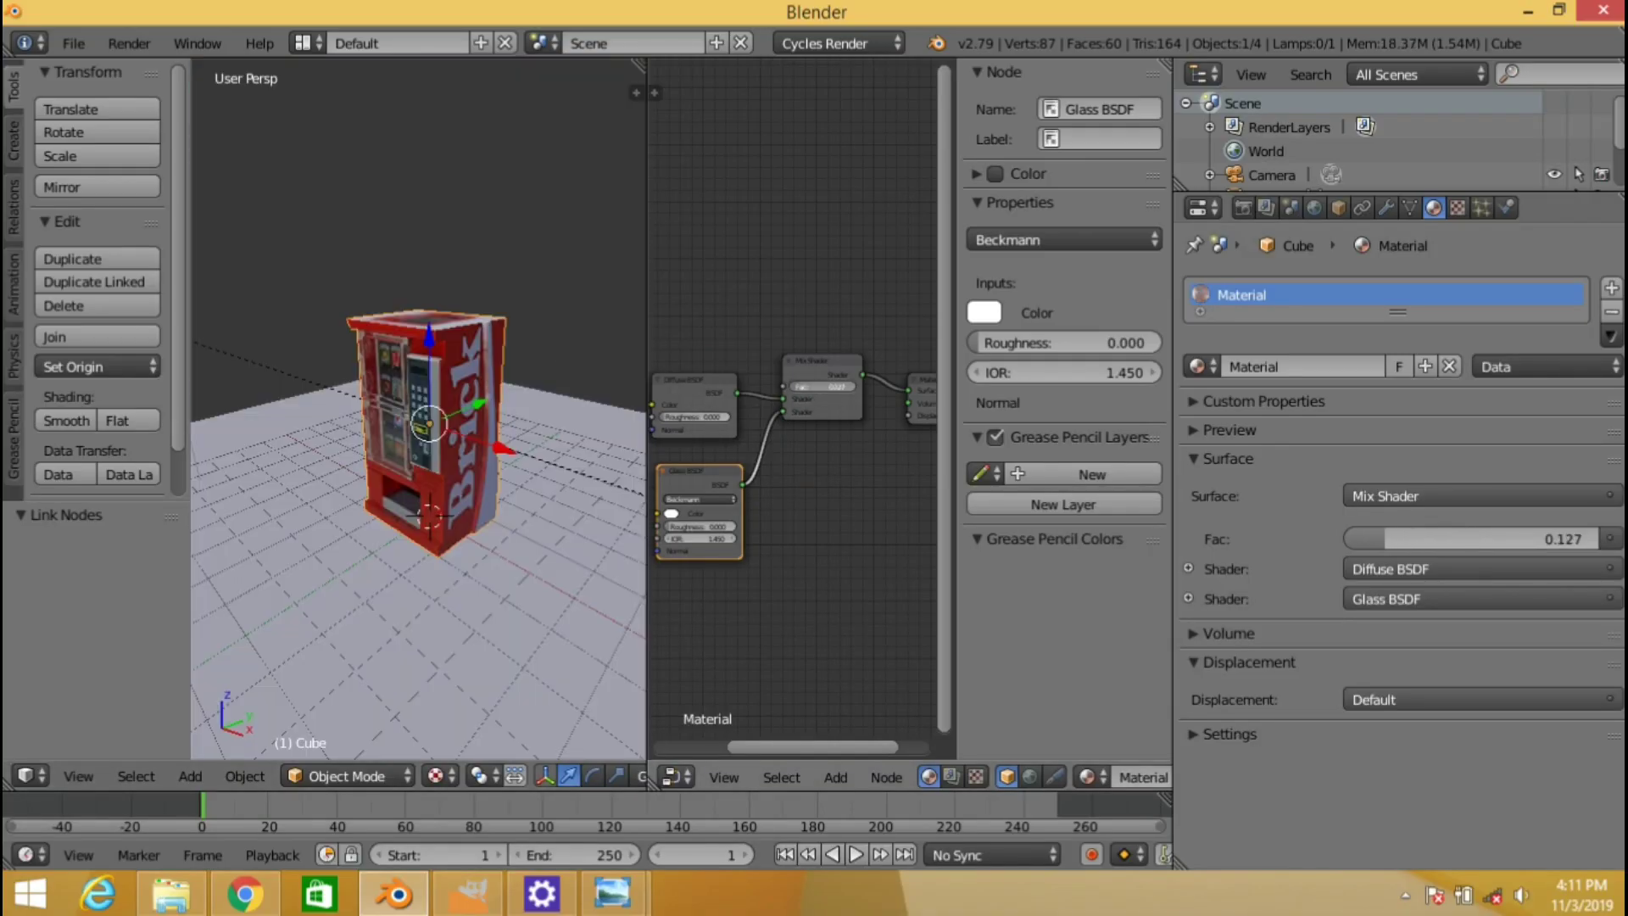
key(shift+z)
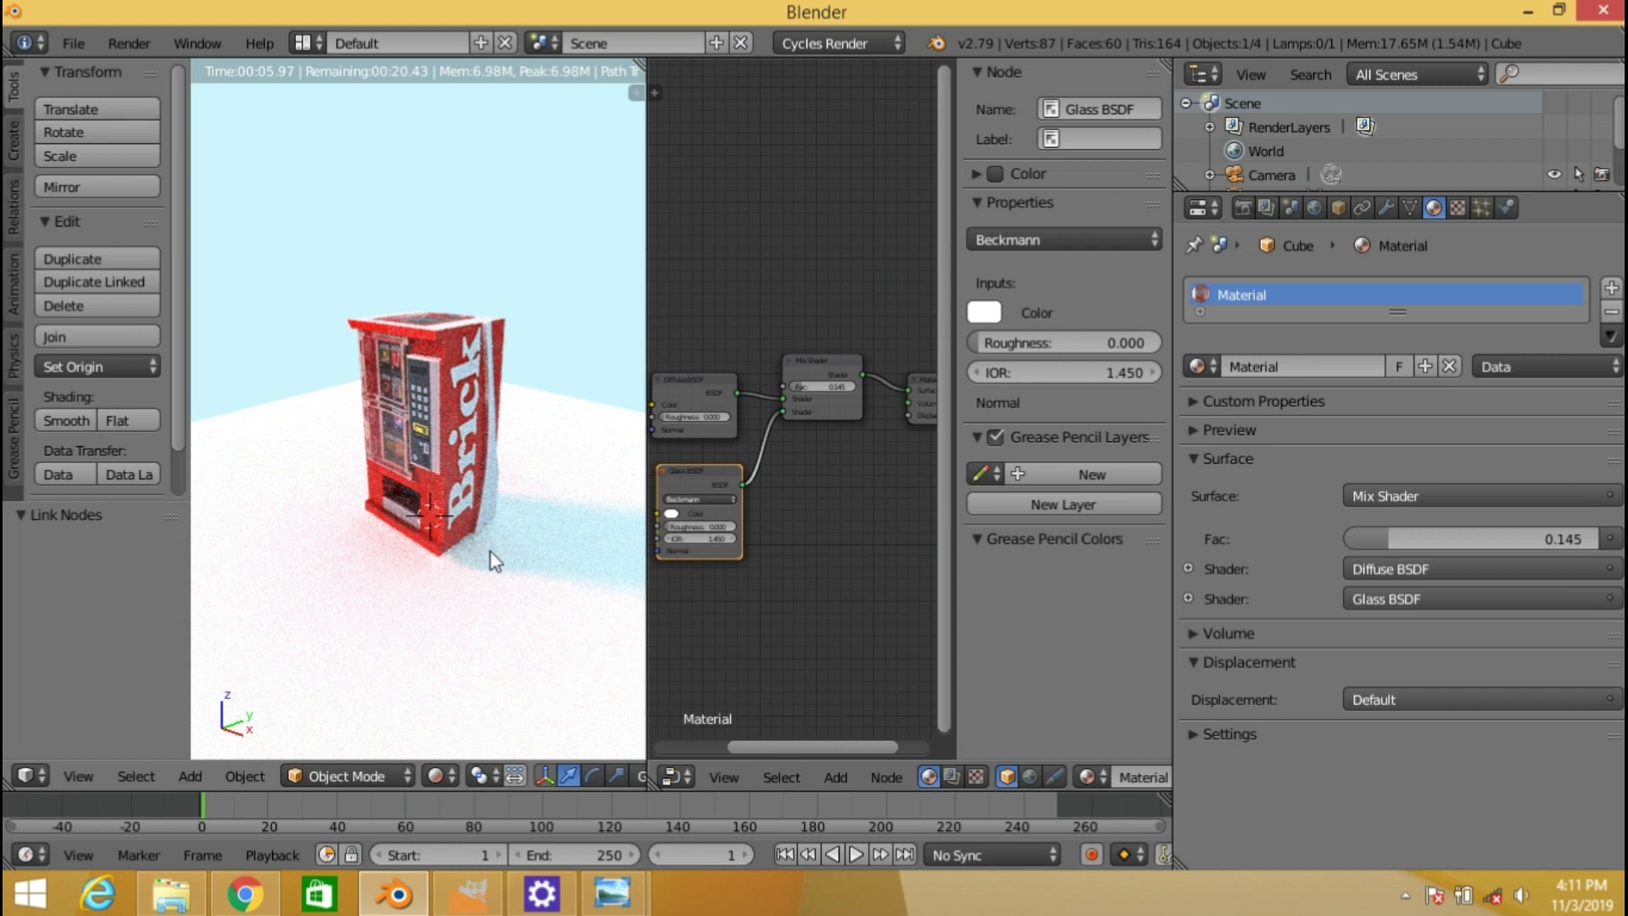
key(shift+z)
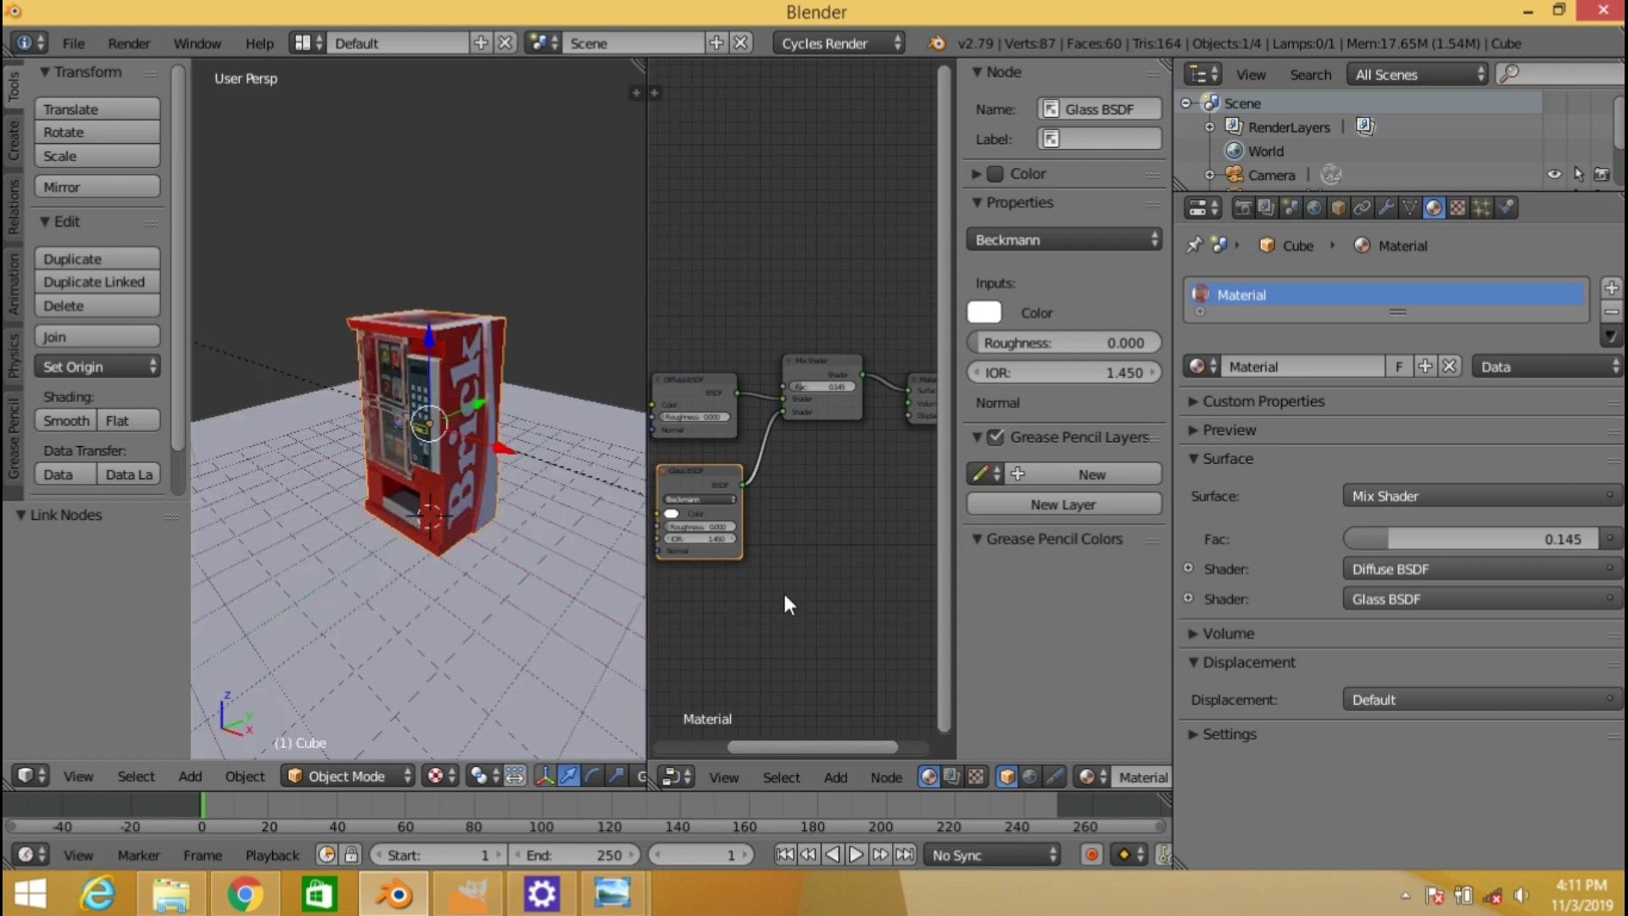
click(1611, 288)
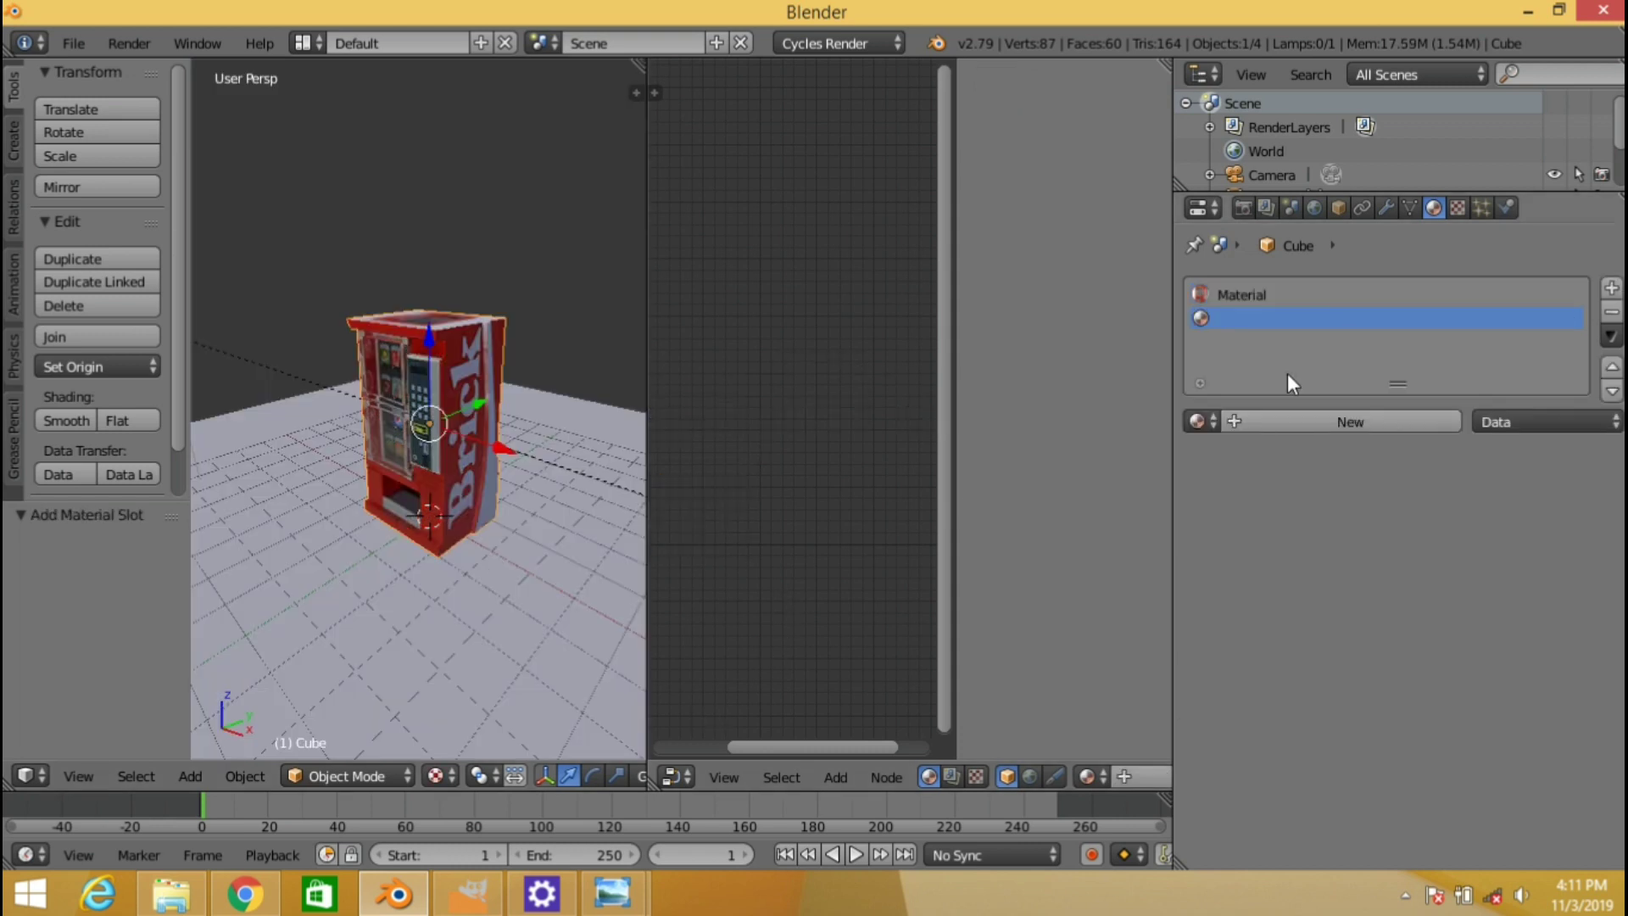
Create a new material in the empty slot and name it Glass
click(1280, 415)
double_click(1281, 422)
text(Gla)
key(Return)
Add a Glass BSDF and a Mix Shader node and connect the Glass BSDF into the mix
key(shift+a)
click(761, 556)
text(gk)
key(BackSpace)
text(la)
key(Return)
click(753, 485)
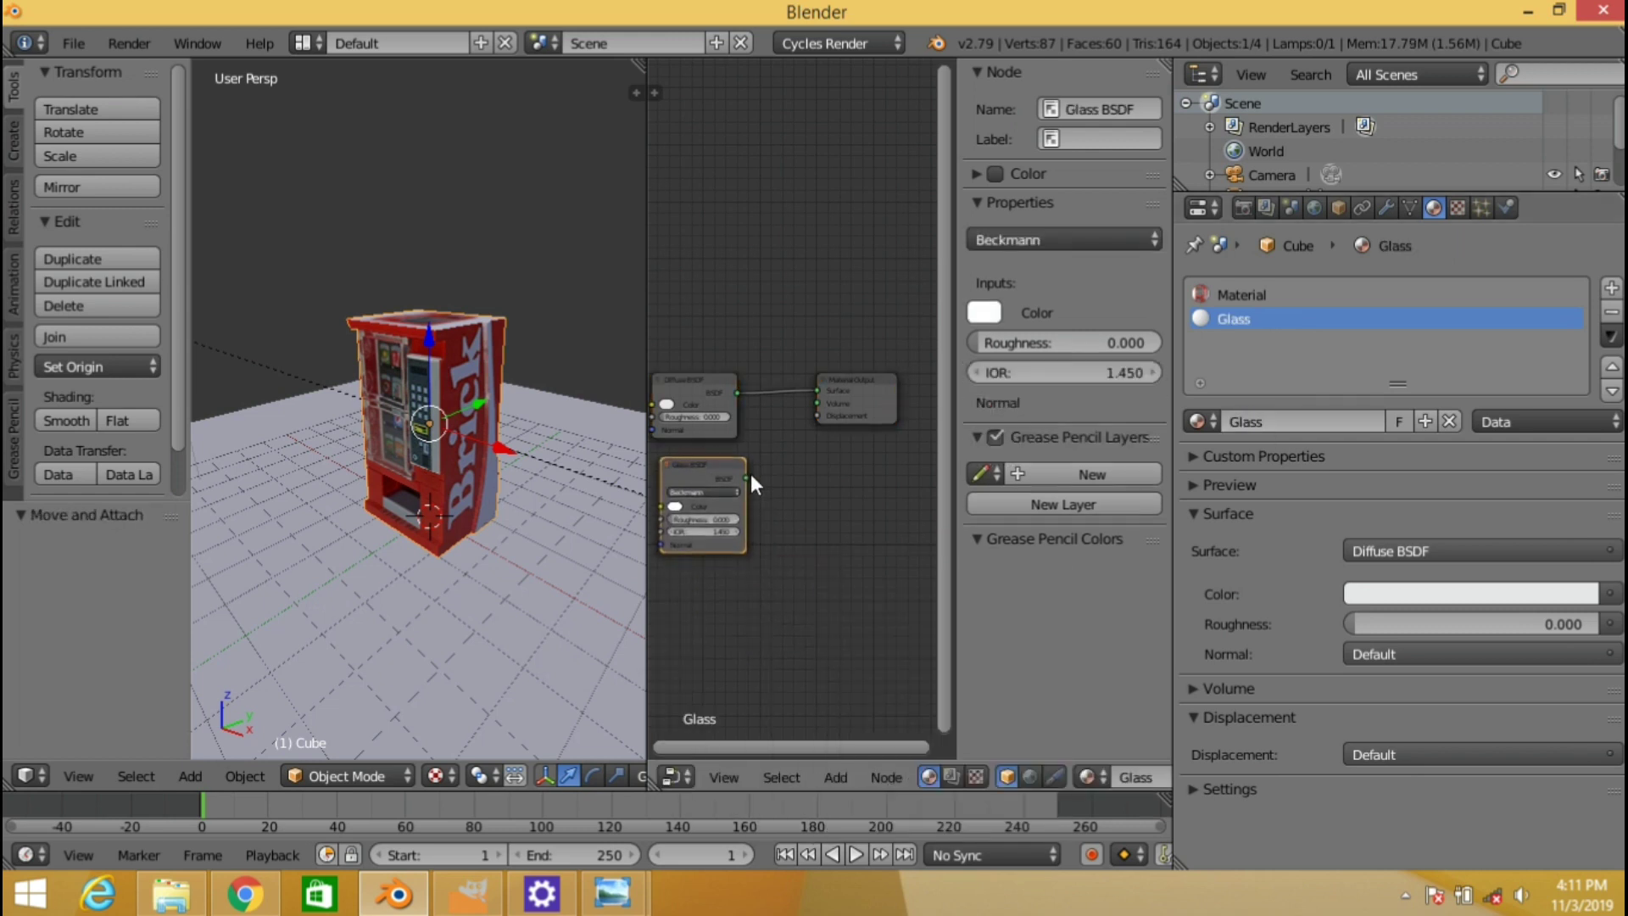
key(shift+a)
click(746, 470)
text(mix)
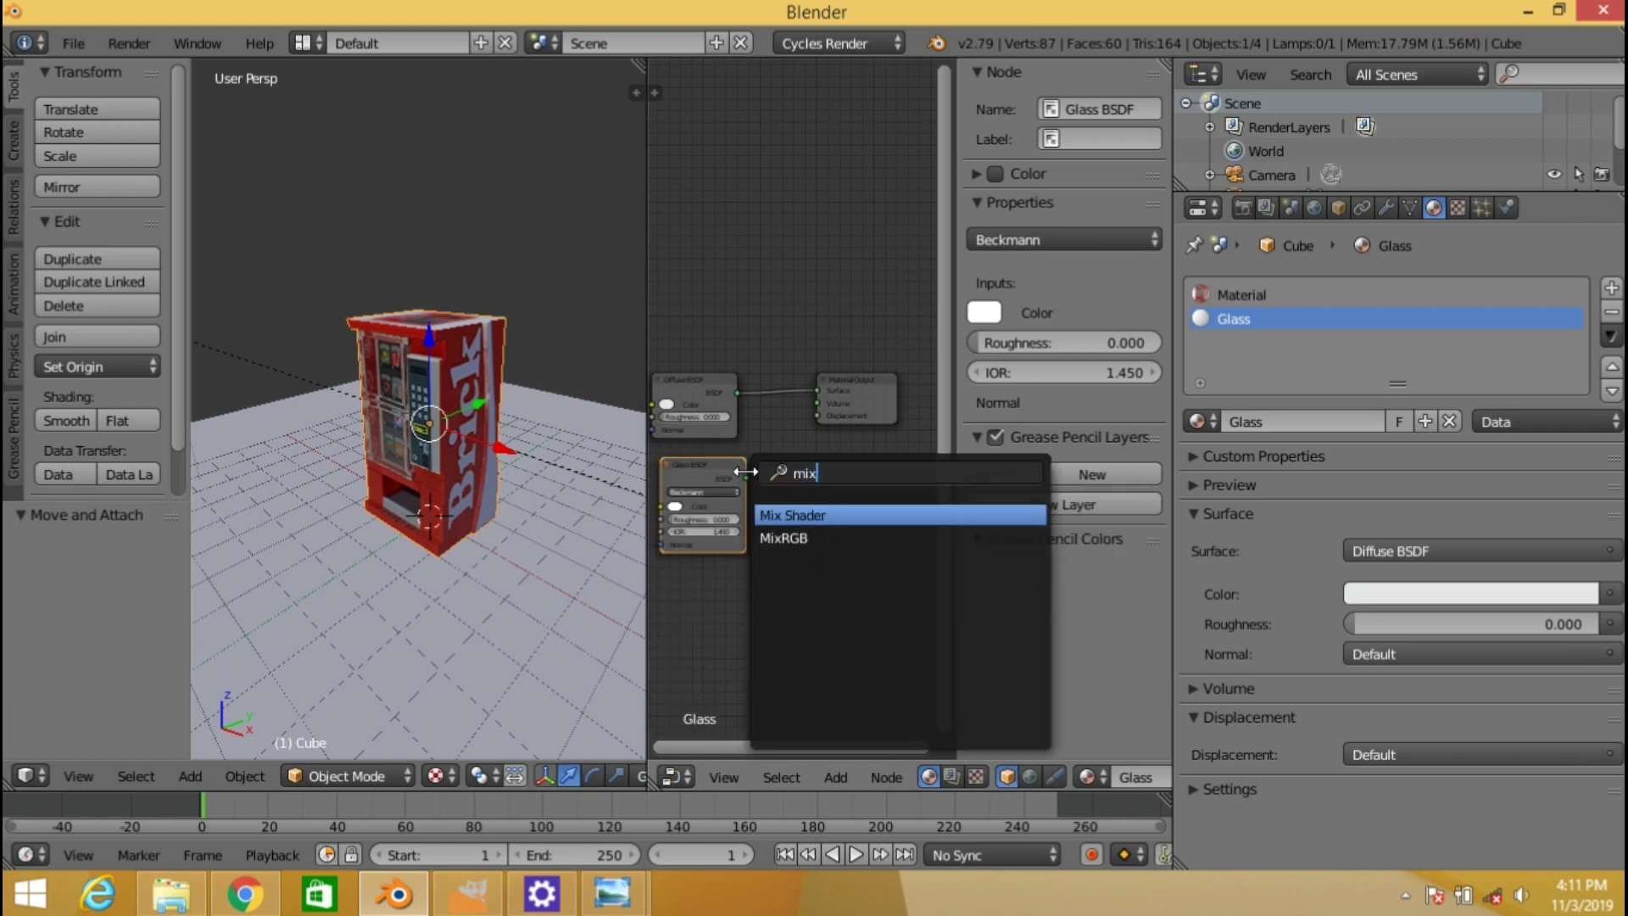
key(Return)
click(810, 394)
drag(745, 479, 782, 417)
Assign Glass to the selected front window faces and set the mix factor to 0.118
key(Tab)
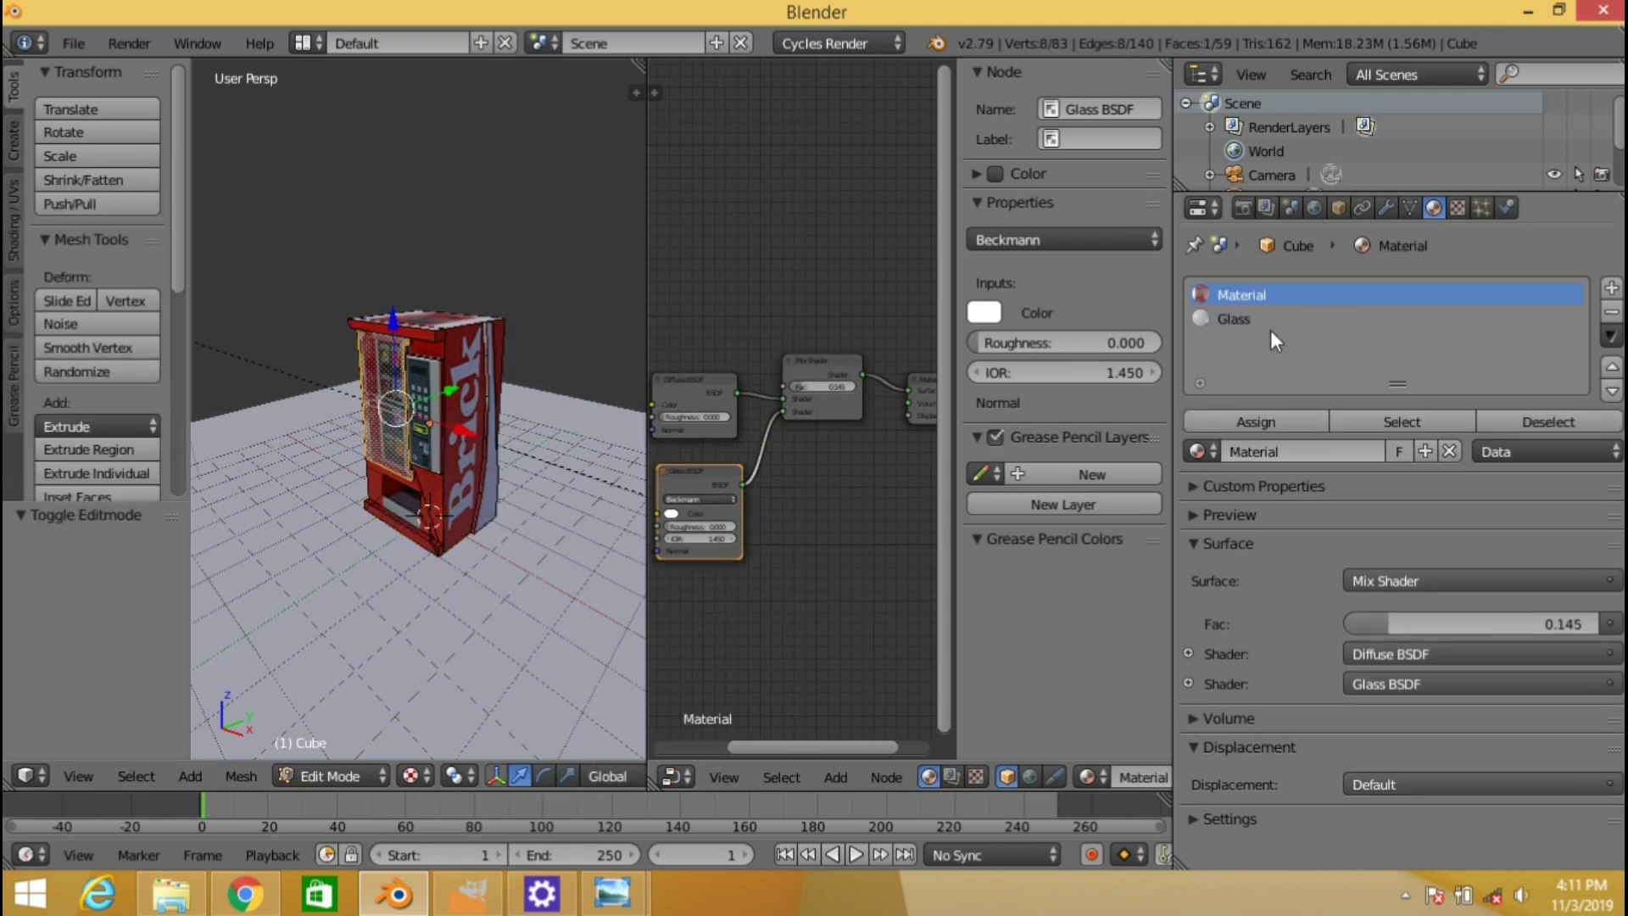
click(1270, 323)
click(1296, 420)
key(shift+z)
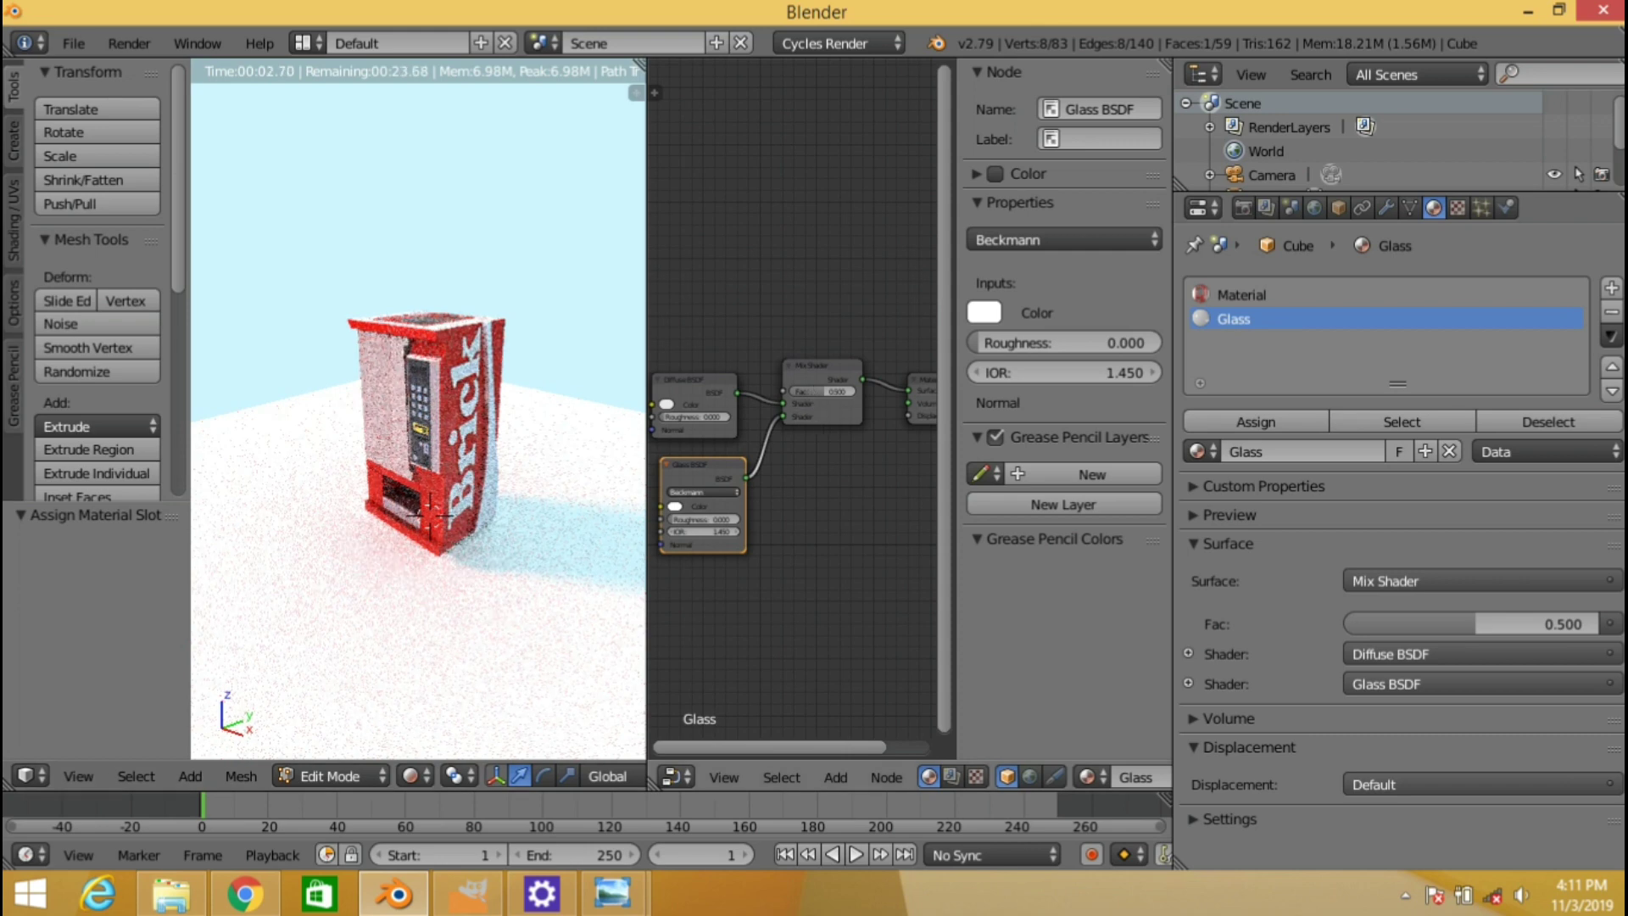
drag(1480, 624, 1376, 624)
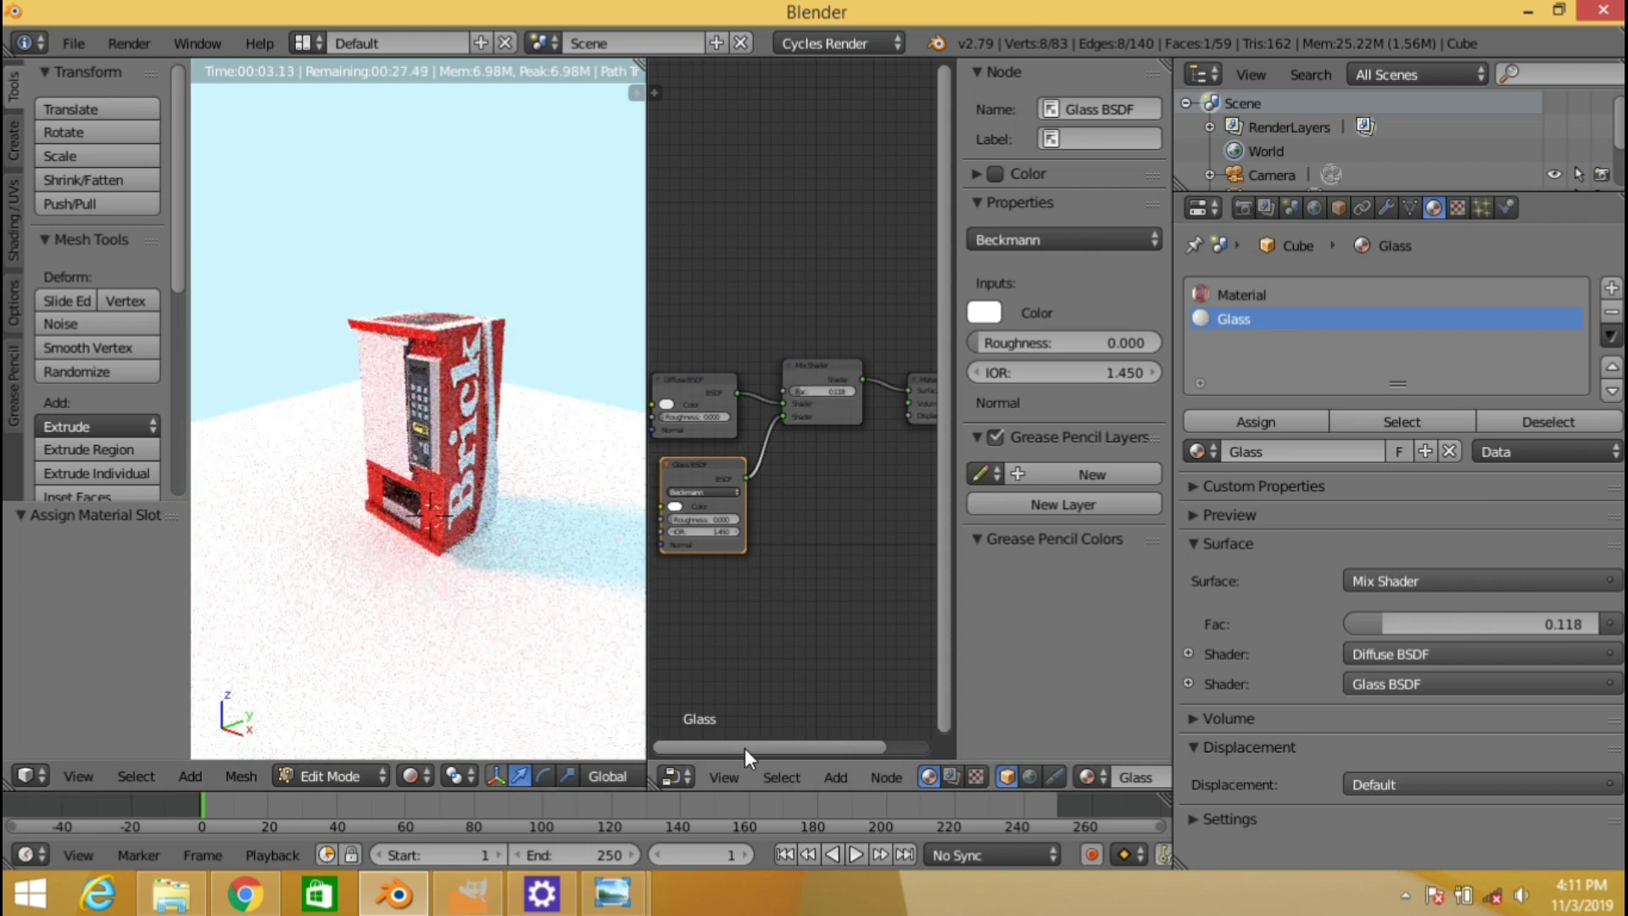
key(shift+z)
drag(892, 748, 785, 748)
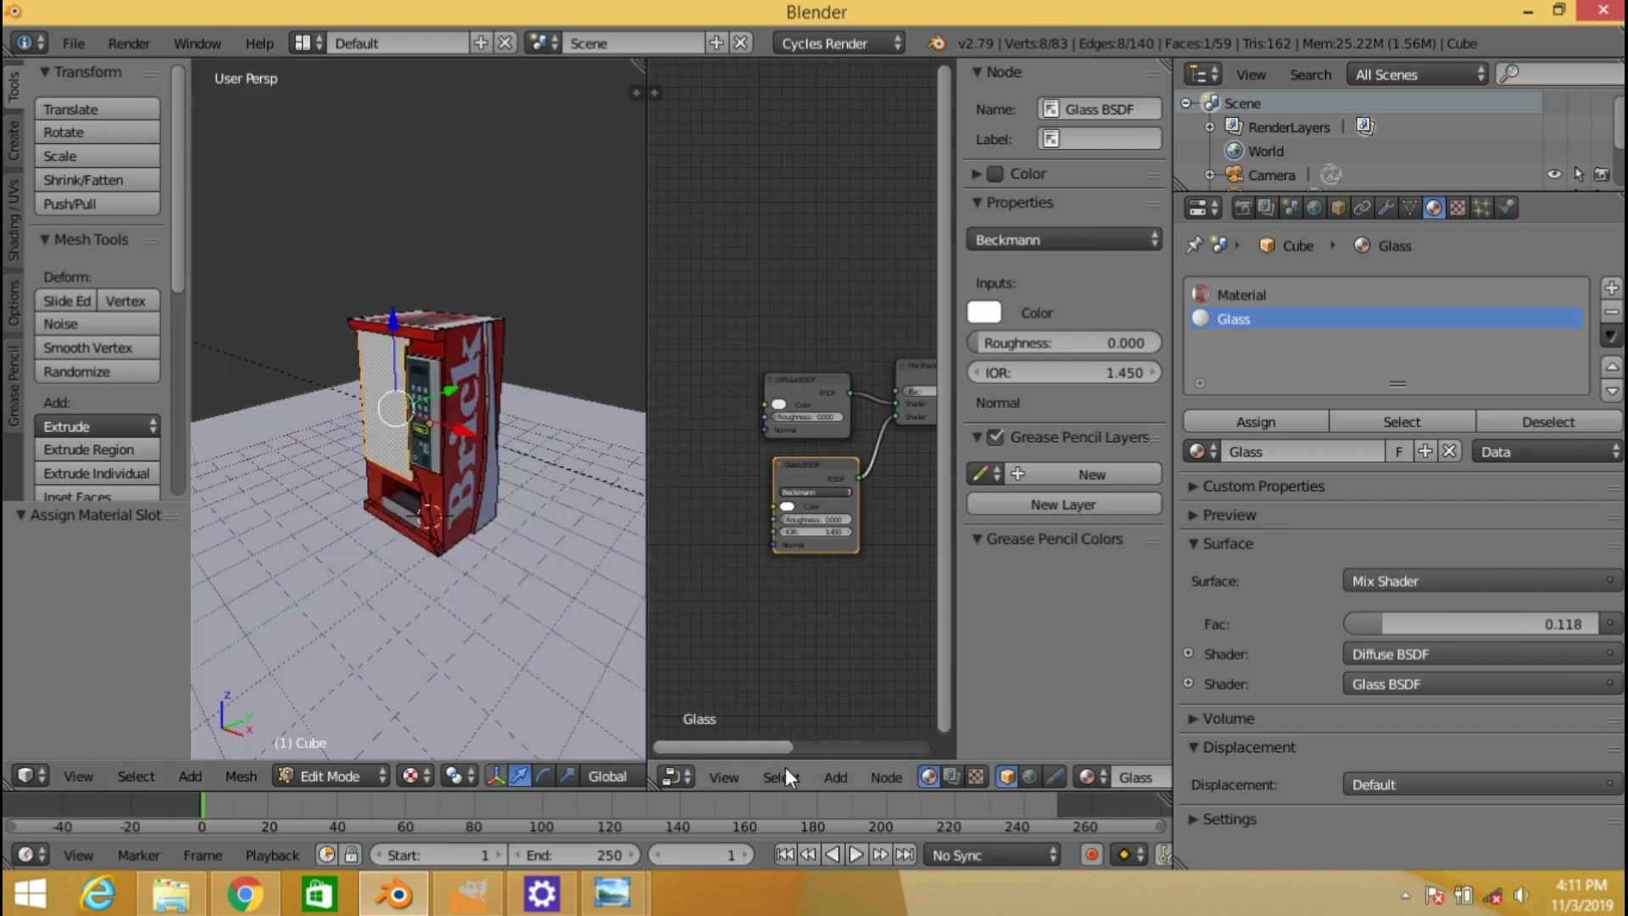
Add an Image Texture node beside the Glass diffuse and choose the loaded front image
key(shift+a)
click(688, 468)
text(image)
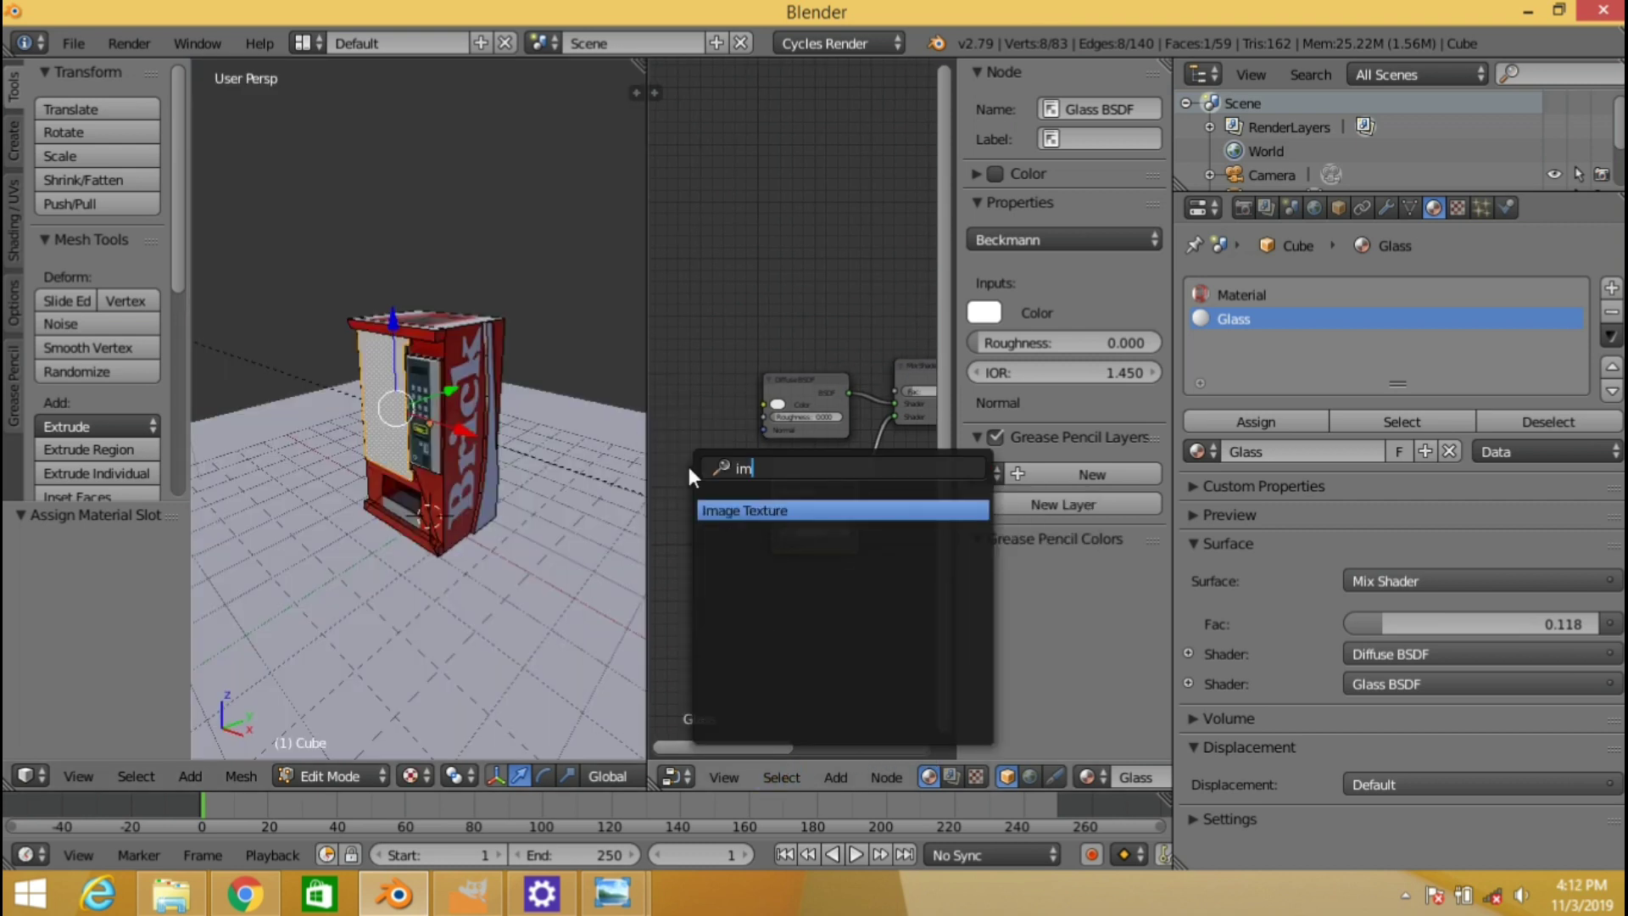
key(Return)
click(669, 389)
click(689, 434)
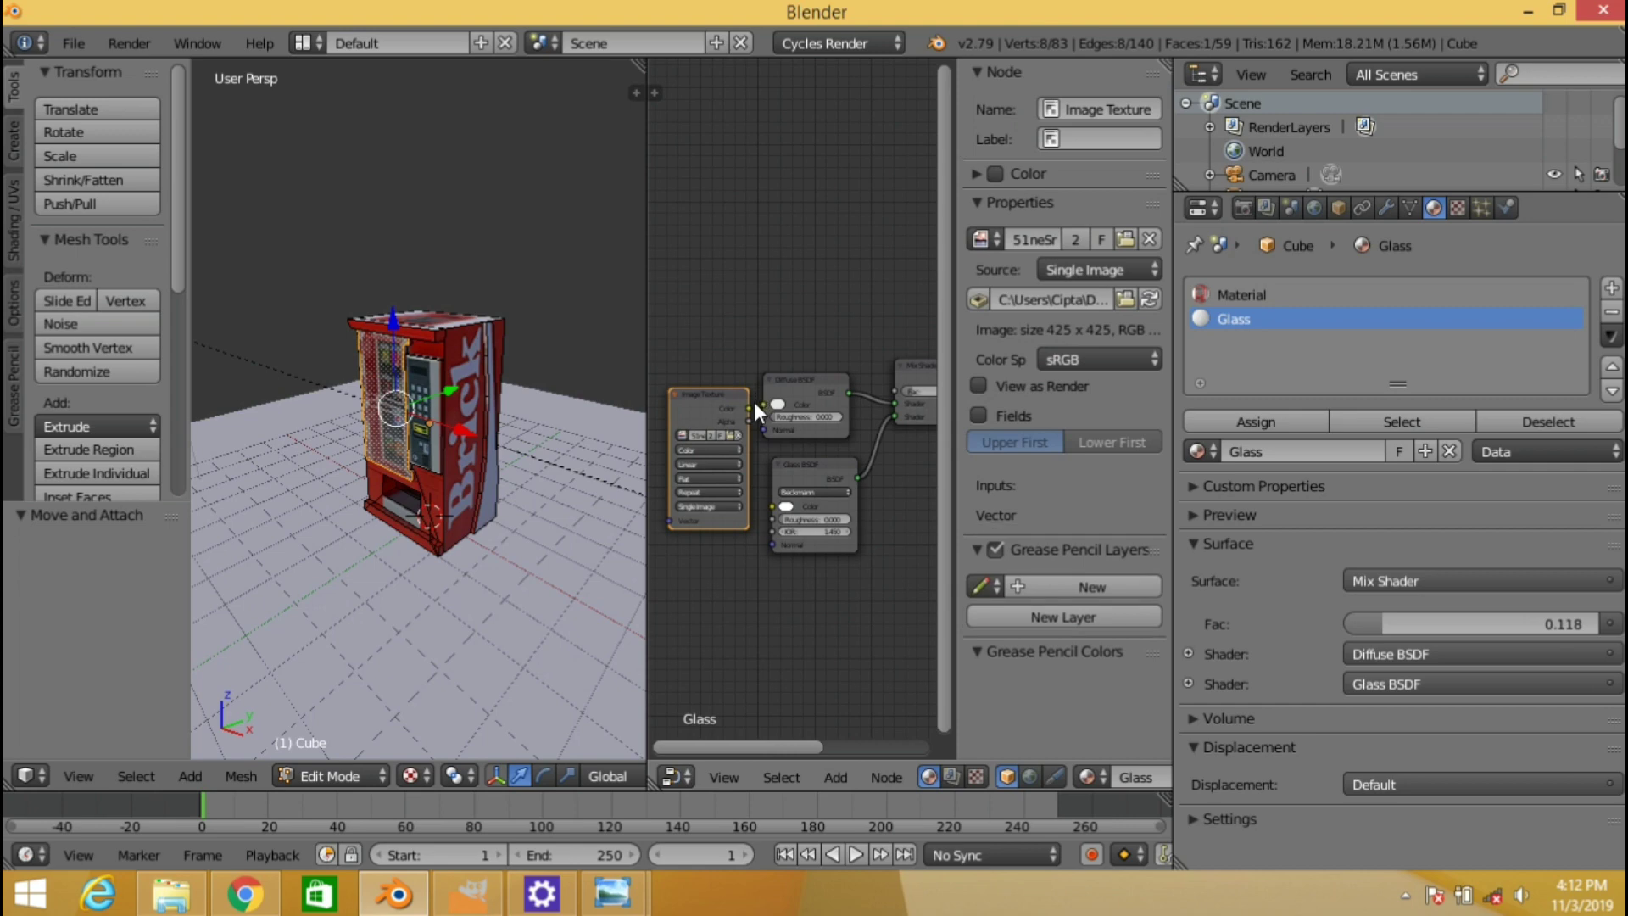
Set the Glass Mix Shader factor to 0.236, checking it in rendered preview
key(shift+z)
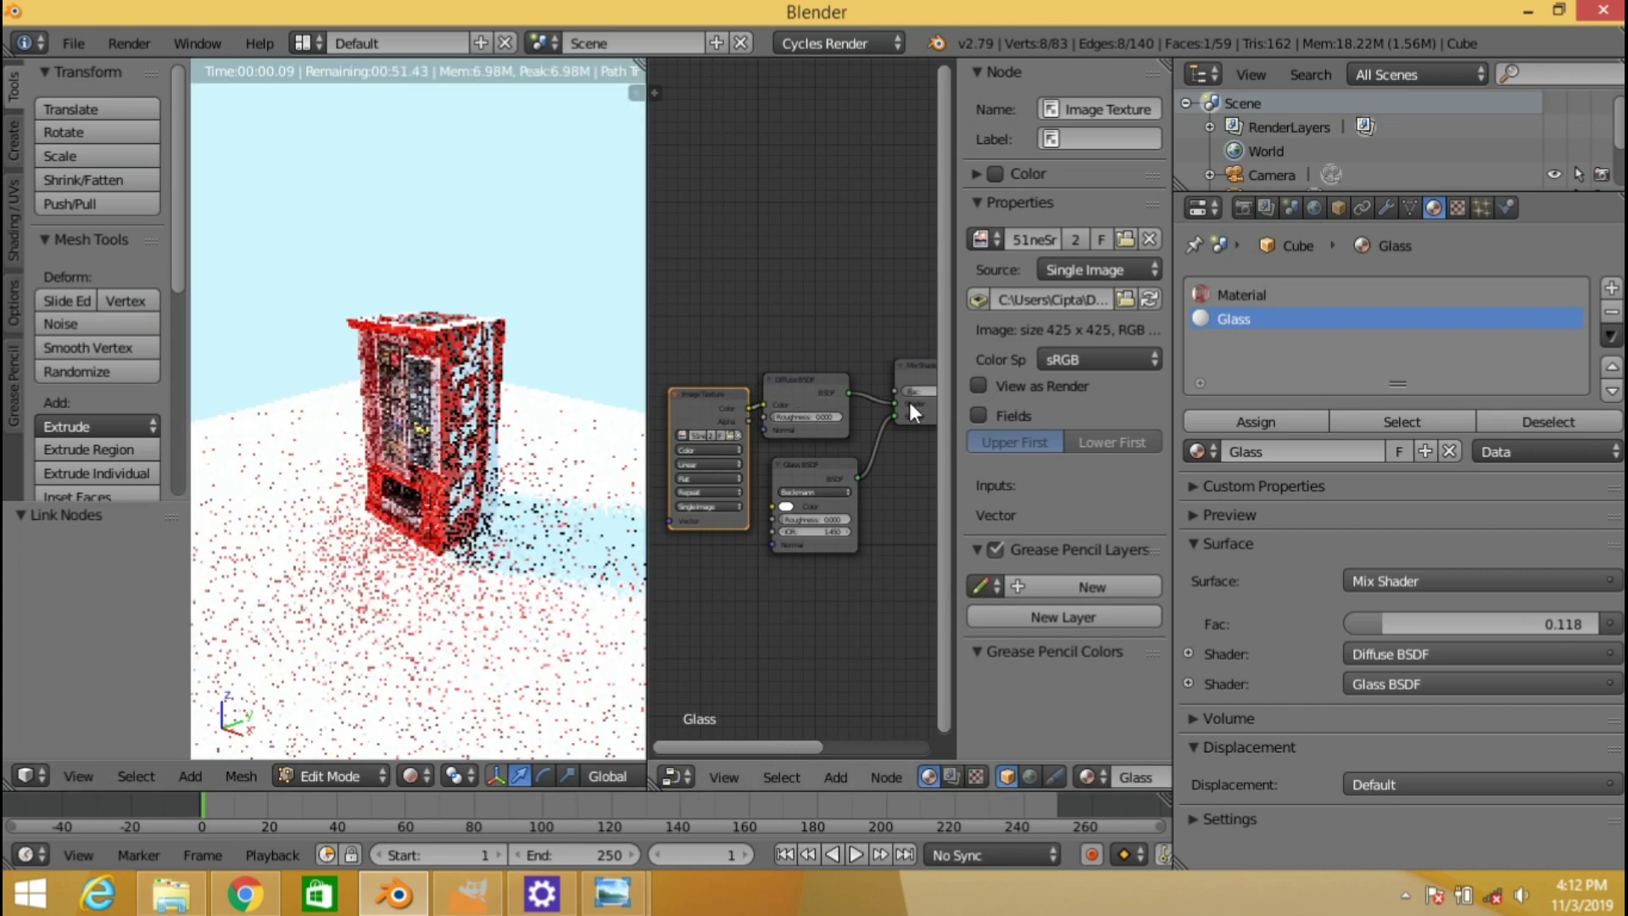
drag(919, 388, 933, 388)
drag(1452, 624, 1535, 624)
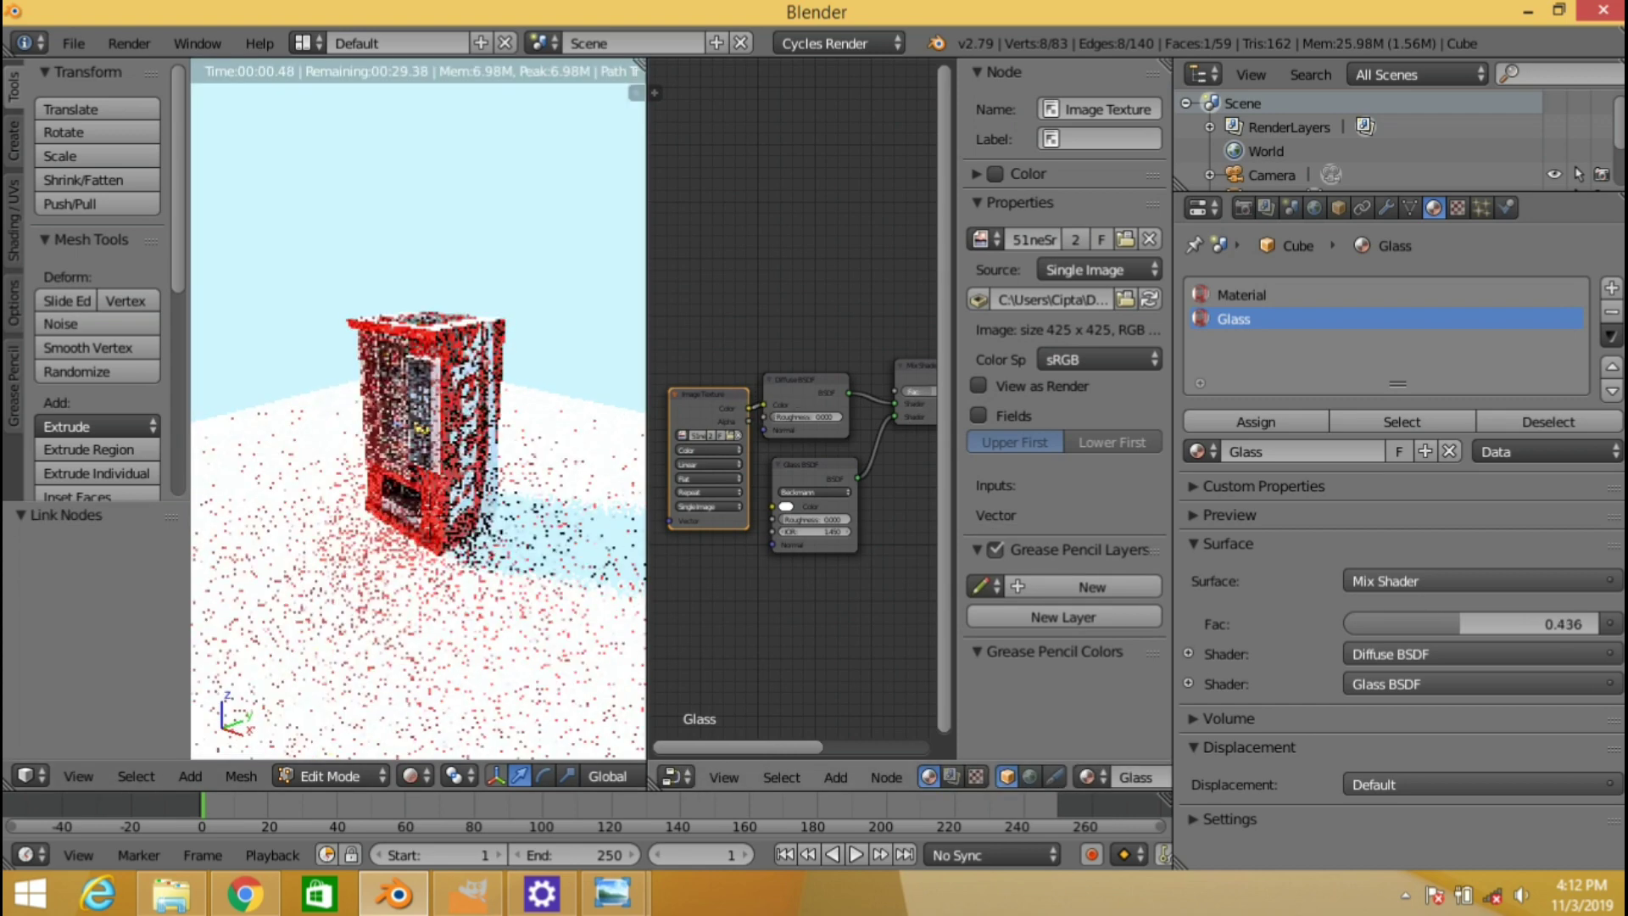
key(shift+z)
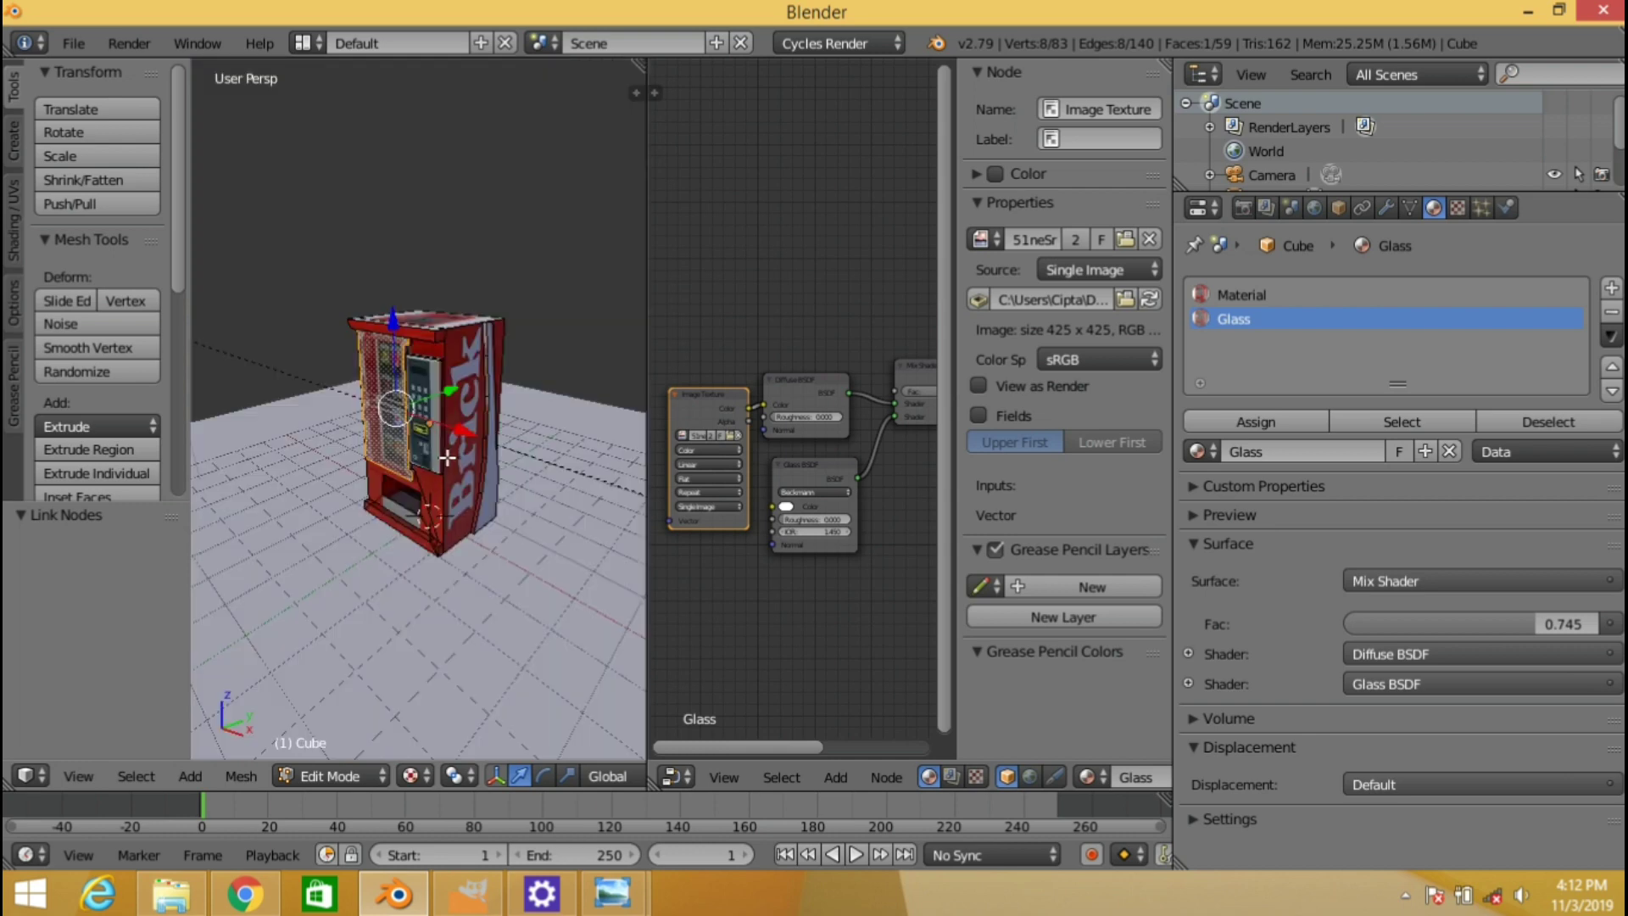
drag(919, 392, 923, 398)
key(shift+z)
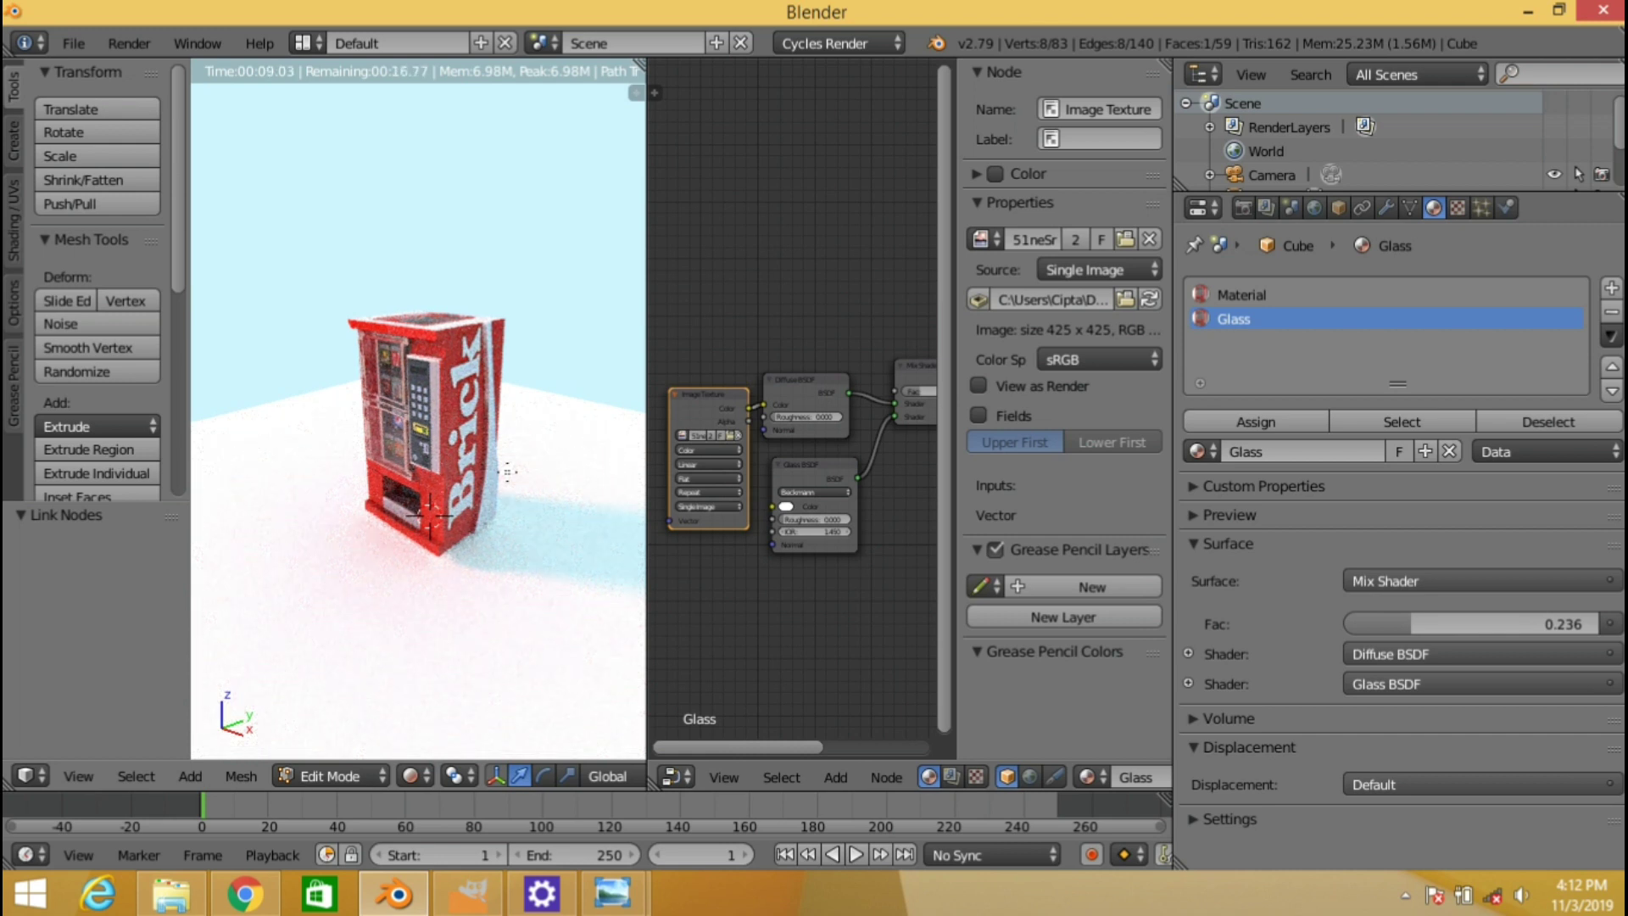
key(shift+z)
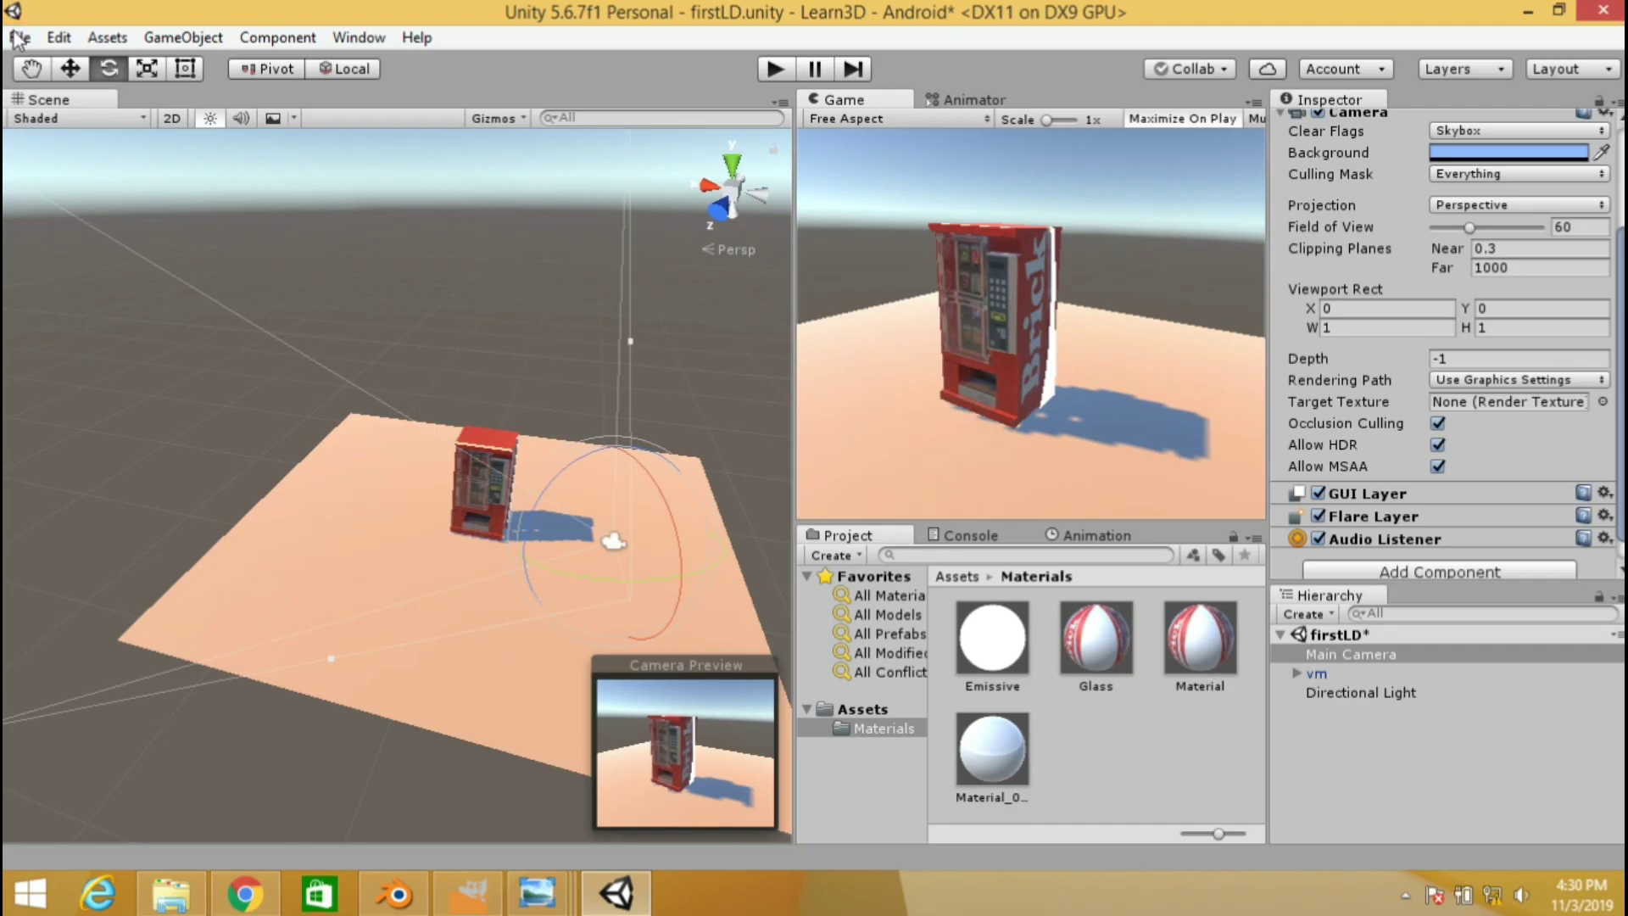
Browse Unity's top menus, then bring Chrome's Google Images results forward
click(19, 37)
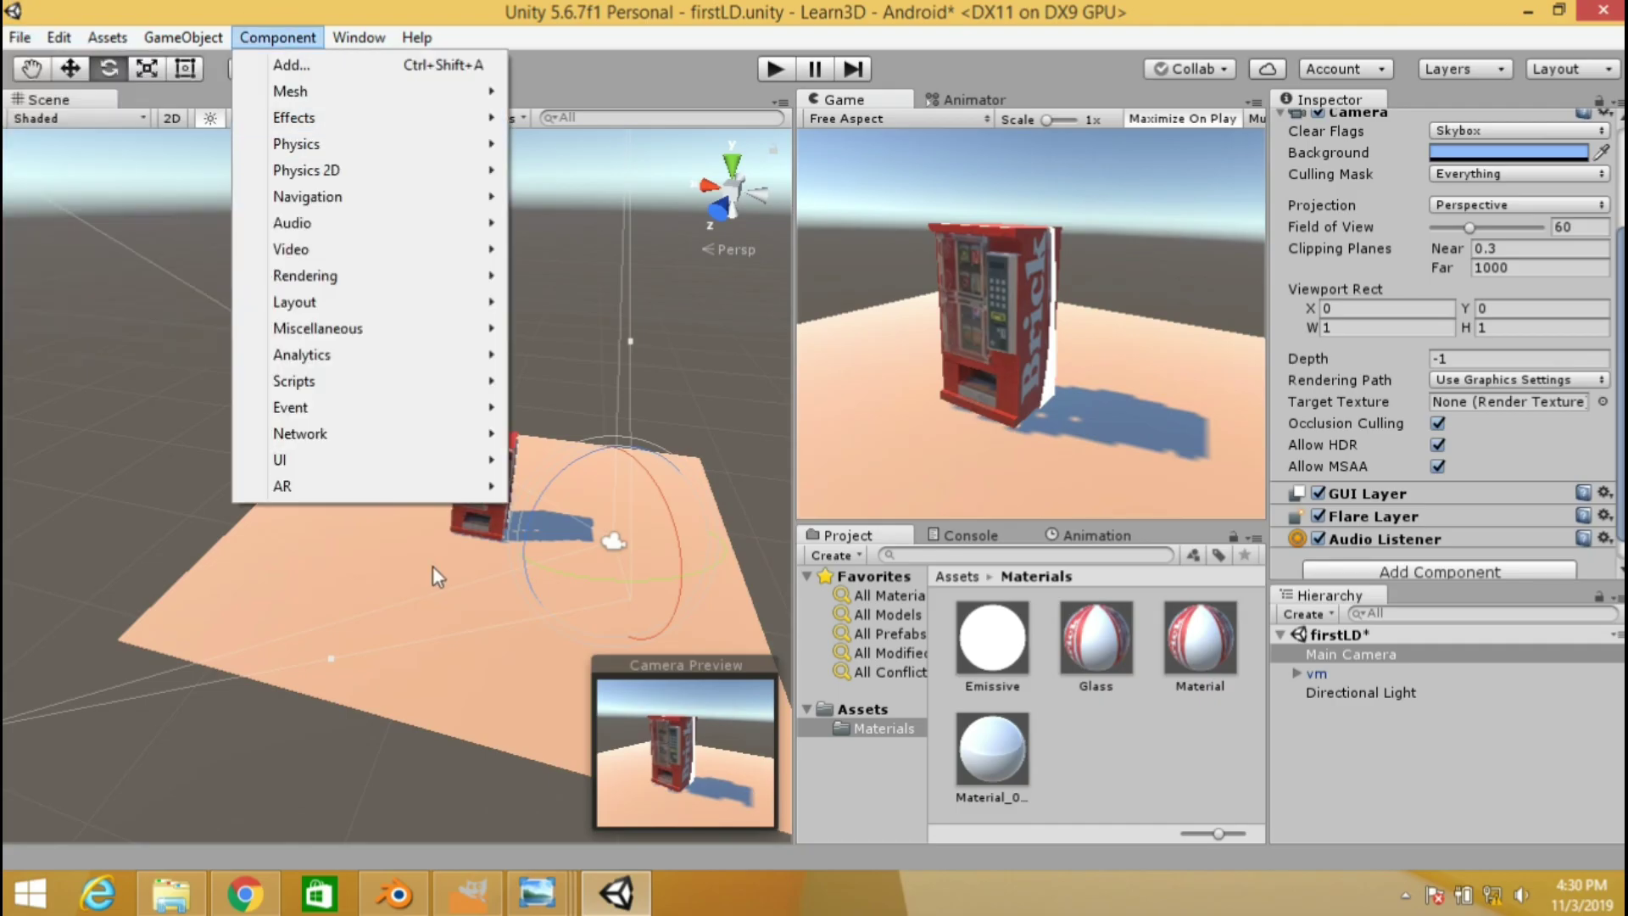
click(244, 893)
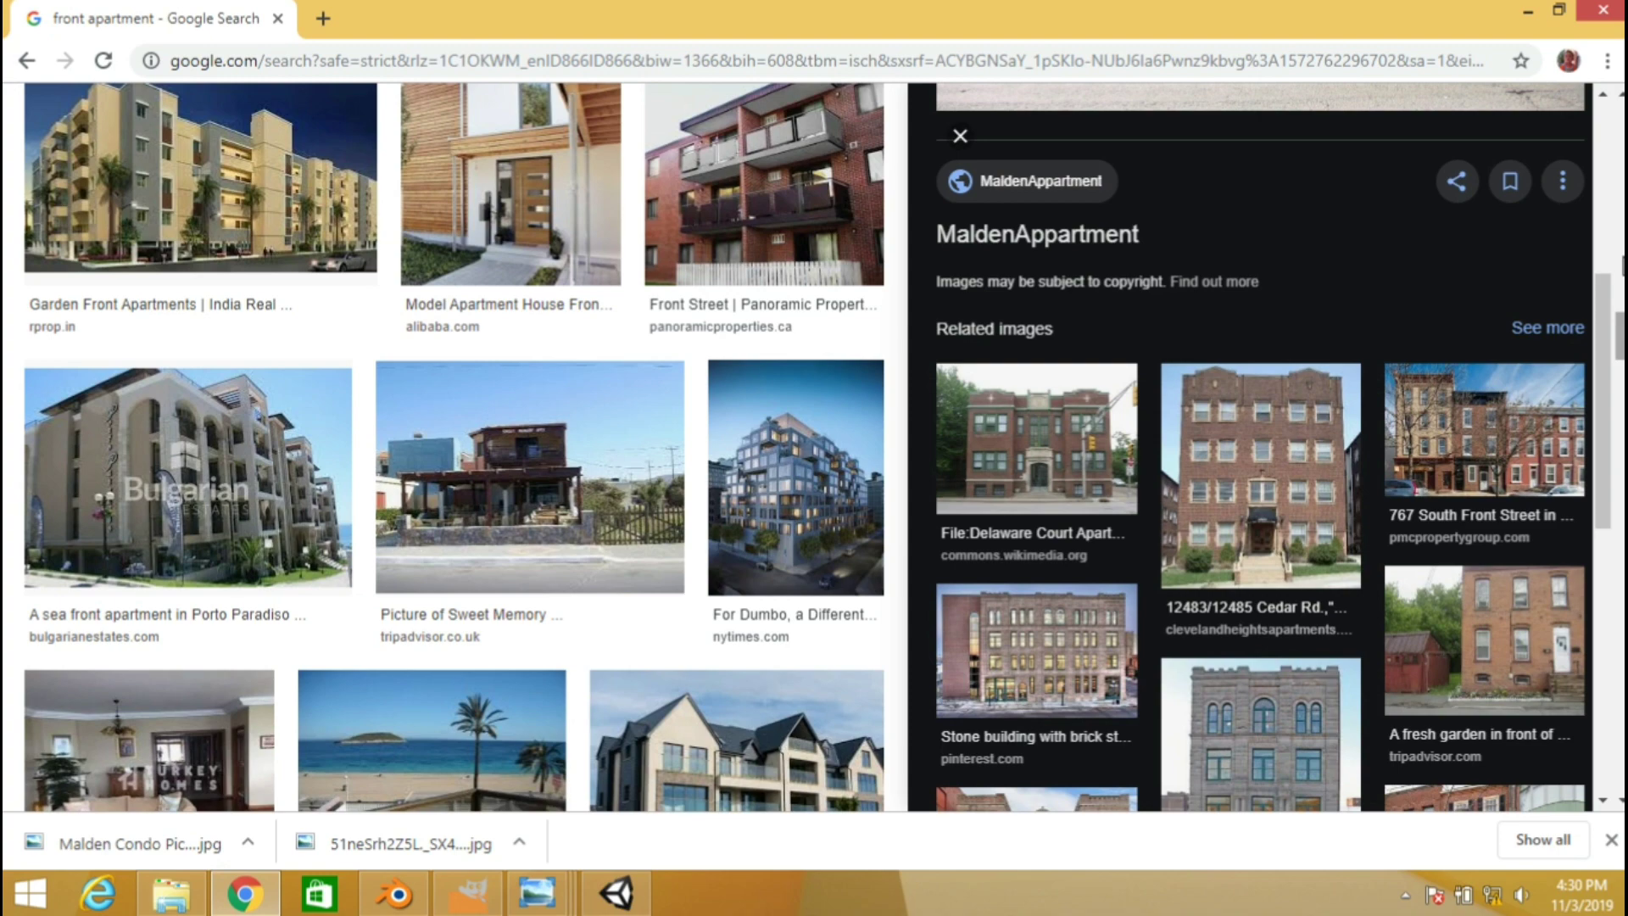
Replace the 'front apartment' image search query with the partial text 've'
scroll(1618, 330, up, 5)
scroll(1618, 331, up, 5)
scroll(1618, 330, up, 5)
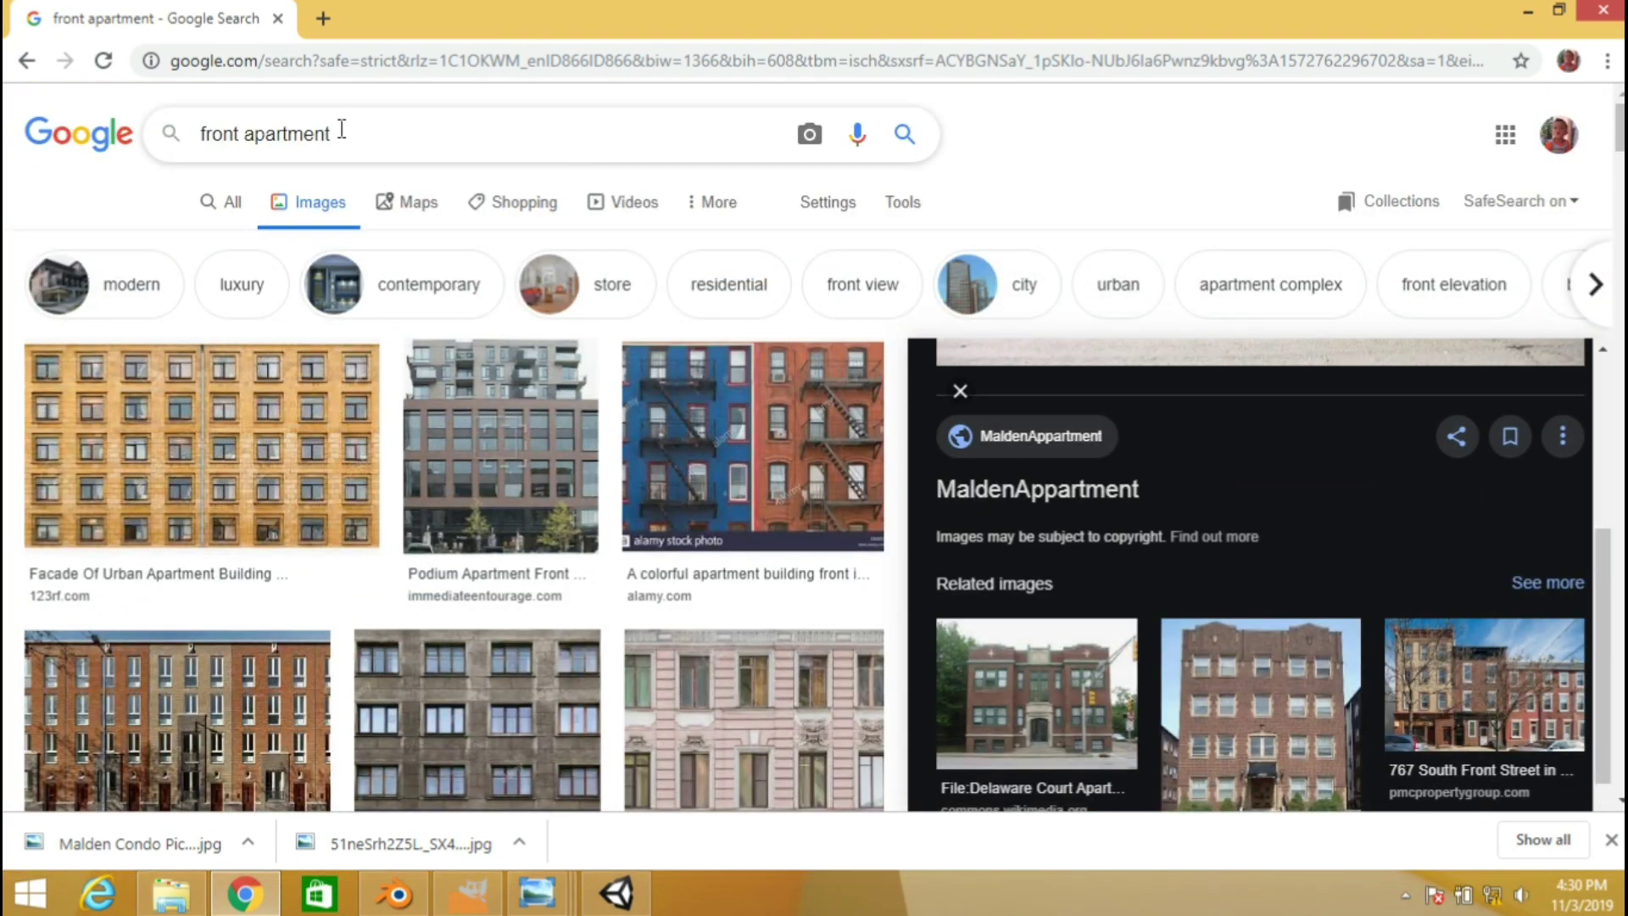
triple_click(354, 131)
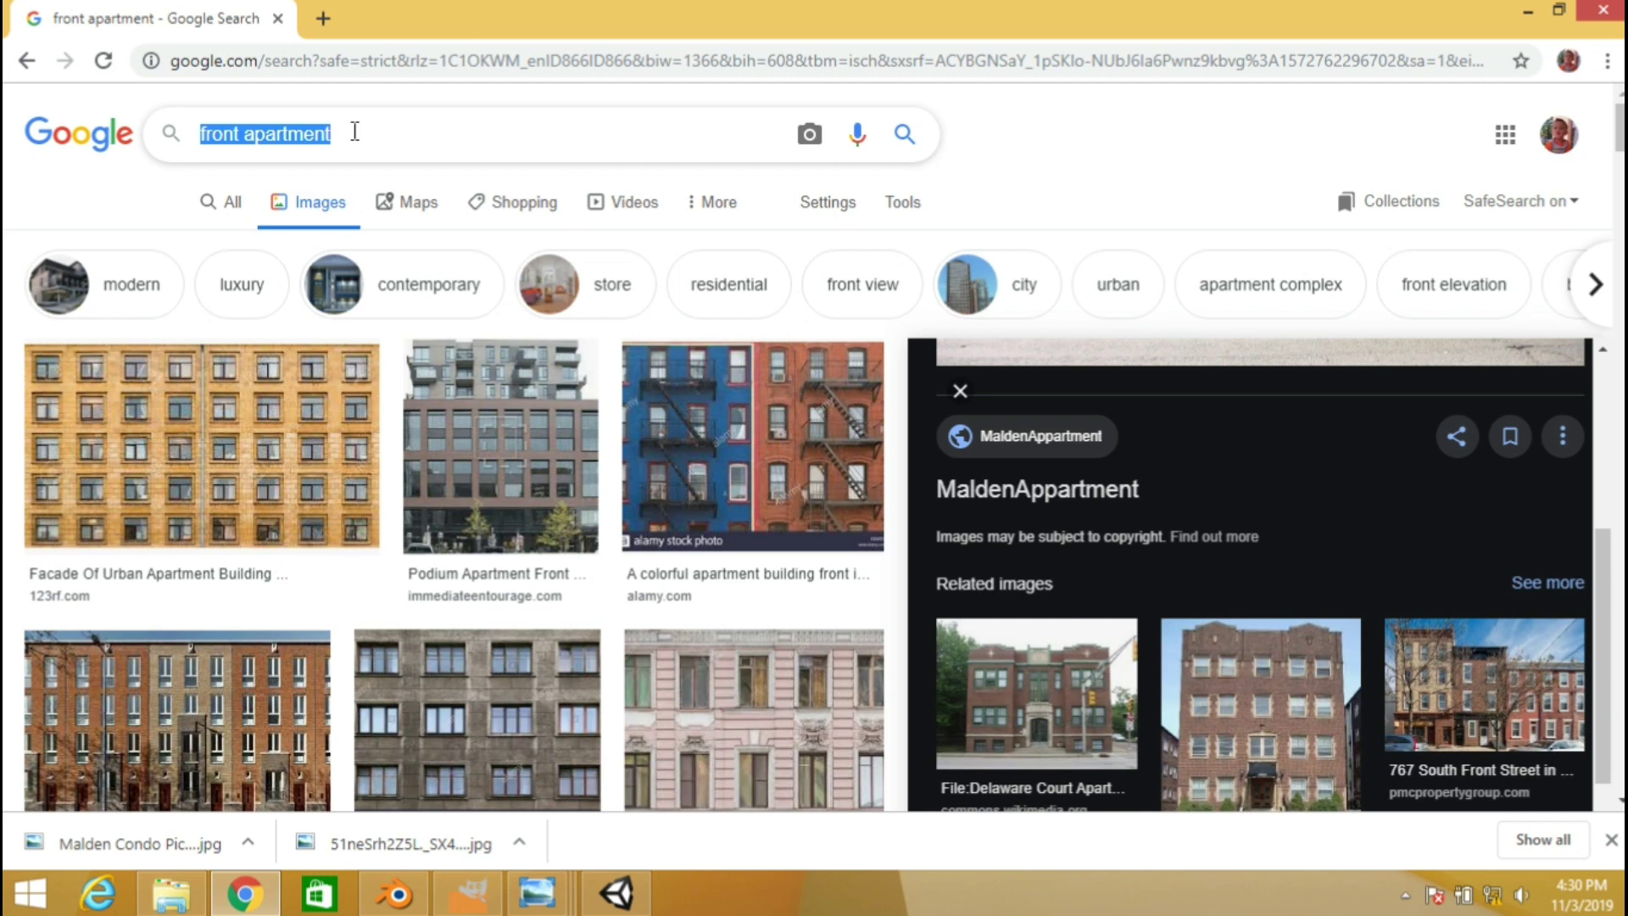
text(ved)
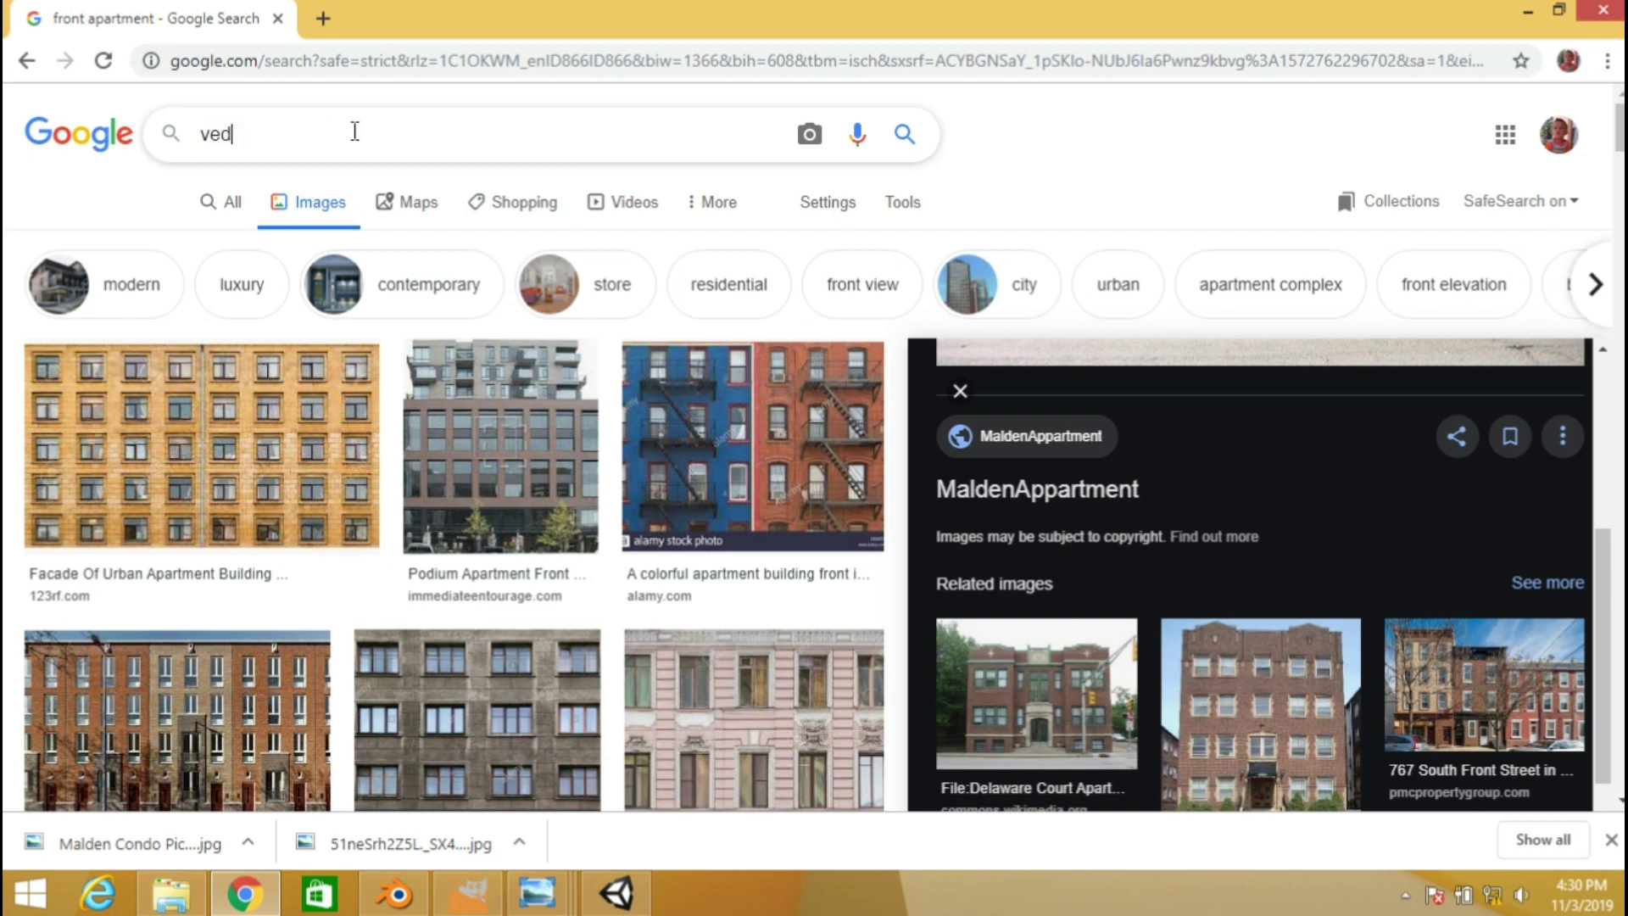
key(BackSpace)
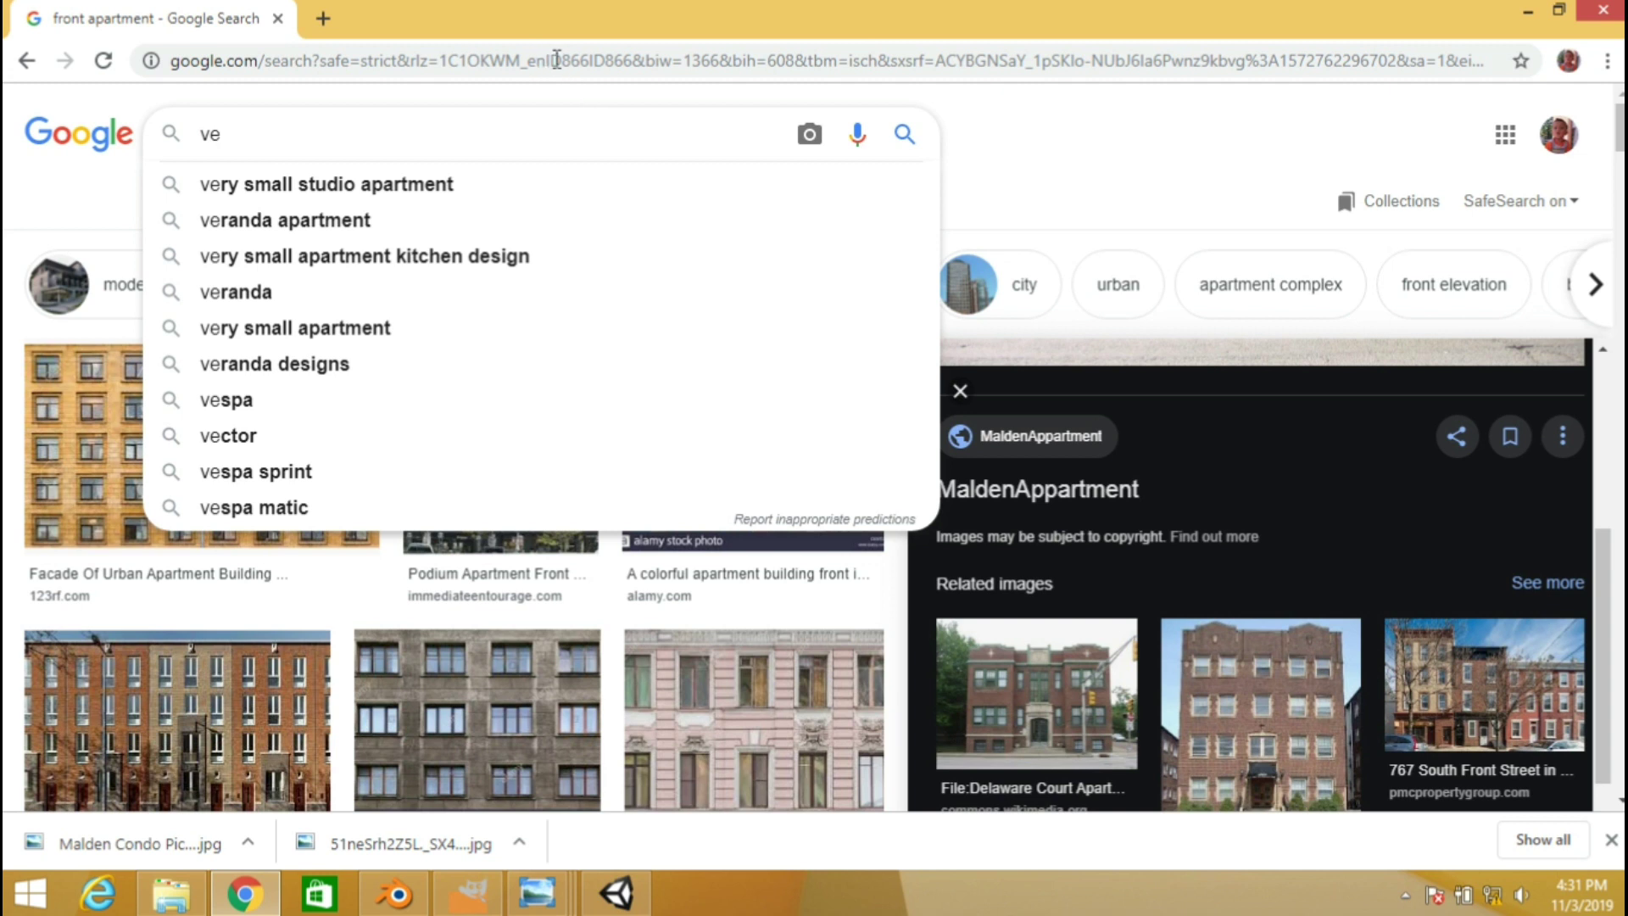
Change the letter n in the results page URL to c
drag(555, 60, 536, 117)
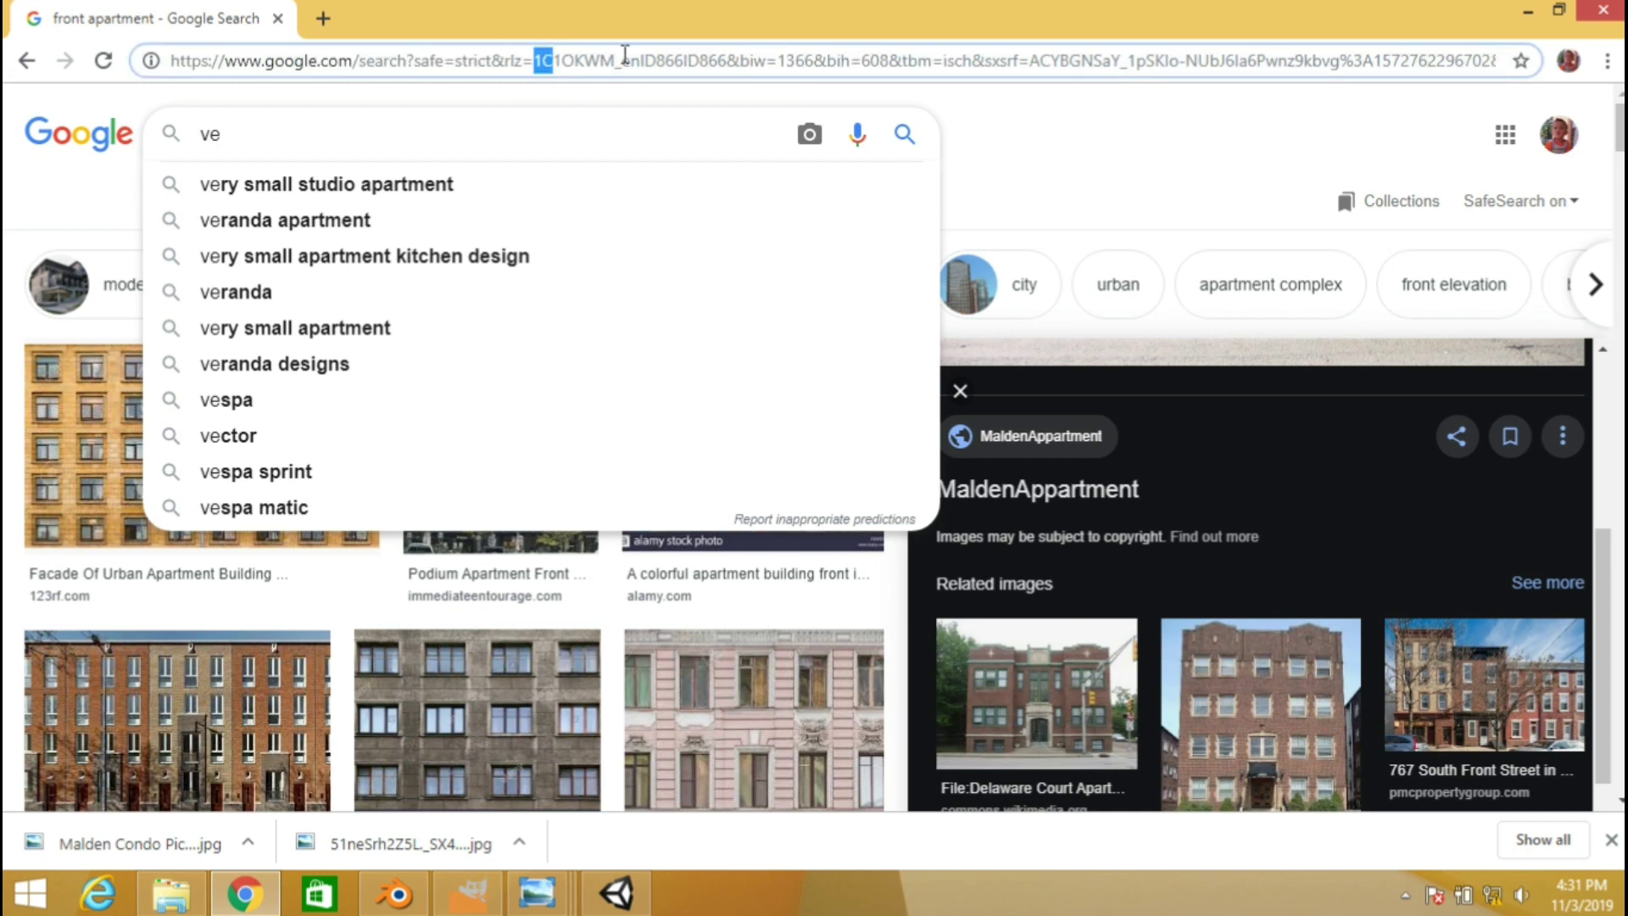
drag(630, 60, 638, 62)
text(c)
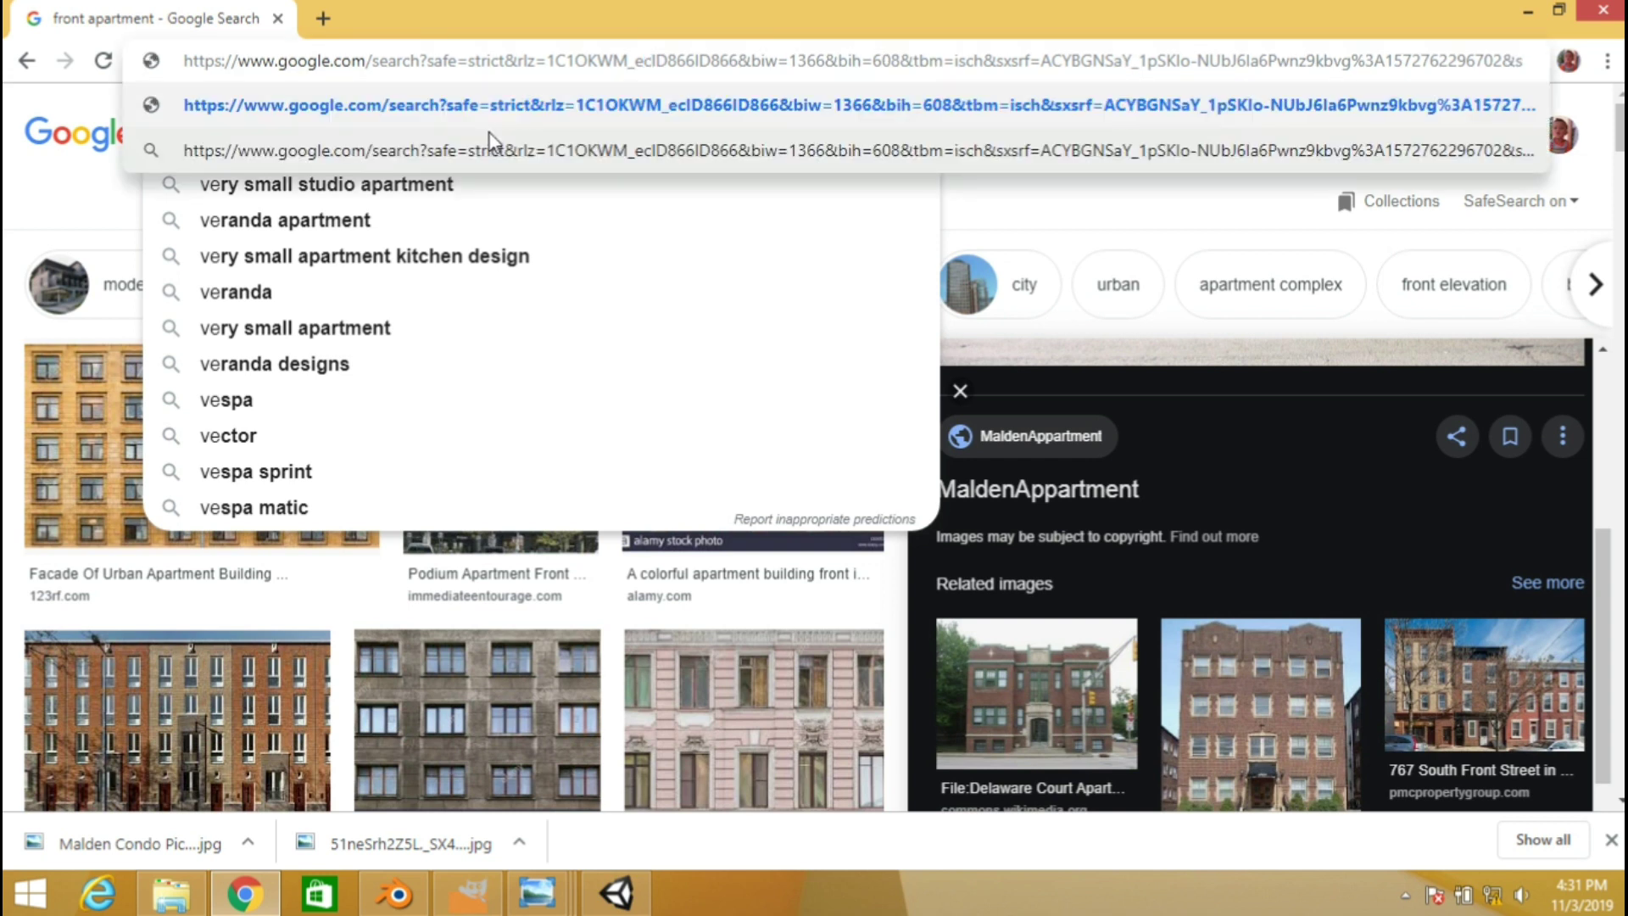